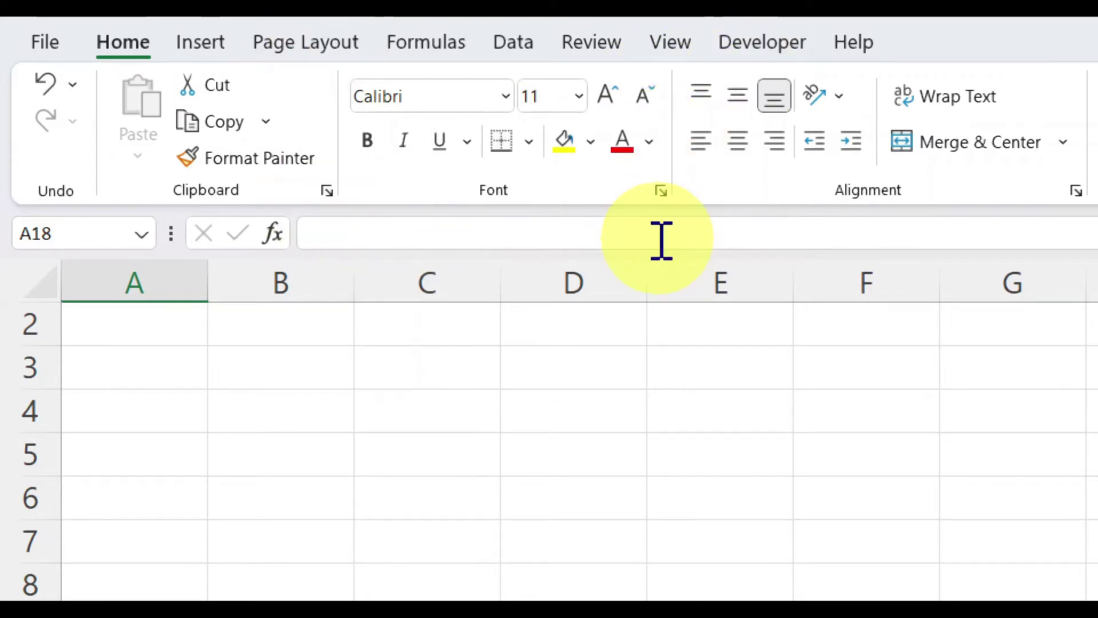
{"action": "left_click", "coordinate": [67, 90]}
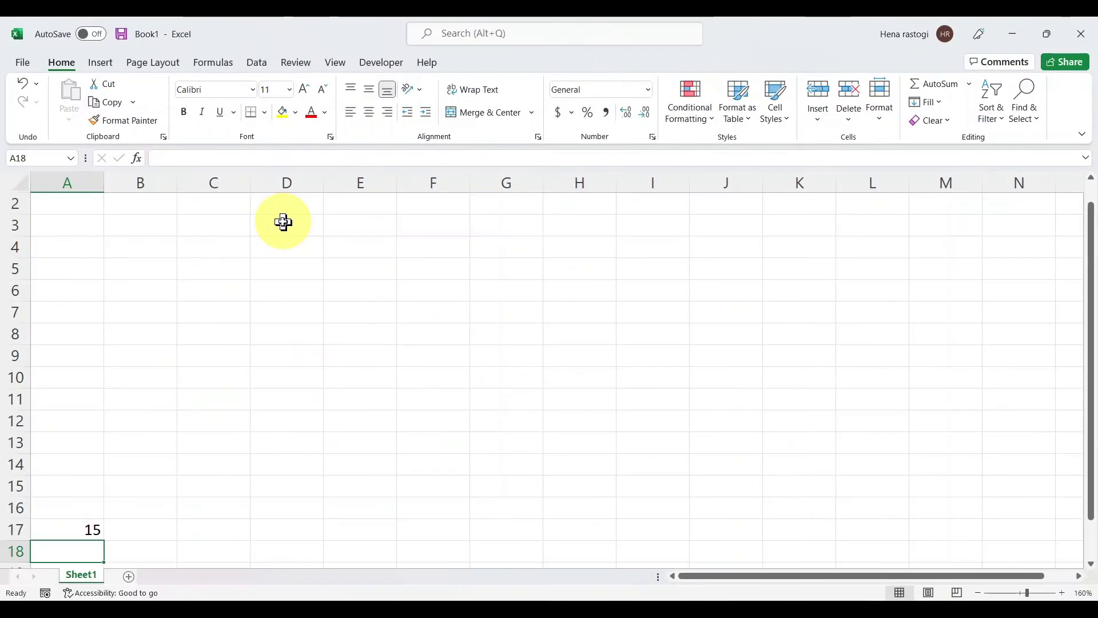
{"action": "left_click", "coordinate": [288, 257]}
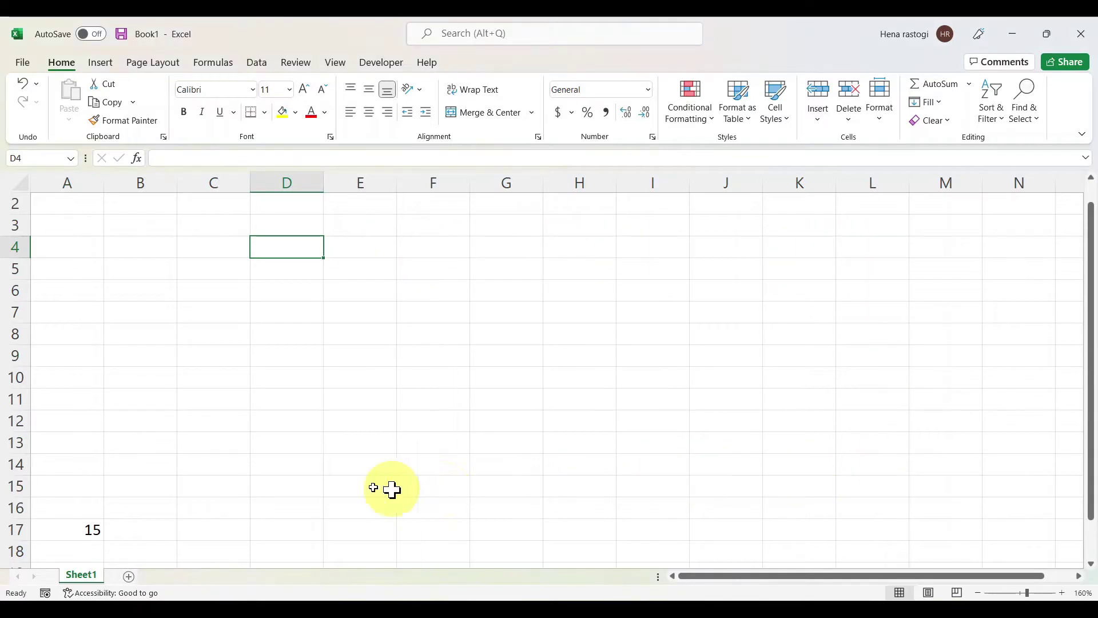
{"action": "left_click", "coordinate": [147, 298]}
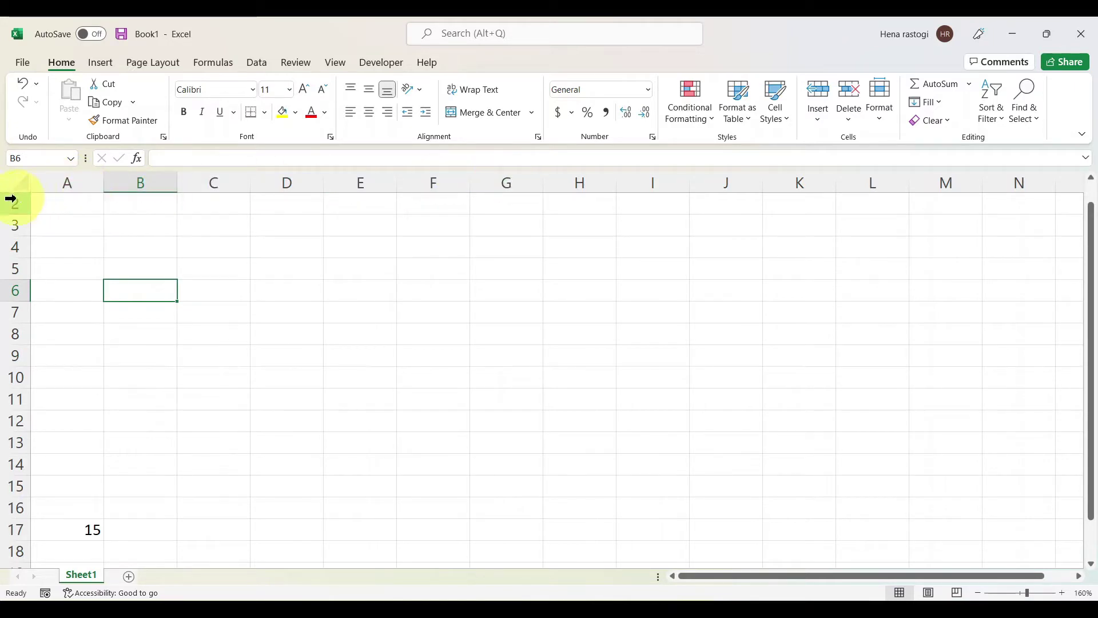
{"action": "left_click", "coordinate": [252, 292]}
{"action": "scroll", "coordinate": [250, 293], "scroll_direction": "up", "scroll_amount": 1}
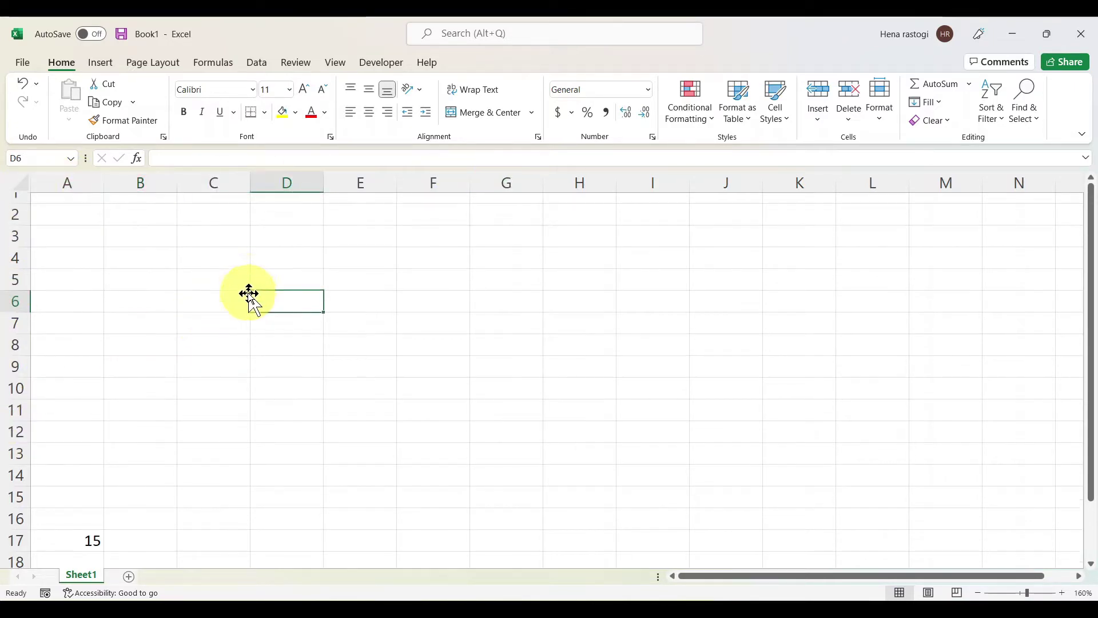
Enter four people's first names in capitals in cells E4 to E7, one name per cell.
{"action": "left_click", "coordinate": [343, 265]}
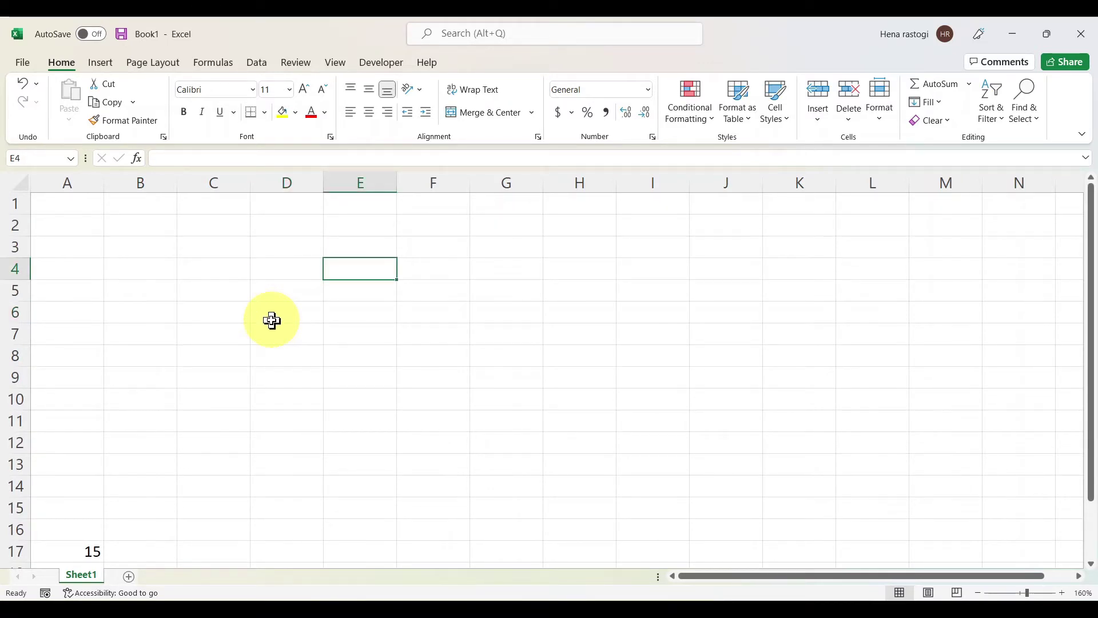
{"action": "type", "text": "NISHA"}
{"action": "key", "text": "Return"}
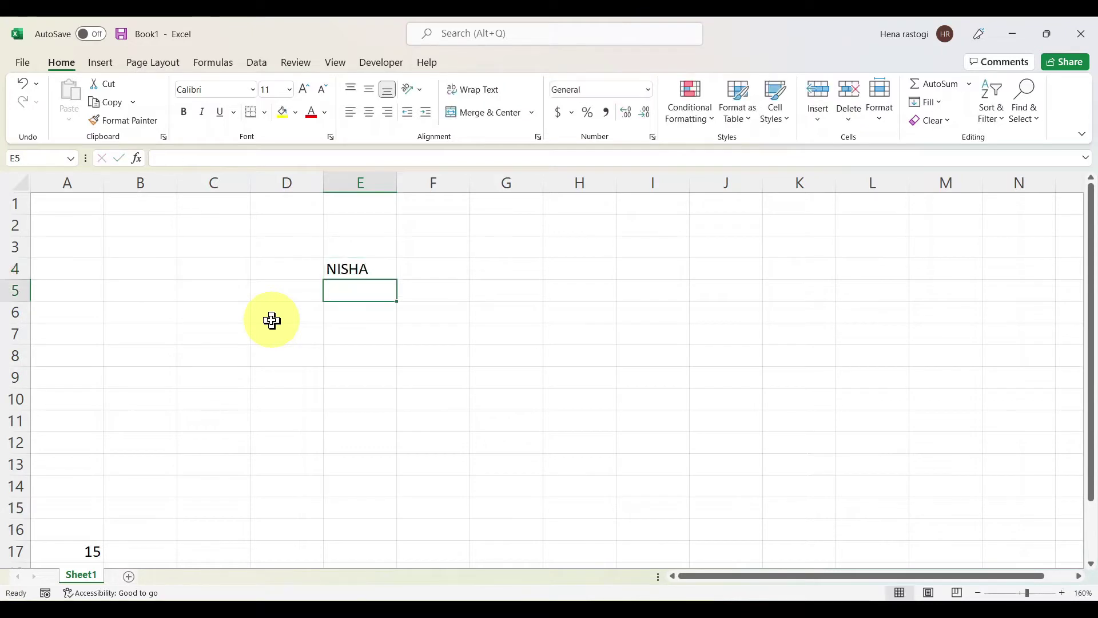
{"action": "type", "text": "REKHA"}
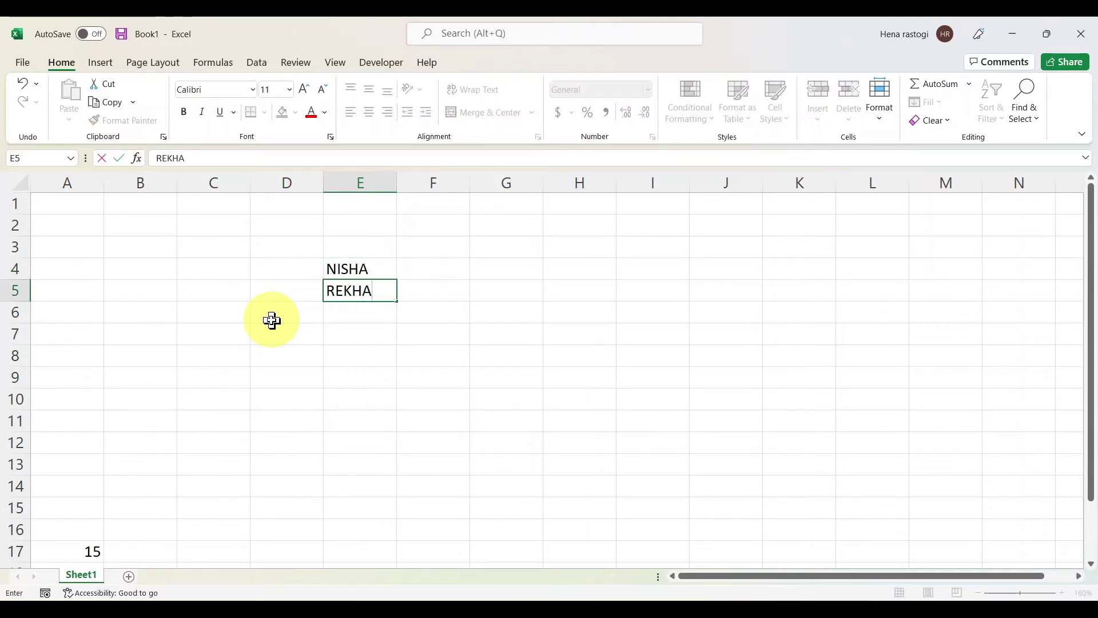
{"action": "key", "text": "Return"}
{"action": "type", "text": "RAJEE"}
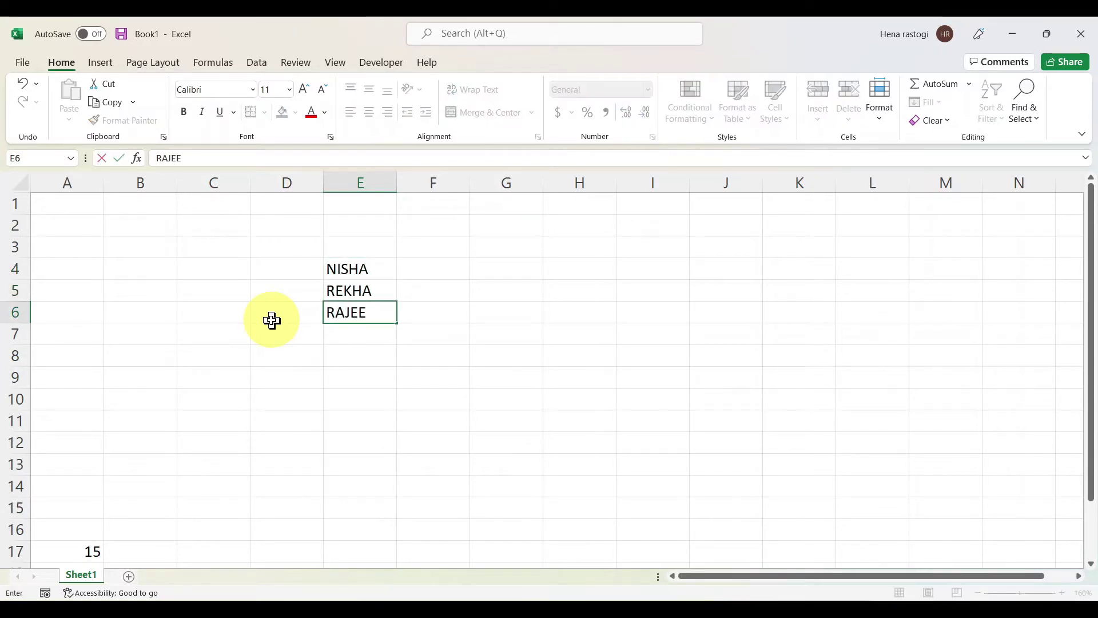
{"action": "type", "text": "V"}
{"action": "key", "text": "Return"}
{"action": "type", "text": "SURAJ"}
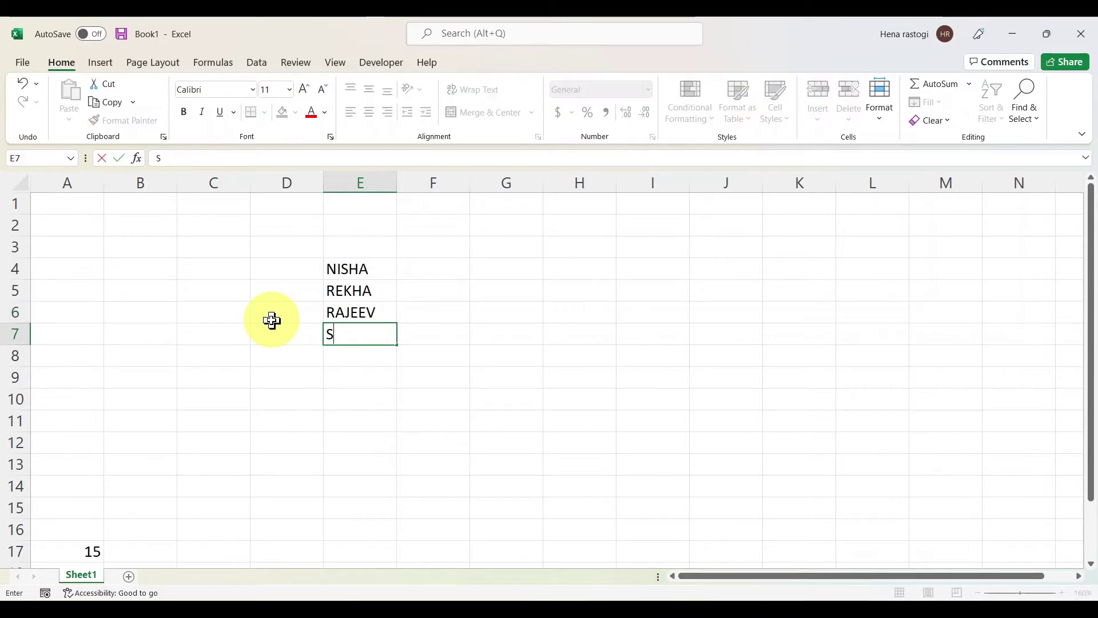
{"action": "key", "text": "Return"}
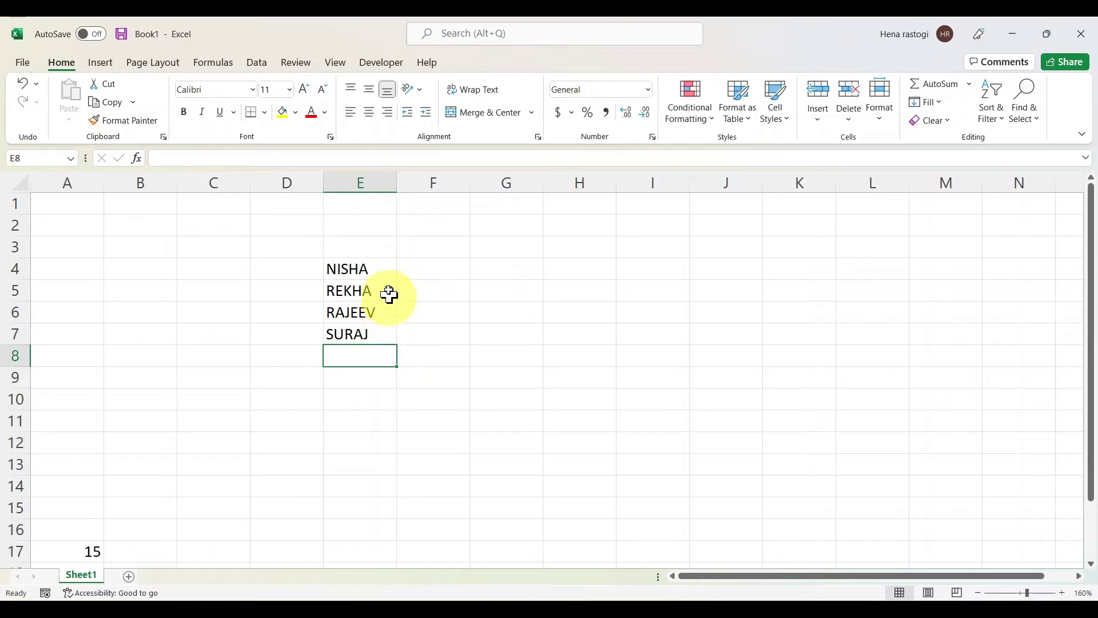
Make the four names in cells E4 to E7 bold.
{"action": "left_click", "coordinate": [387, 275]}
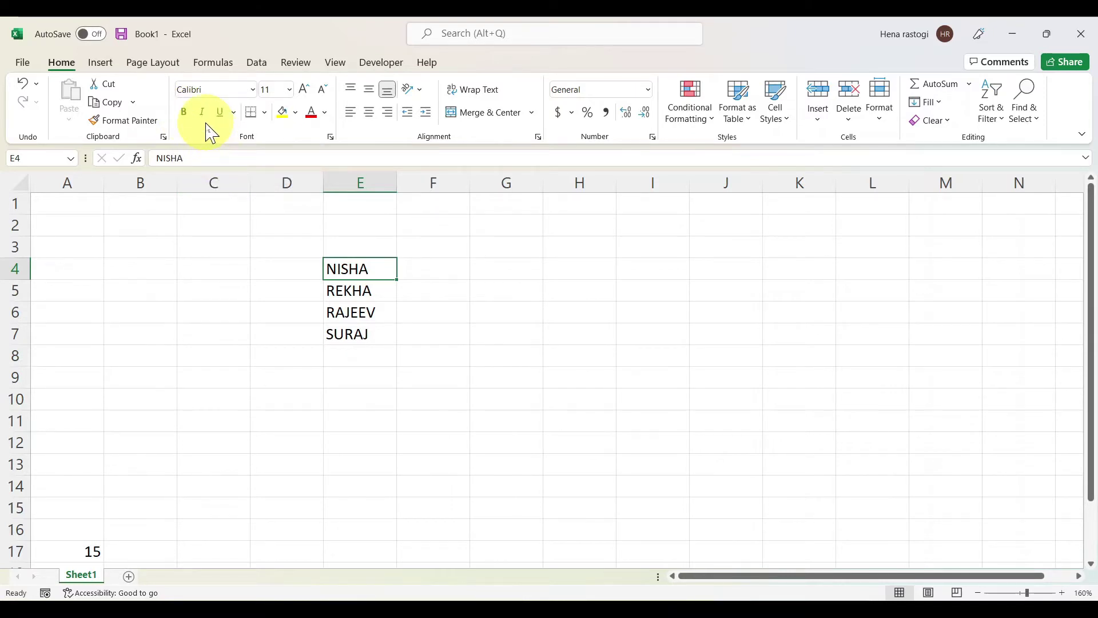
{"action": "left_click", "coordinate": [185, 112]}
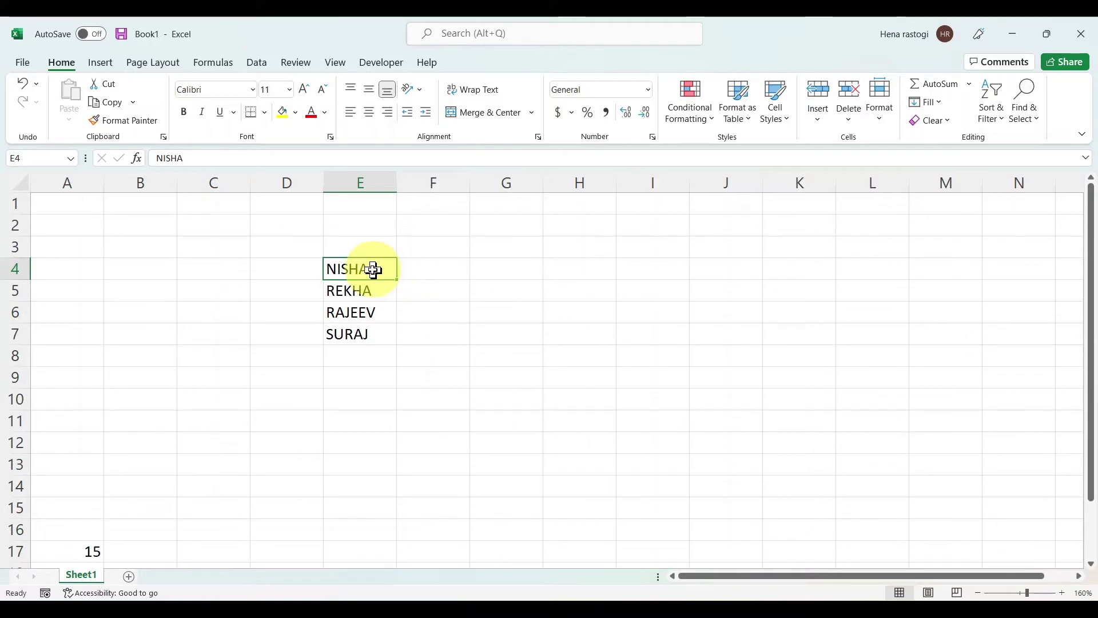
{"action": "left_click_drag", "start_coordinate": [383, 267], "coordinate": [382, 332]}
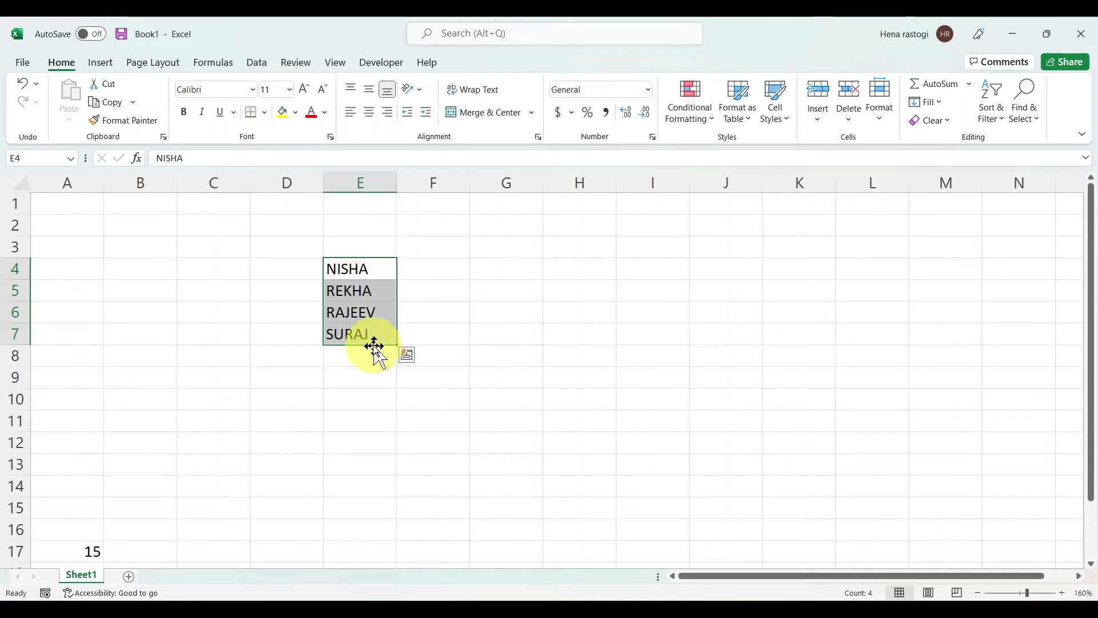
{"action": "left_click", "coordinate": [380, 266]}
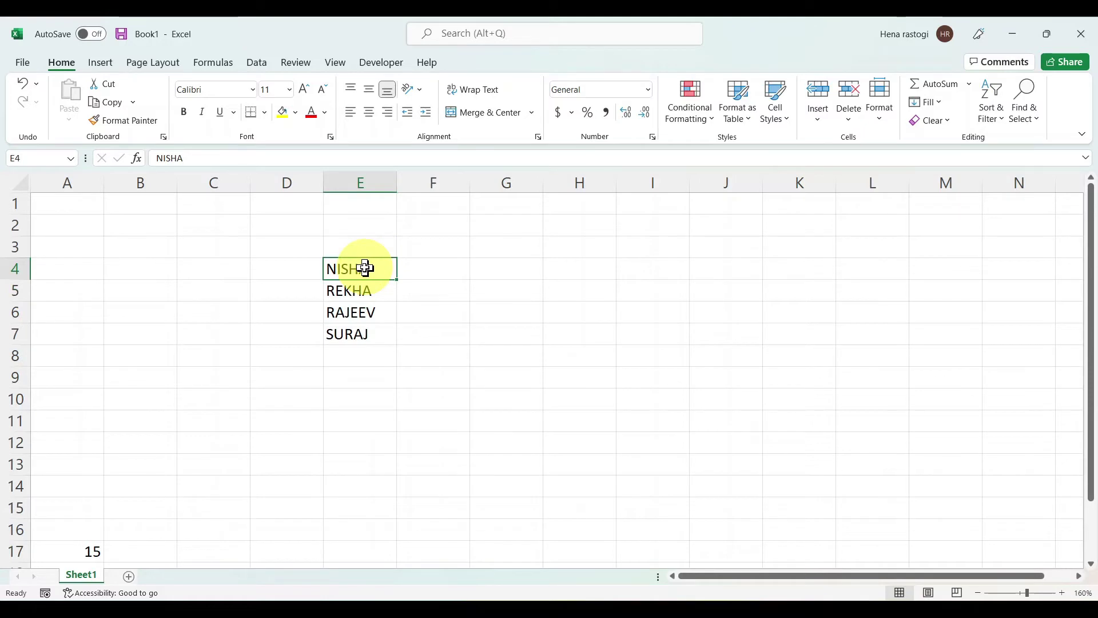
{"action": "left_click_drag", "start_coordinate": [366, 268], "coordinate": [365, 328]}
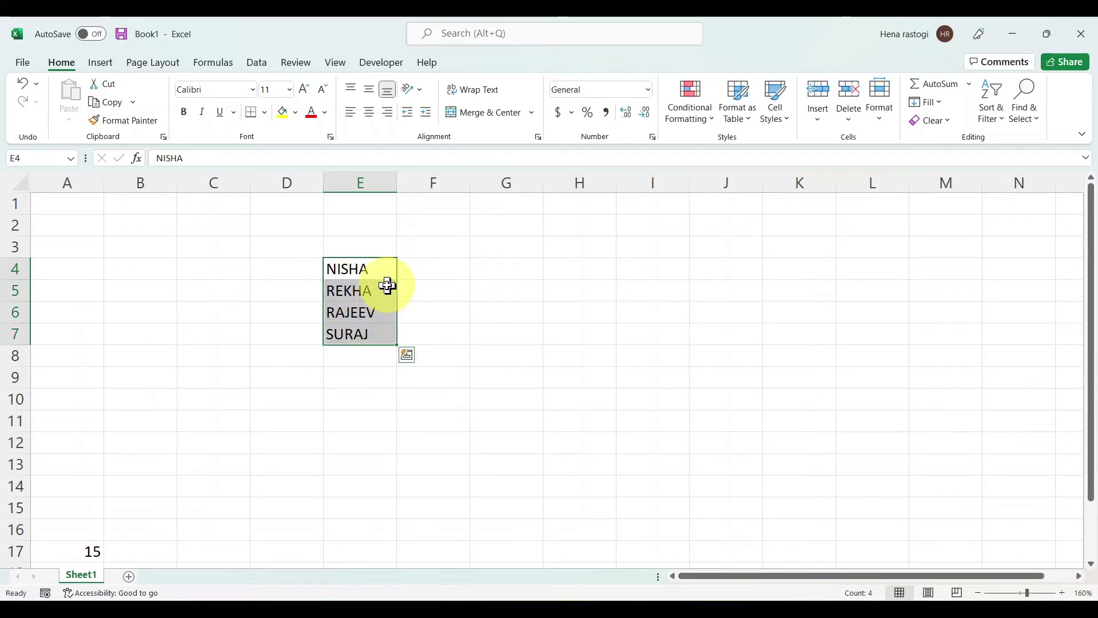
{"action": "left_click", "coordinate": [184, 112]}
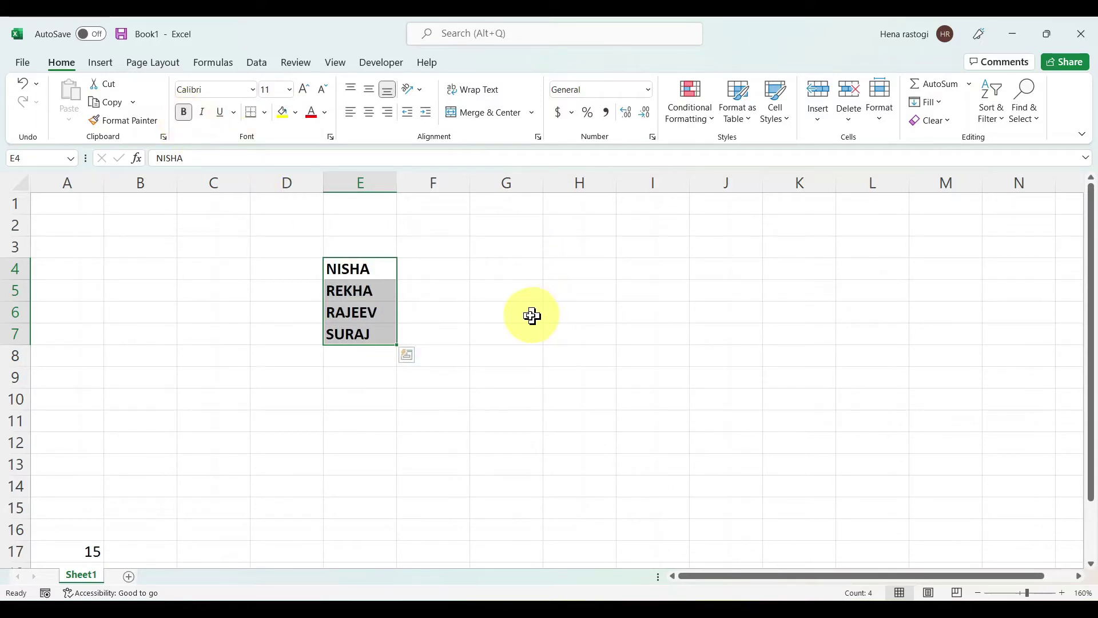
{"action": "left_click", "coordinate": [437, 247]}
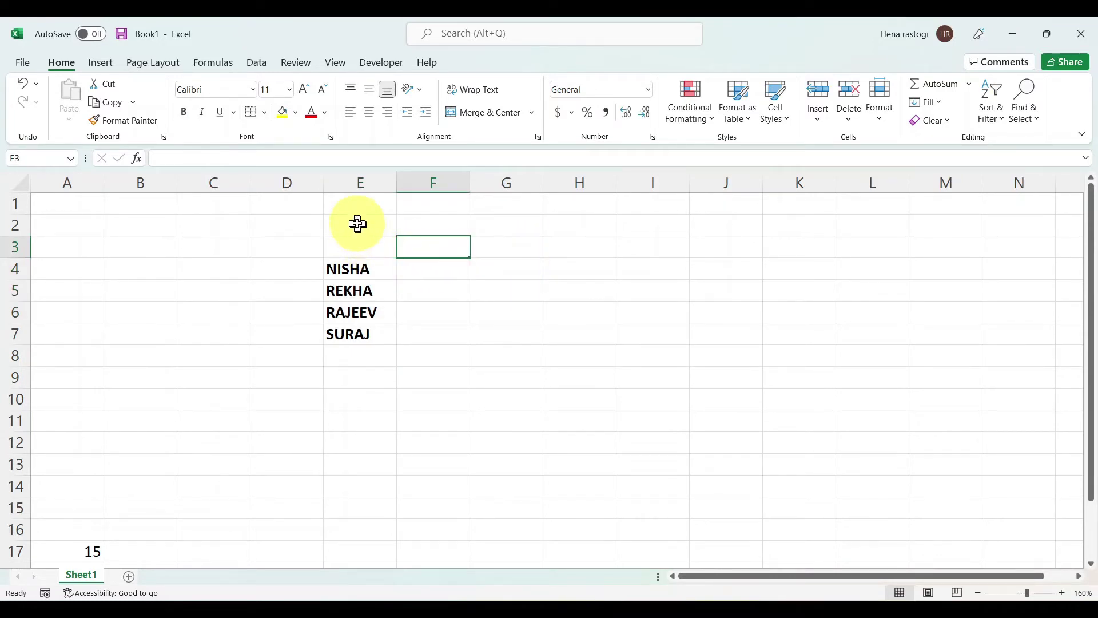
Merge and center cells E3 to J3 above the names and enter the title MY LIST.
{"action": "left_click_drag", "start_coordinate": [351, 247], "coordinate": [698, 245]}
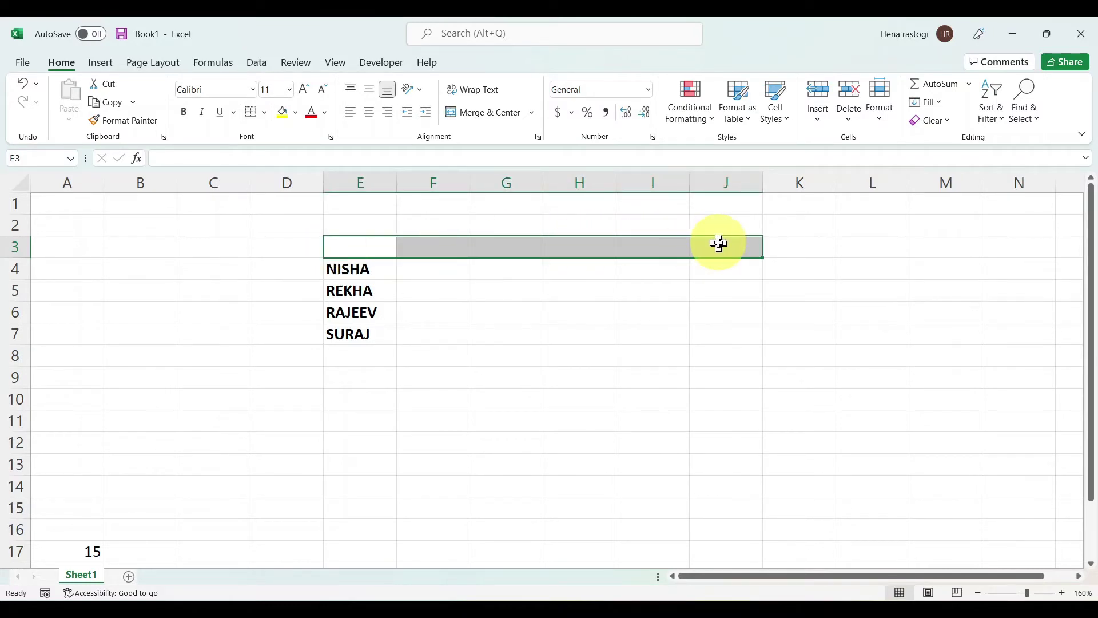
{"action": "left_click", "coordinate": [470, 126]}
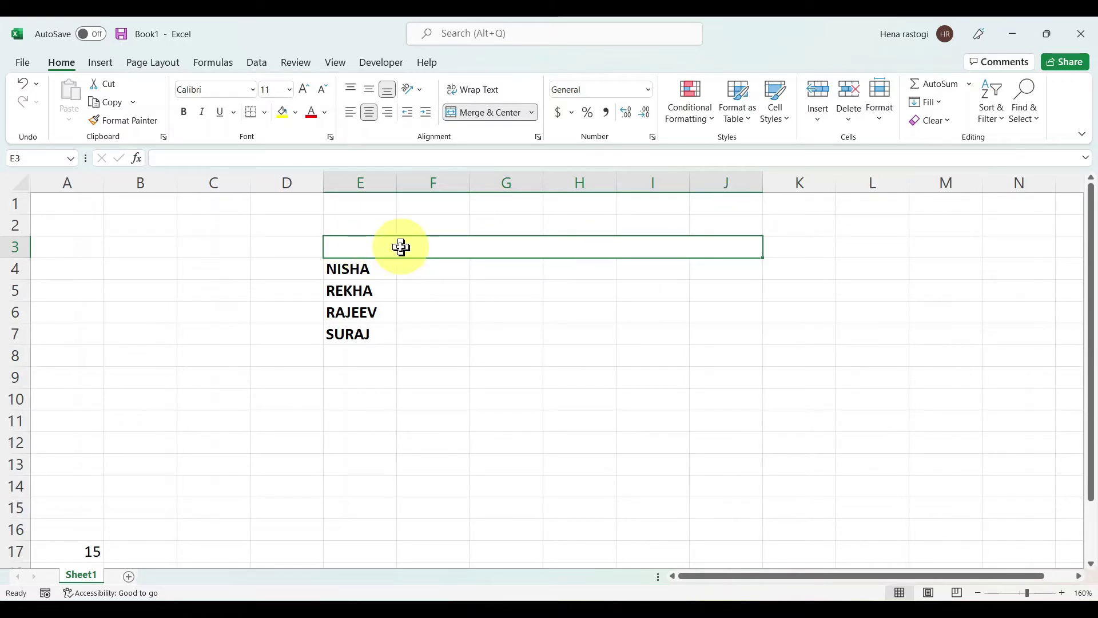
{"action": "type", "text": "MY L"}
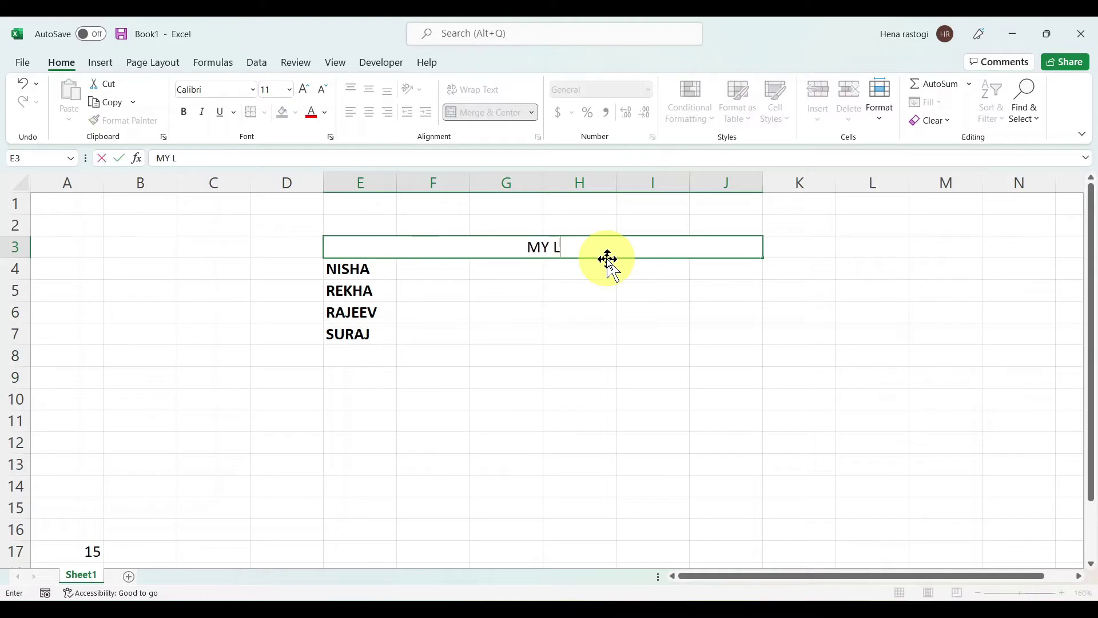
{"action": "type", "text": "IST"}
{"action": "key", "text": "Return"}
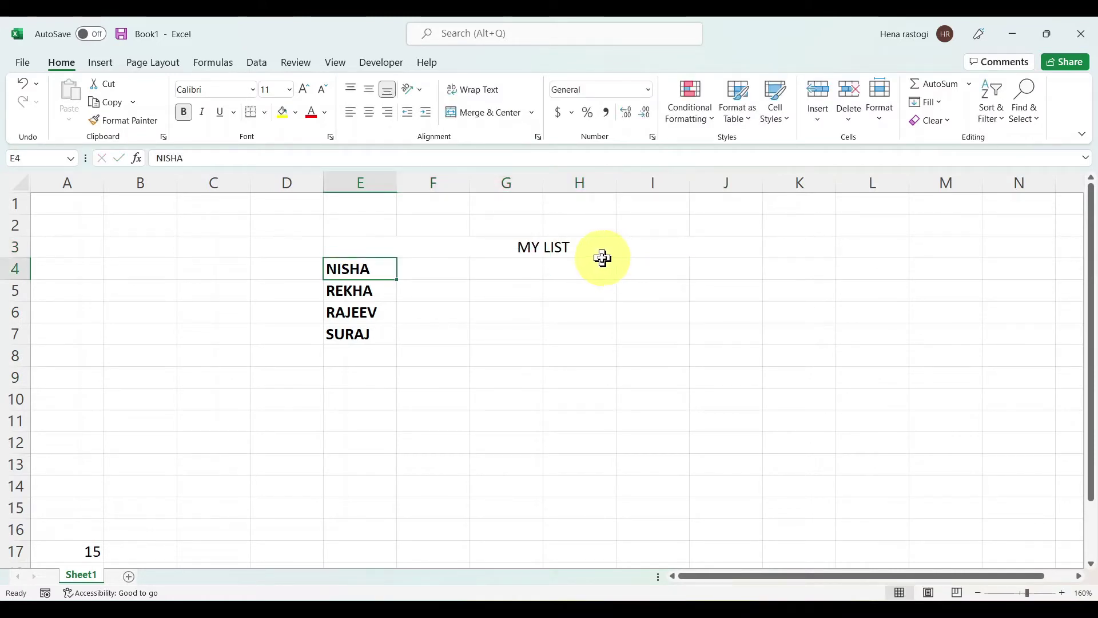
Make the MY LIST title in the merged cell bold and underlined.
{"action": "left_click", "coordinate": [598, 254]}
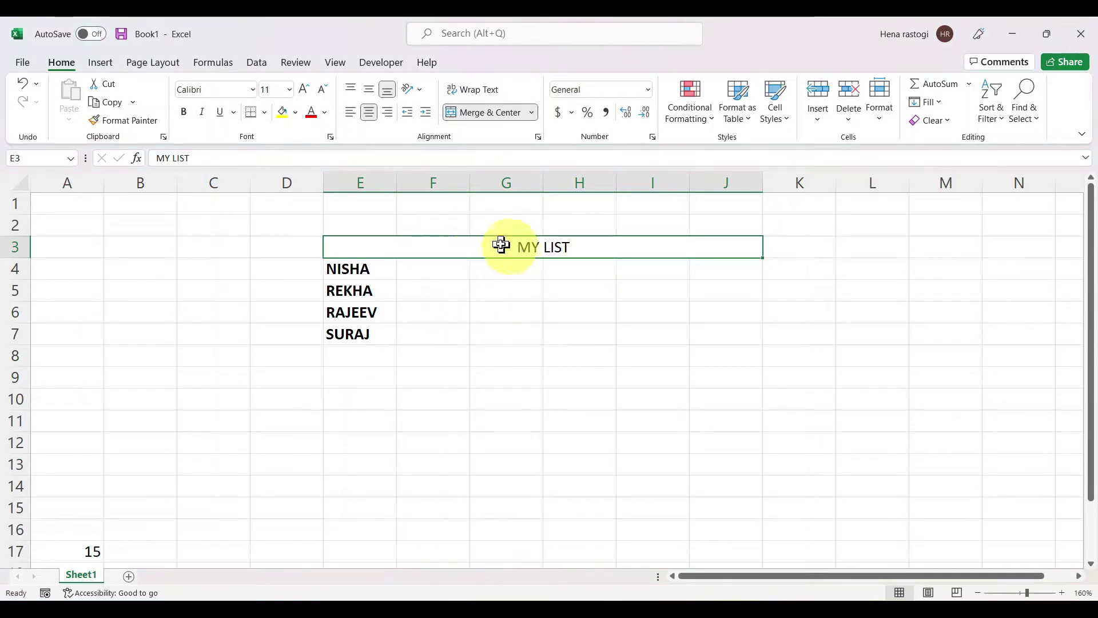
{"action": "left_click", "coordinate": [479, 284]}
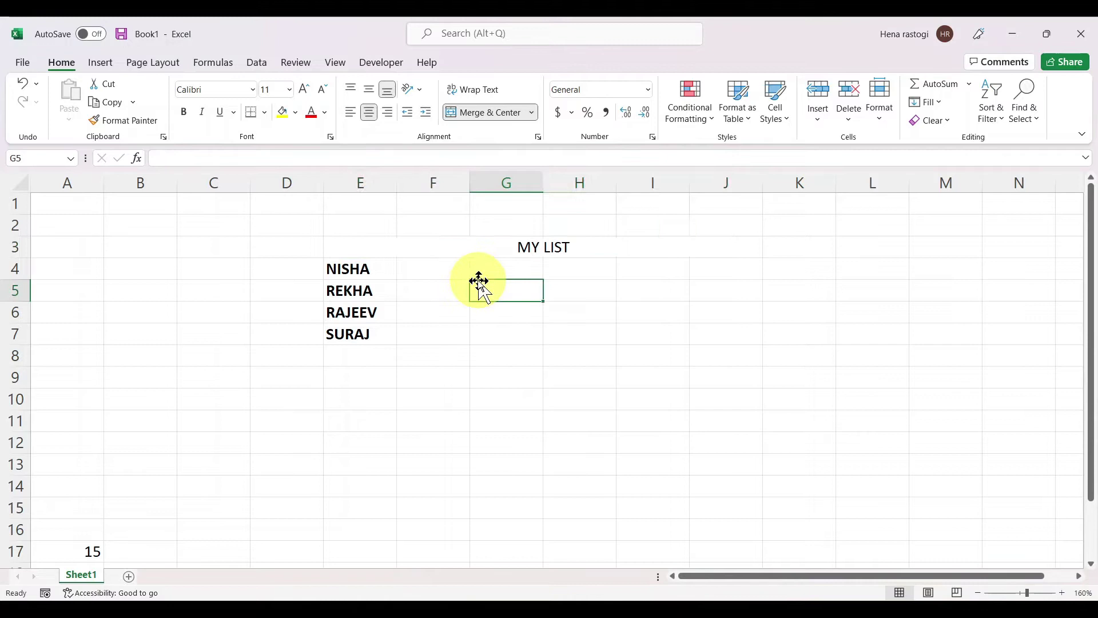
{"action": "left_click", "coordinate": [492, 248]}
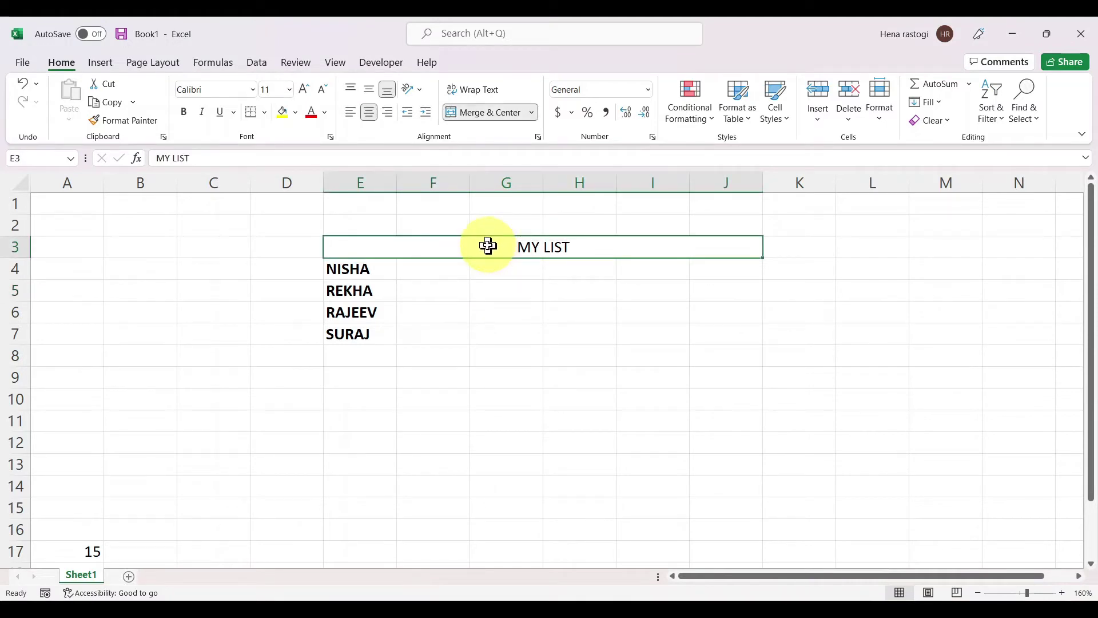
{"action": "left_click", "coordinate": [183, 112]}
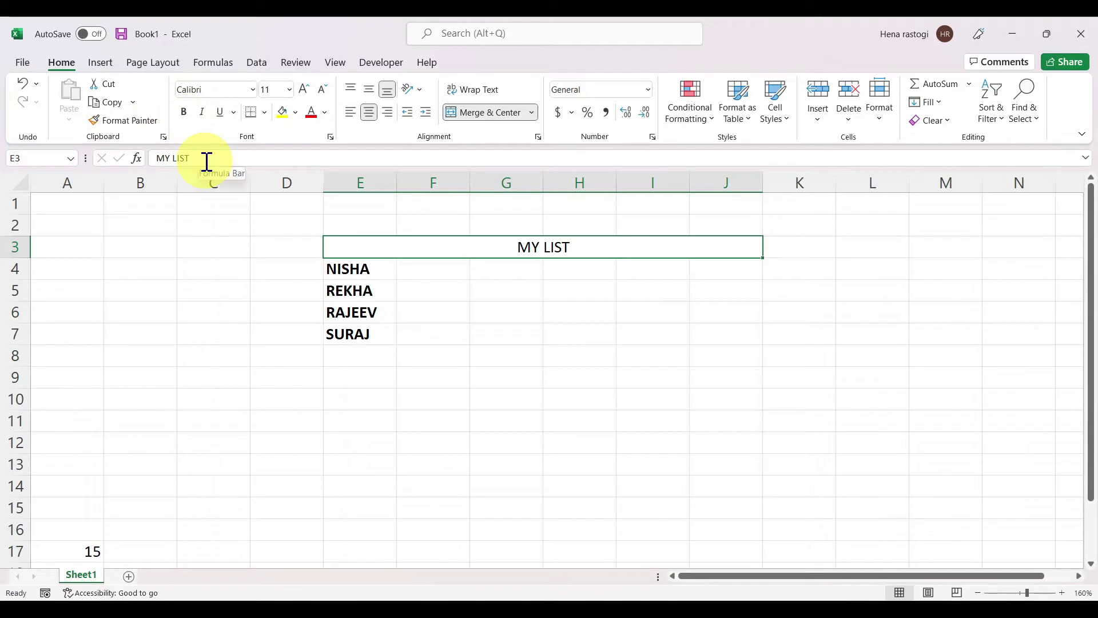
{"action": "key", "text": "ctrl+b"}
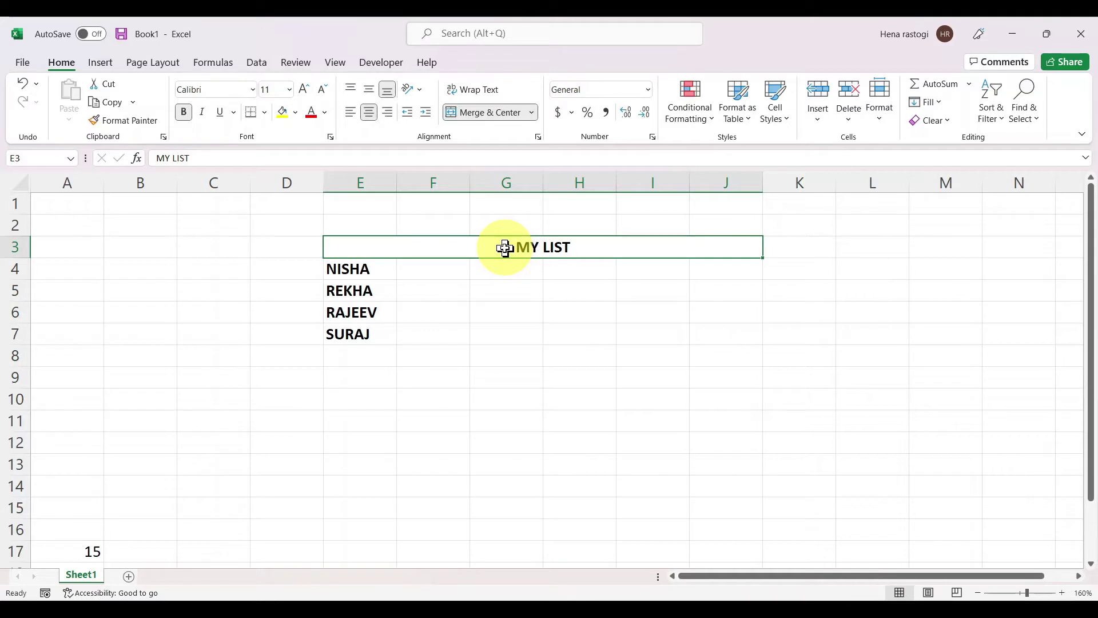
{"action": "left_click", "coordinate": [222, 116]}
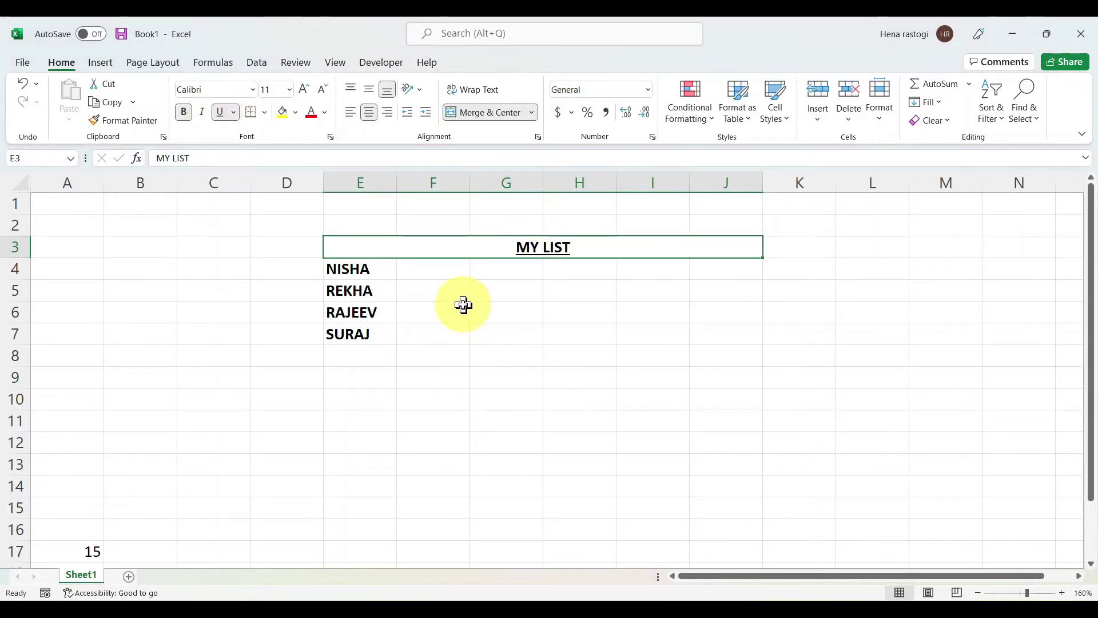
Increase the font size of the MY LIST title stepwise to 22.
{"action": "left_click", "coordinate": [363, 273]}
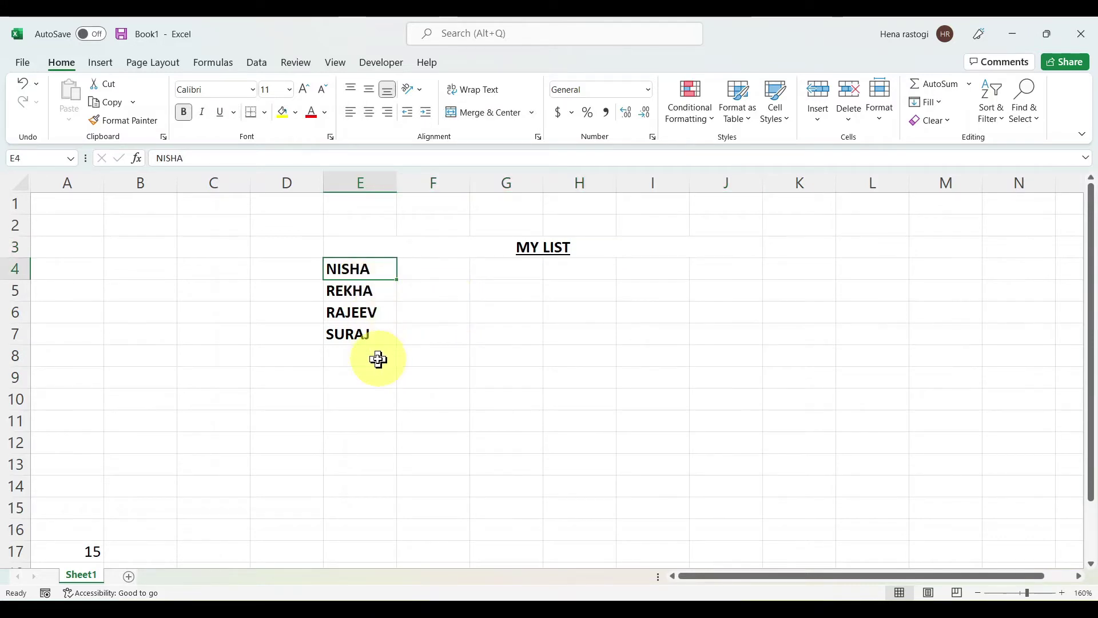
{"action": "left_click", "coordinate": [505, 251]}
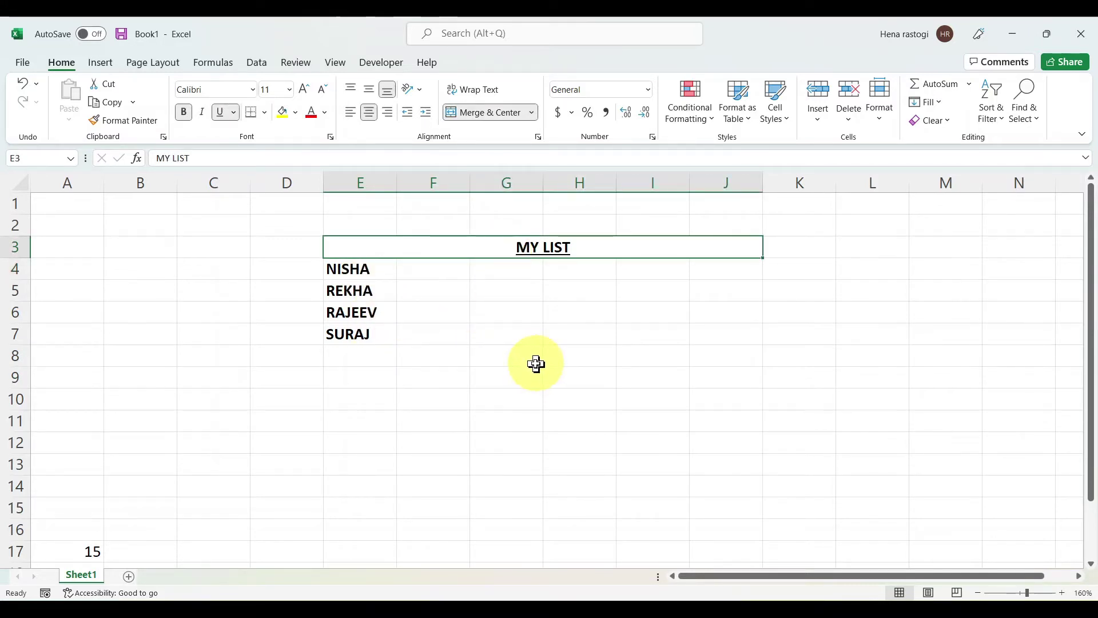
{"action": "left_click", "coordinate": [308, 98]}
{"action": "left_click", "coordinate": [308, 92]}
{"action": "left_click", "coordinate": [308, 91]}
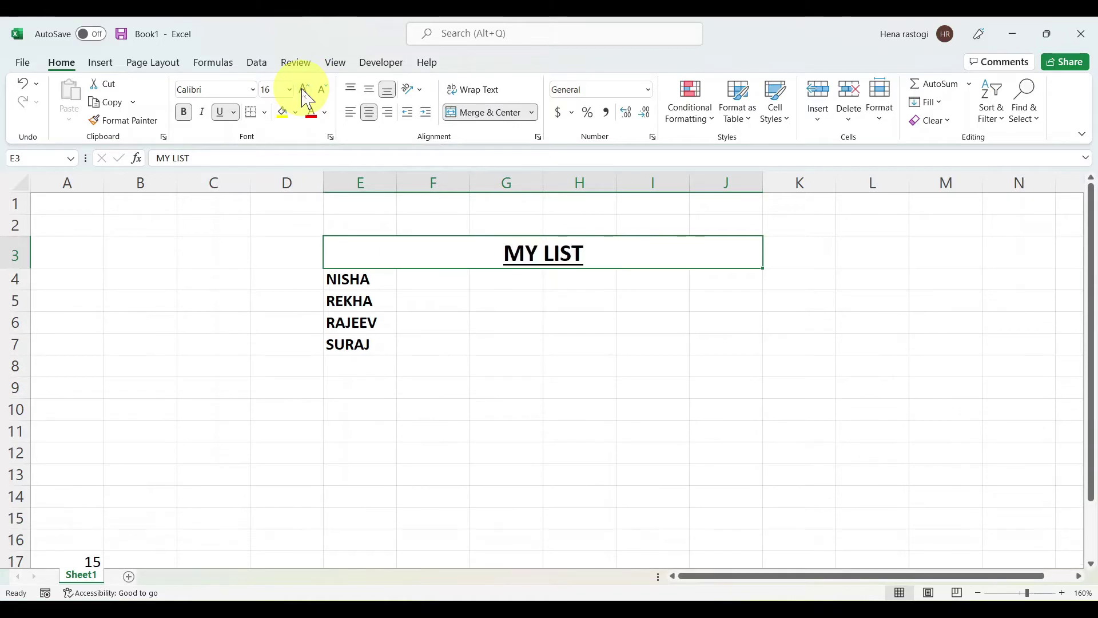
{"action": "left_click", "coordinate": [308, 91]}
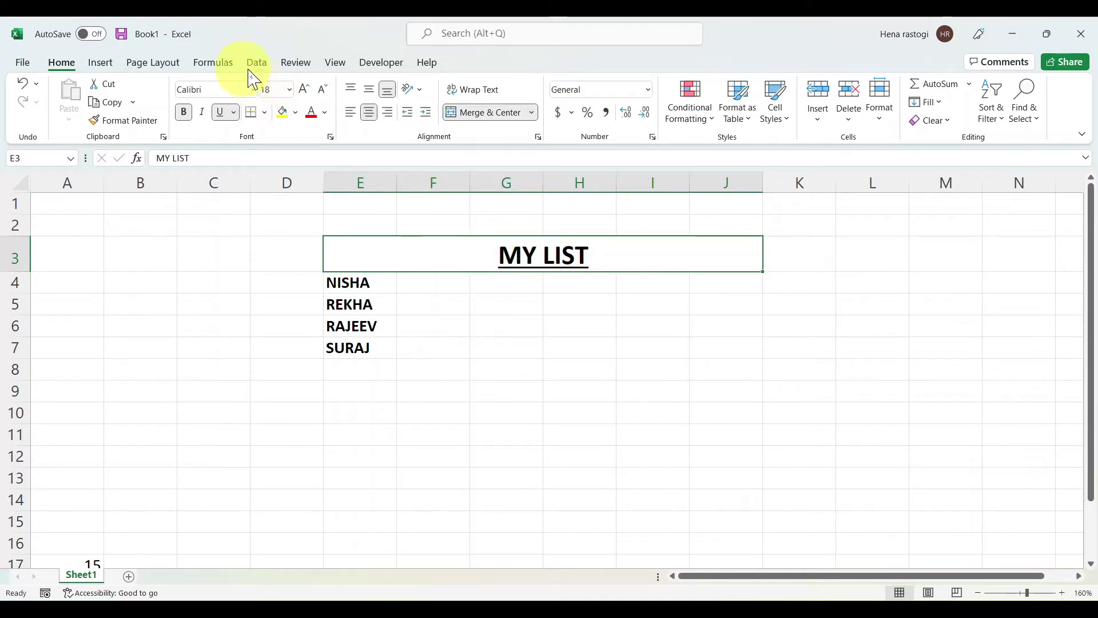
{"action": "left_click", "coordinate": [311, 94]}
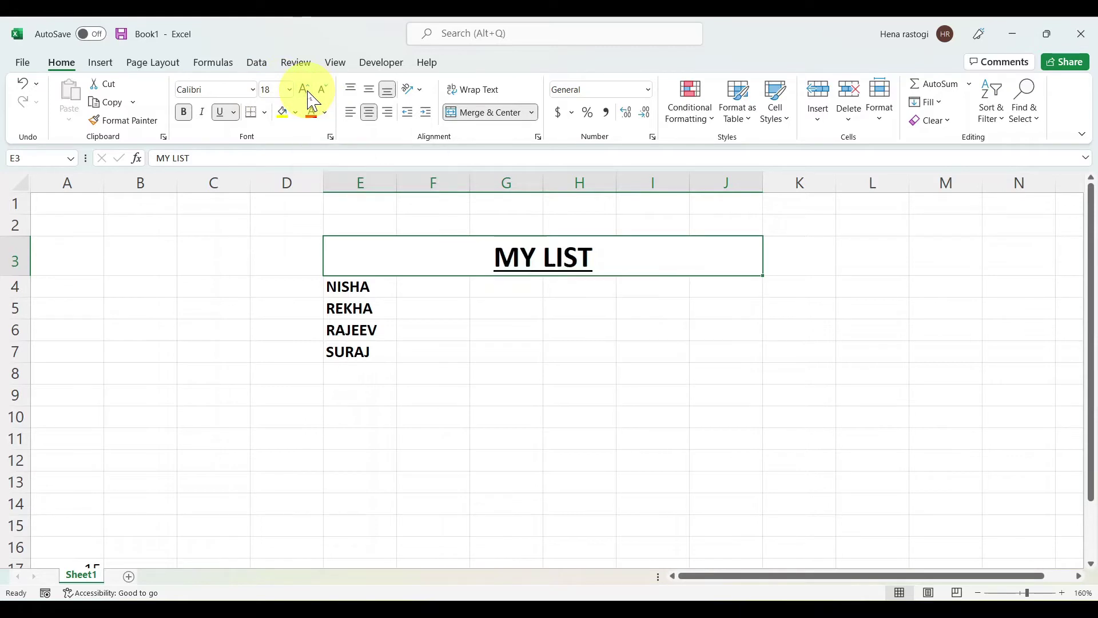
{"action": "left_click", "coordinate": [310, 94]}
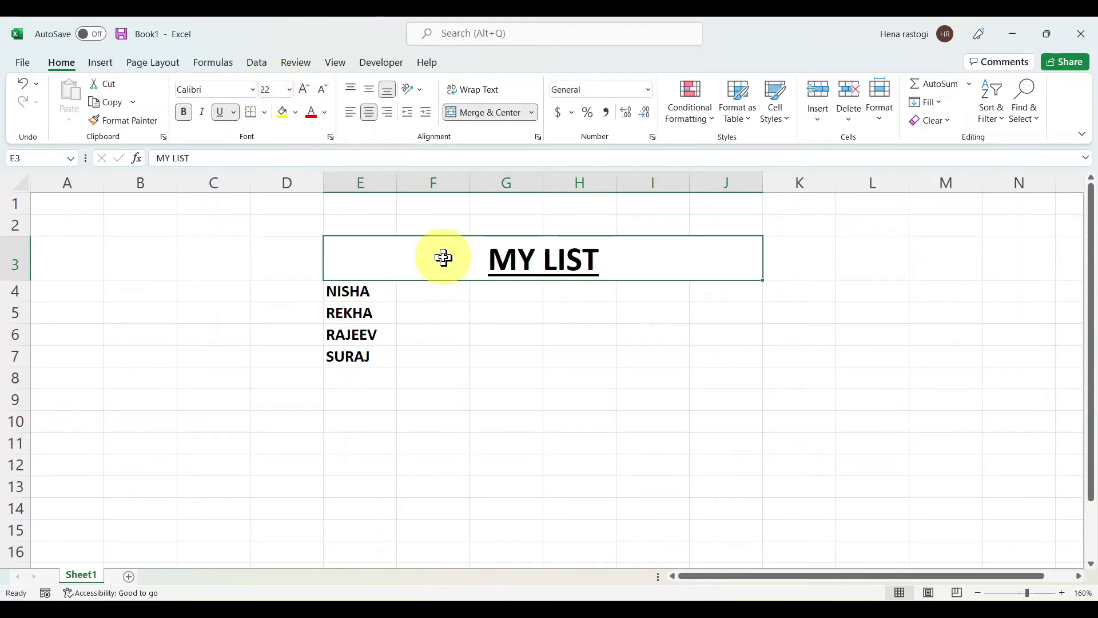
Set the font size of the four names in cells E4 to E7 to 10.
{"action": "left_click_drag", "start_coordinate": [365, 290], "coordinate": [379, 359]}
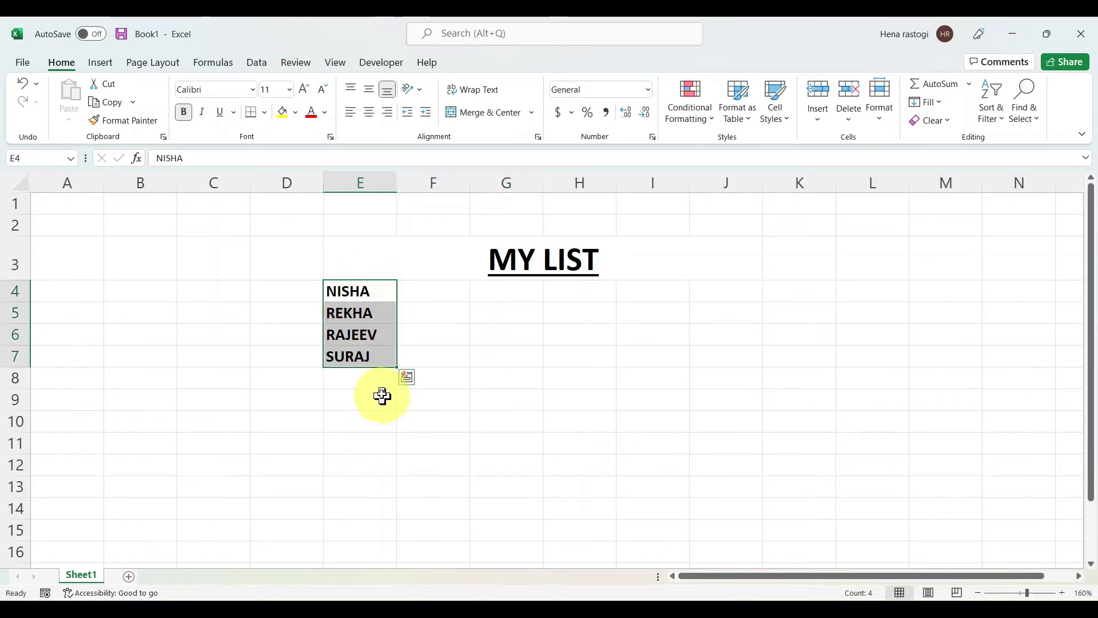
{"action": "left_click", "coordinate": [290, 89]}
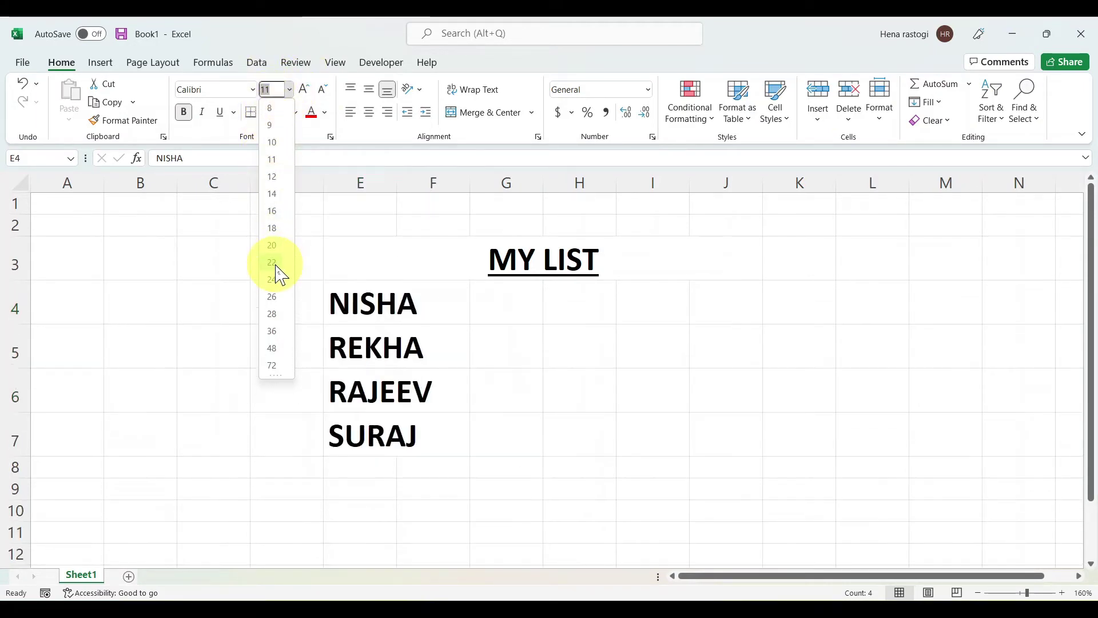
{"action": "left_click", "coordinate": [275, 146]}
{"action": "left_click", "coordinate": [522, 332]}
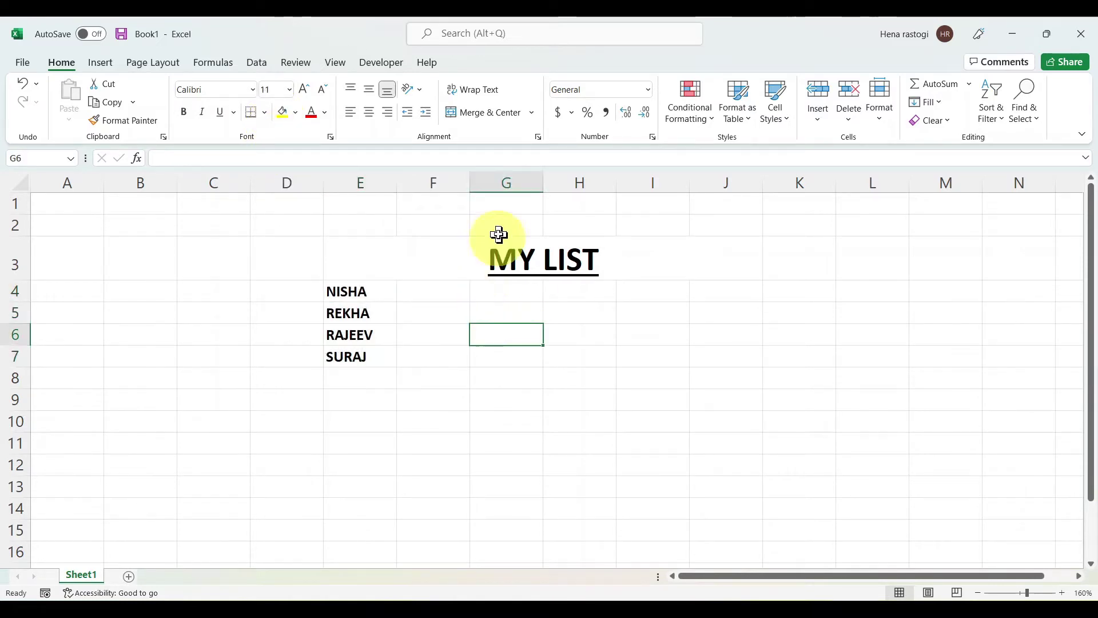
Decrease the font size of the names in cells E4 and E6 stepwise to 8.
{"action": "left_click", "coordinate": [388, 258]}
{"action": "left_click", "coordinate": [358, 295]}
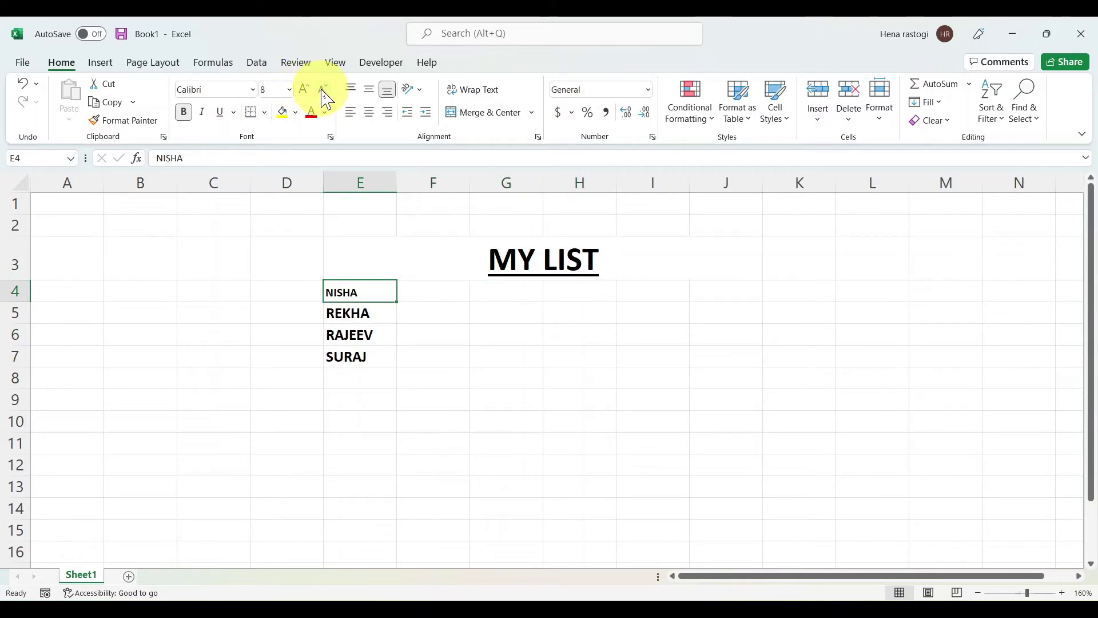
{"action": "left_click", "coordinate": [356, 338]}
{"action": "left_click", "coordinate": [320, 91]}
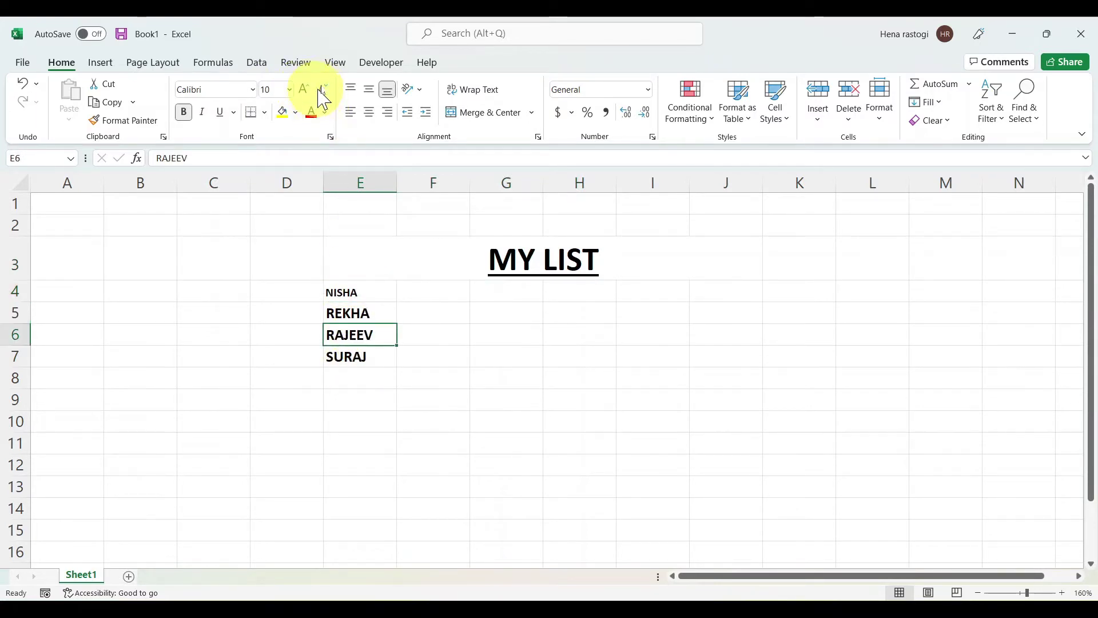
{"action": "left_click", "coordinate": [323, 92]}
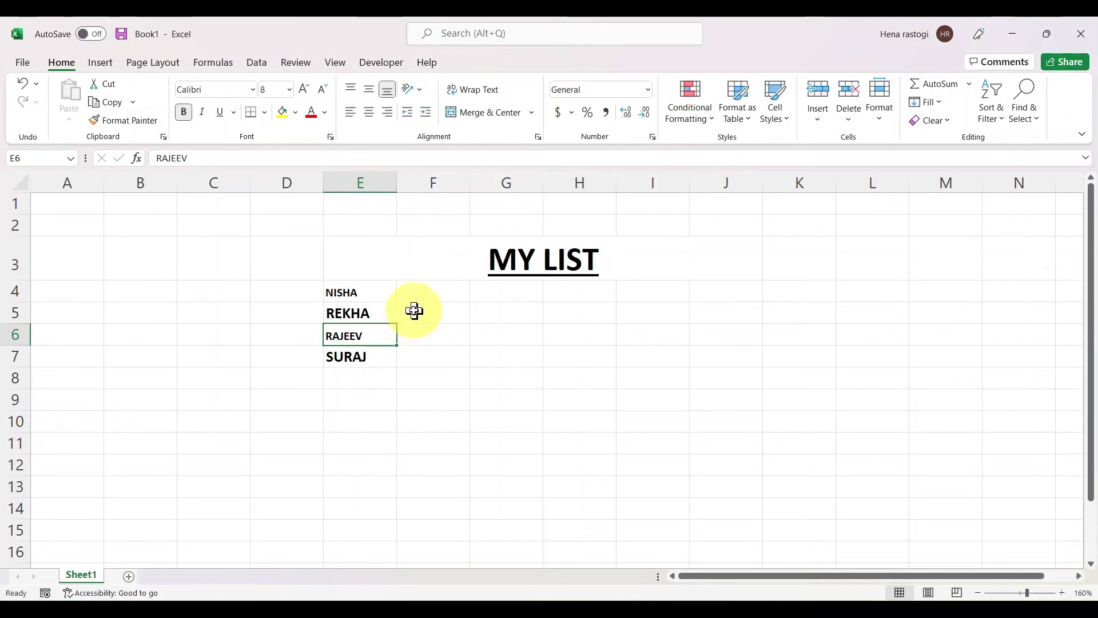
{"action": "left_click", "coordinate": [438, 312]}
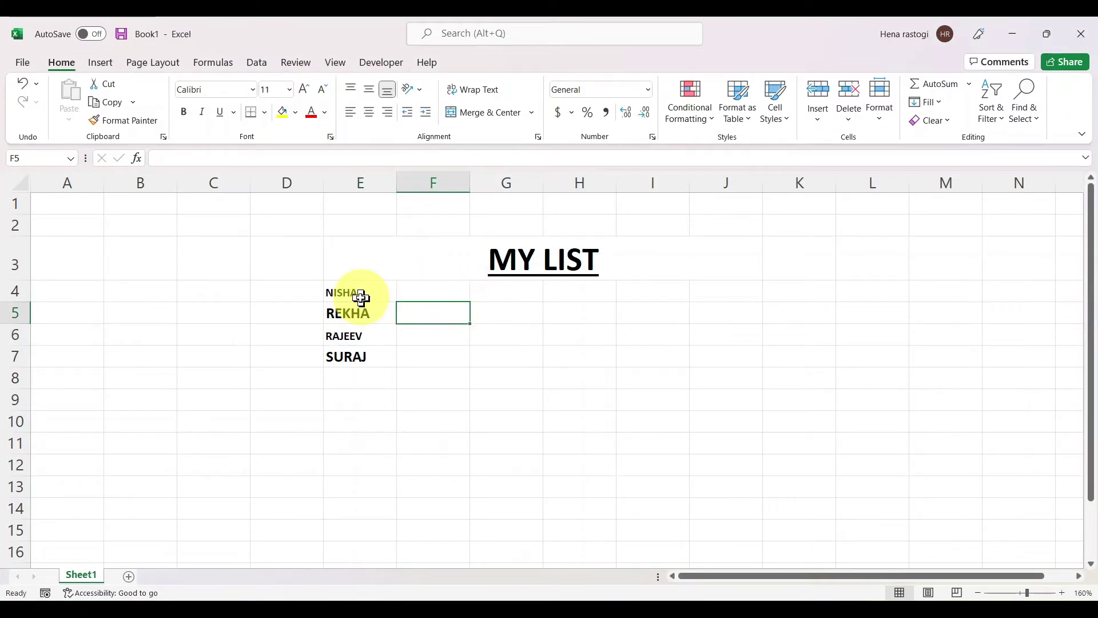
Set the font size of all four names in cells E4 to E7 to 12.
{"action": "left_click_drag", "start_coordinate": [361, 295], "coordinate": [360, 355]}
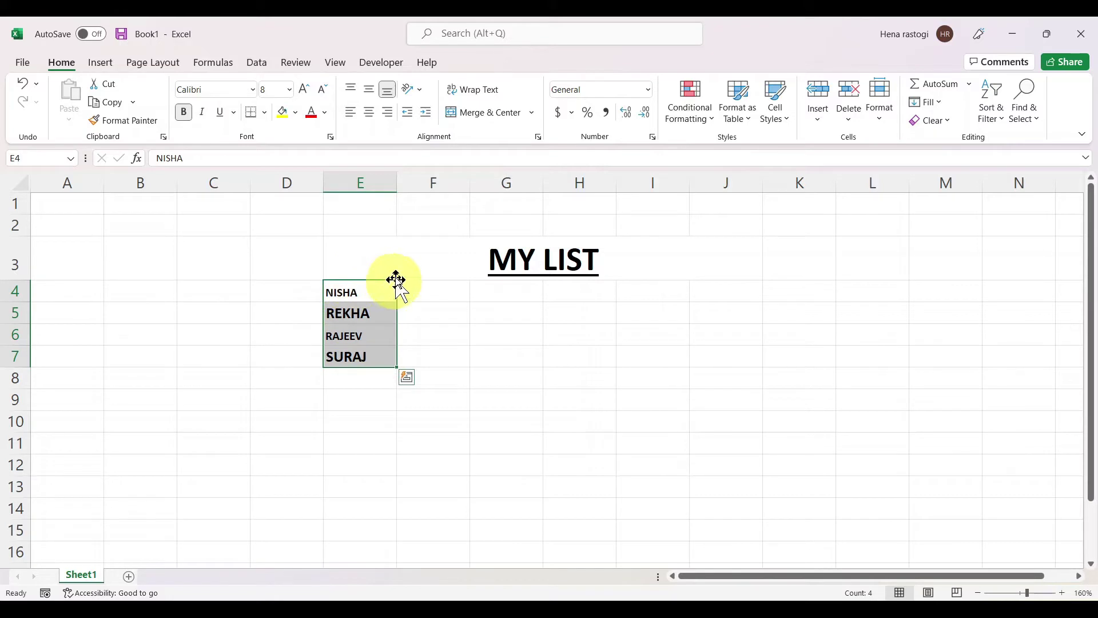
{"action": "left_click", "coordinate": [291, 90]}
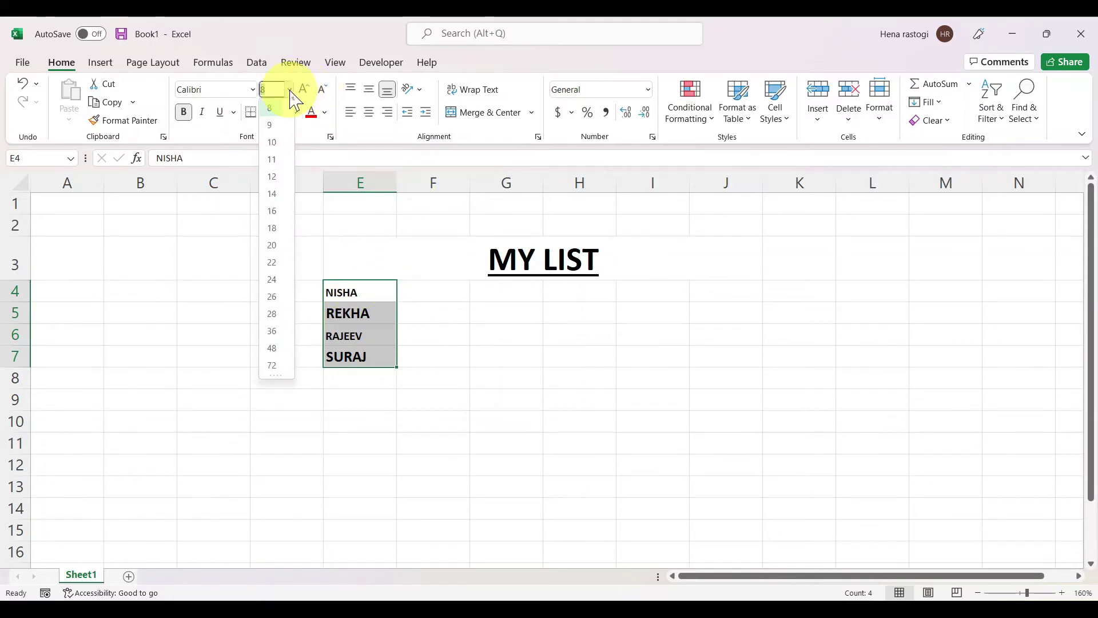
{"action": "left_click", "coordinate": [274, 178]}
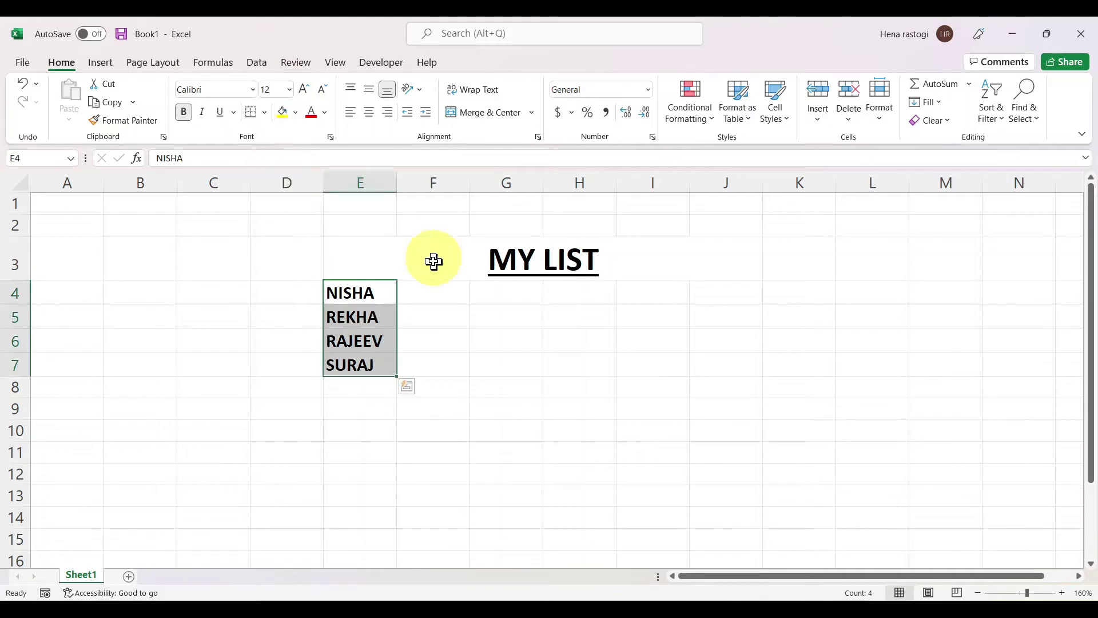
{"action": "left_click", "coordinate": [434, 312]}
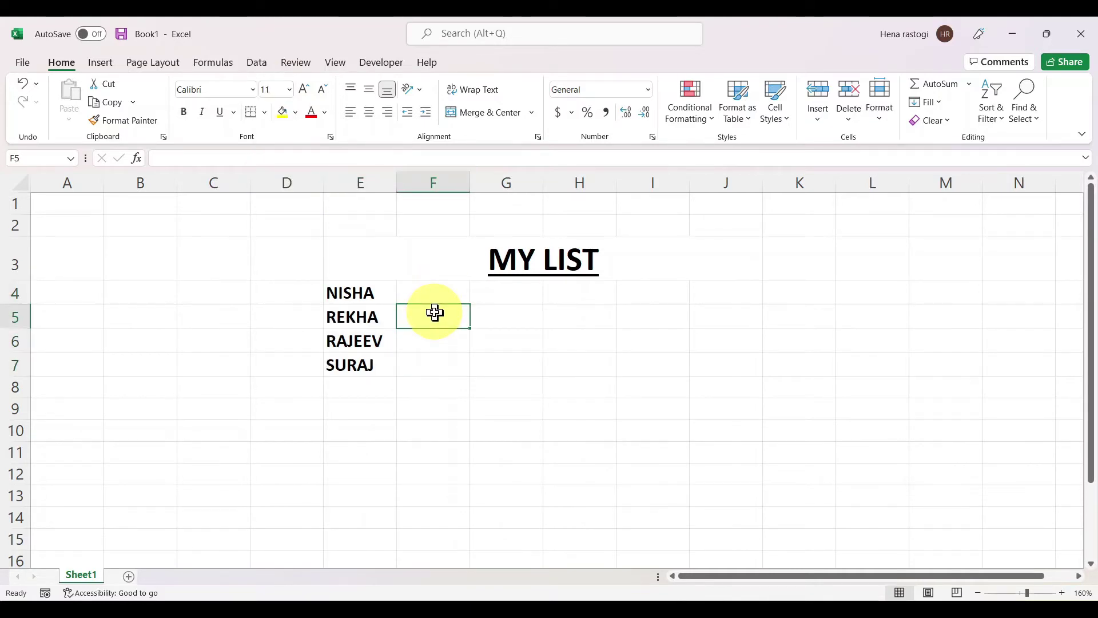
Change the font of the merged MY LIST title to Goudy Stout.
{"action": "left_click", "coordinate": [350, 266]}
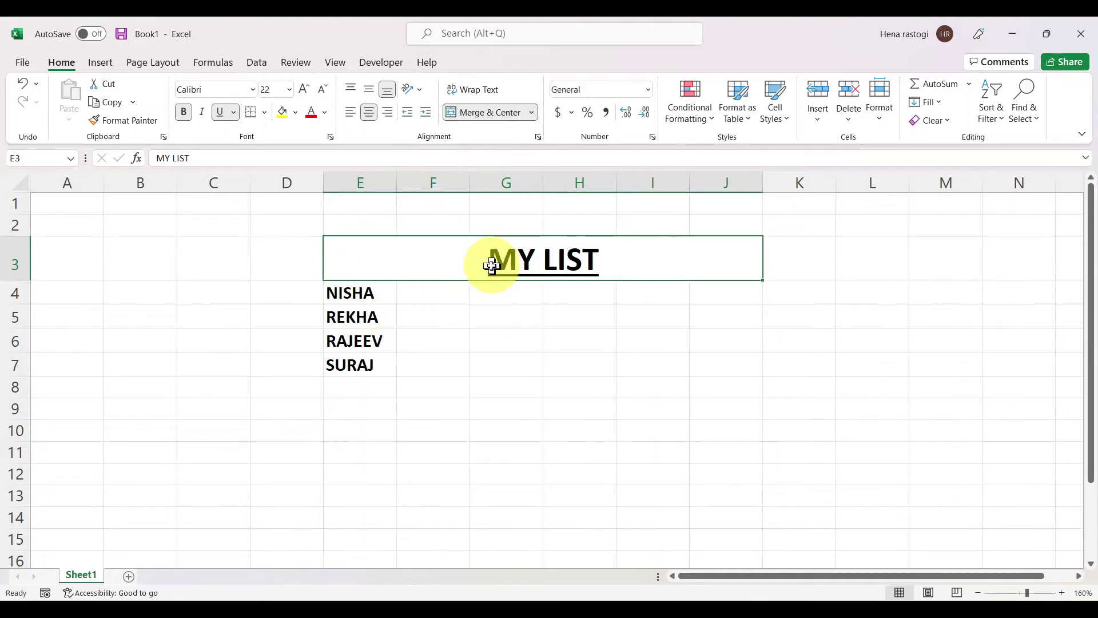
{"action": "left_click", "coordinate": [254, 90]}
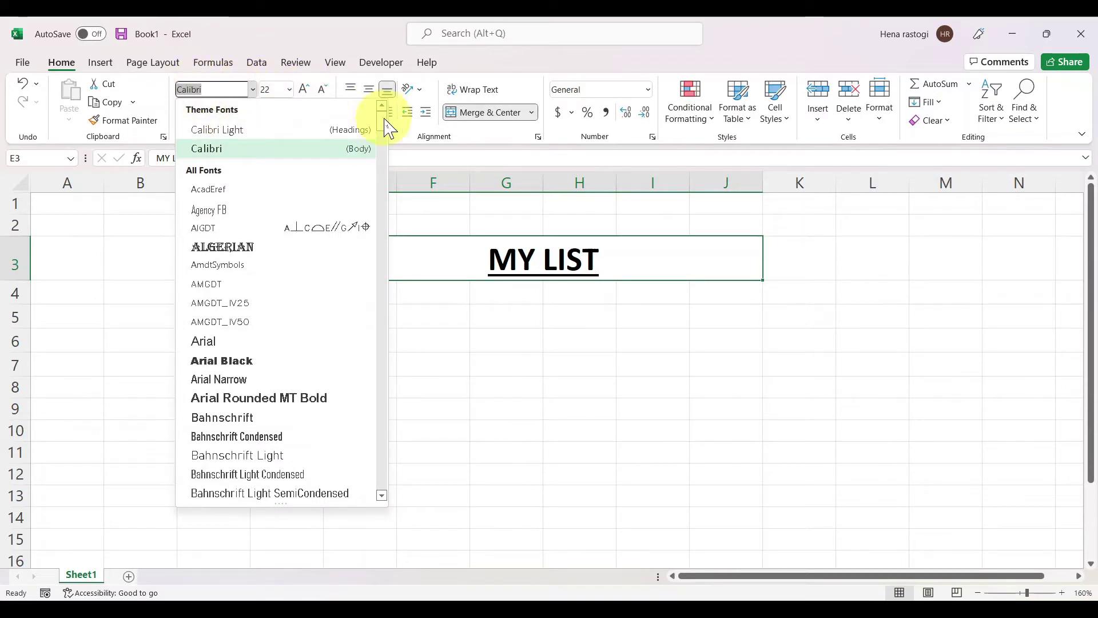
{"action": "scroll", "coordinate": [382, 132], "scroll_direction": "down", "scroll_amount": 1}
{"action": "left_click_drag", "start_coordinate": [383, 132], "coordinate": [380, 242]}
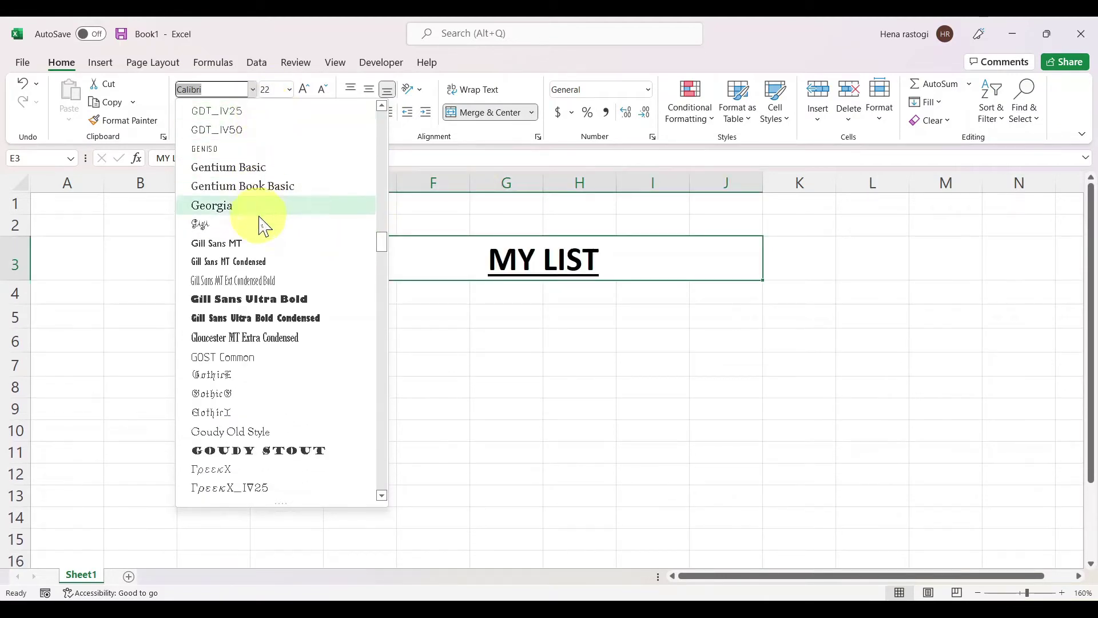
{"action": "left_click", "coordinate": [273, 455]}
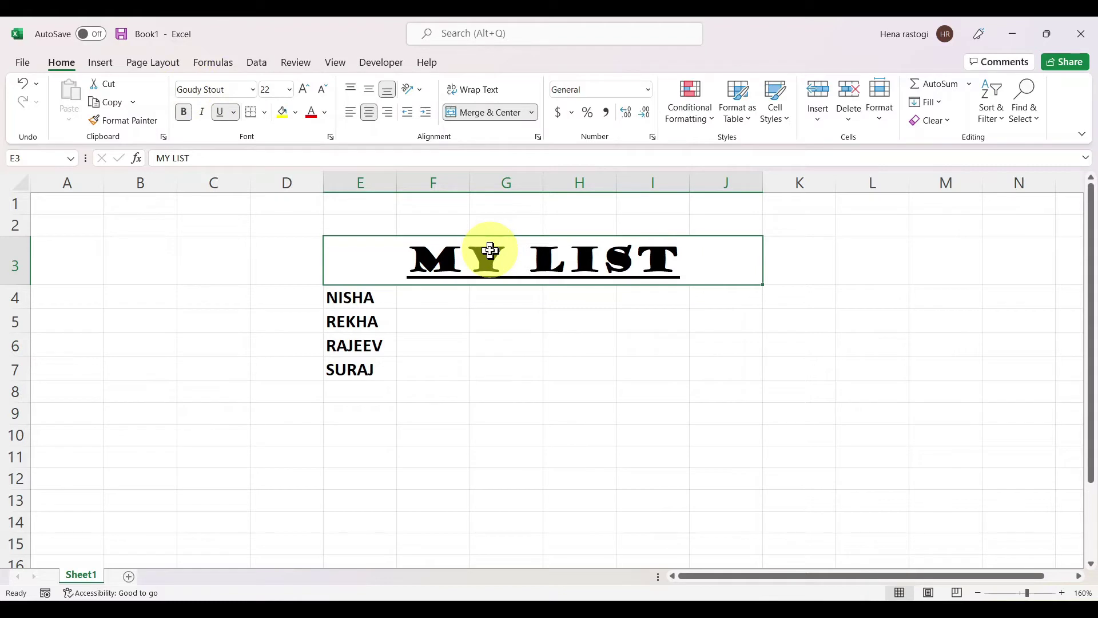
{"action": "left_click", "coordinate": [417, 323]}
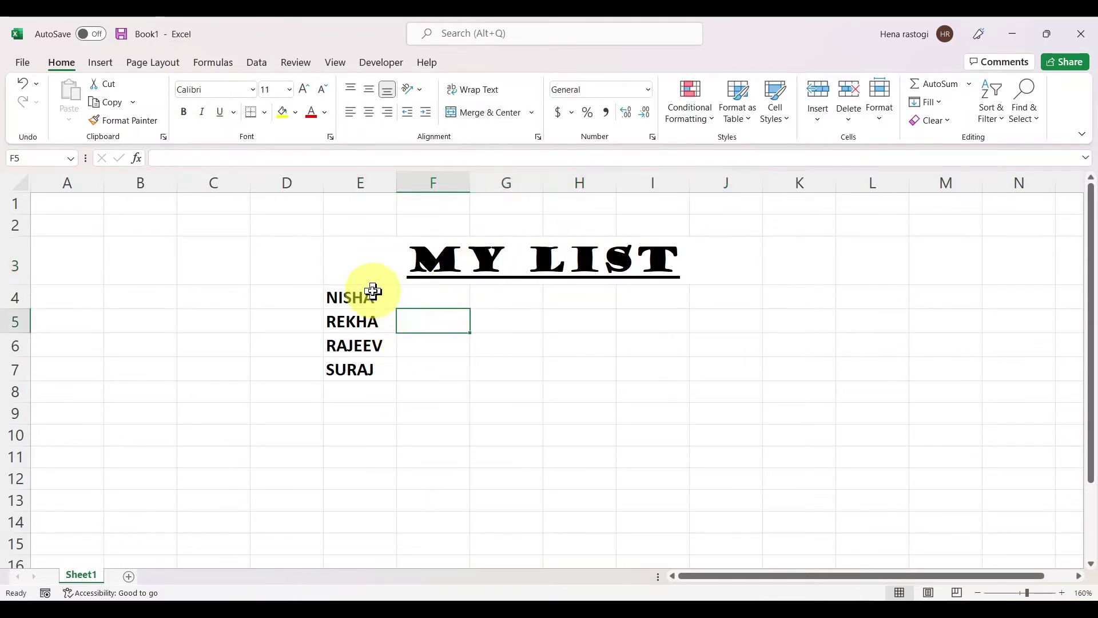
Apply the CommercialScript BT font to the four names in cells E4 to E7.
{"action": "left_click_drag", "start_coordinate": [370, 296], "coordinate": [375, 368]}
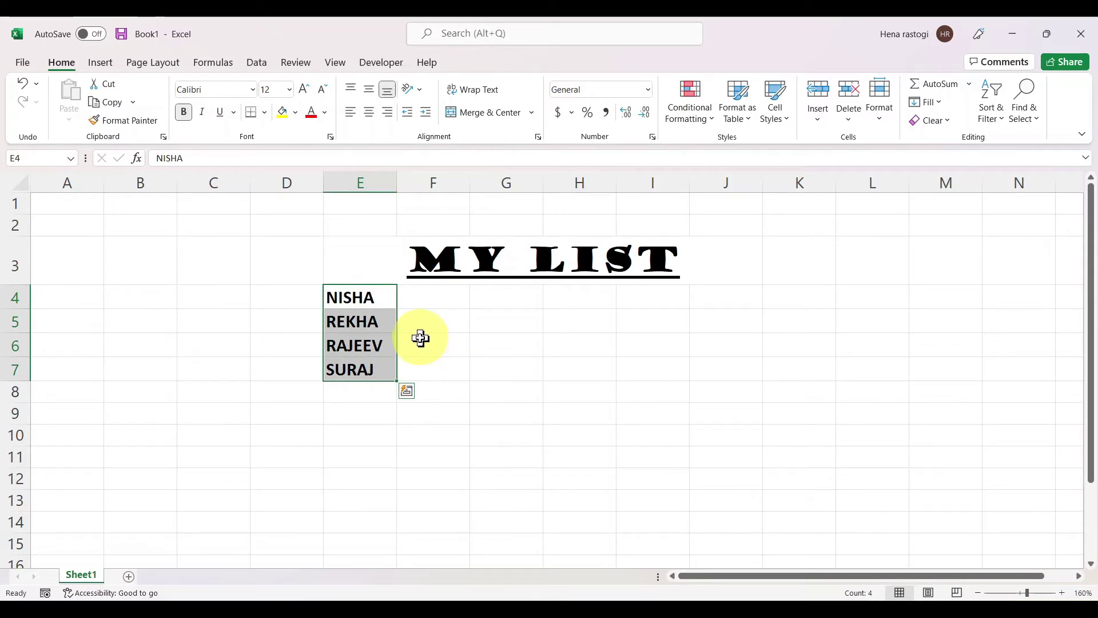
{"action": "left_click", "coordinate": [252, 89]}
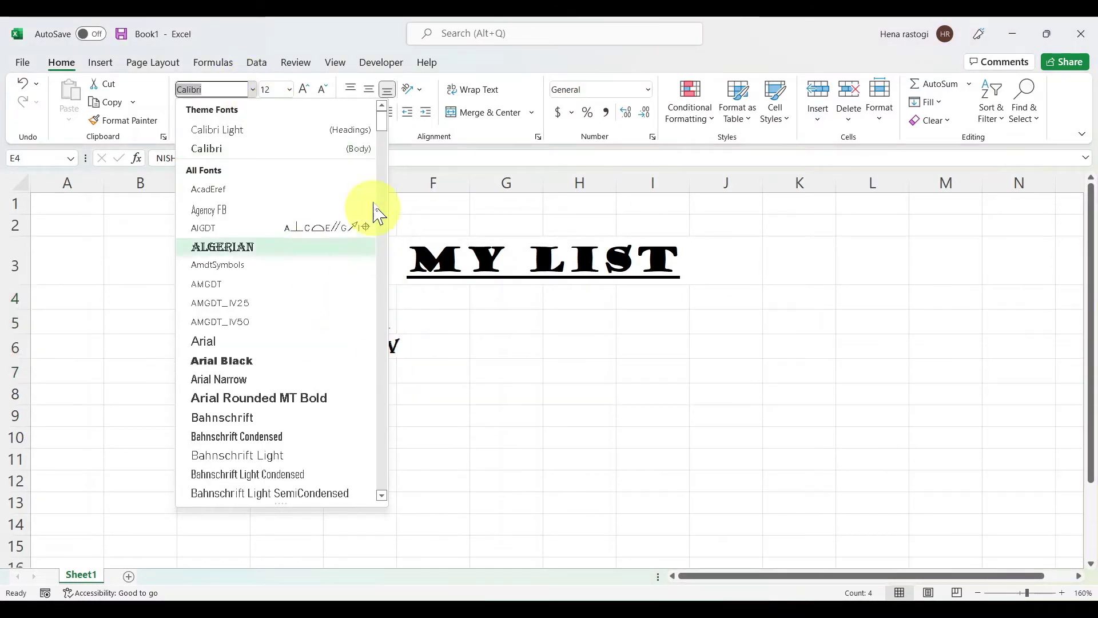
{"action": "left_click_drag", "start_coordinate": [385, 127], "coordinate": [377, 197]}
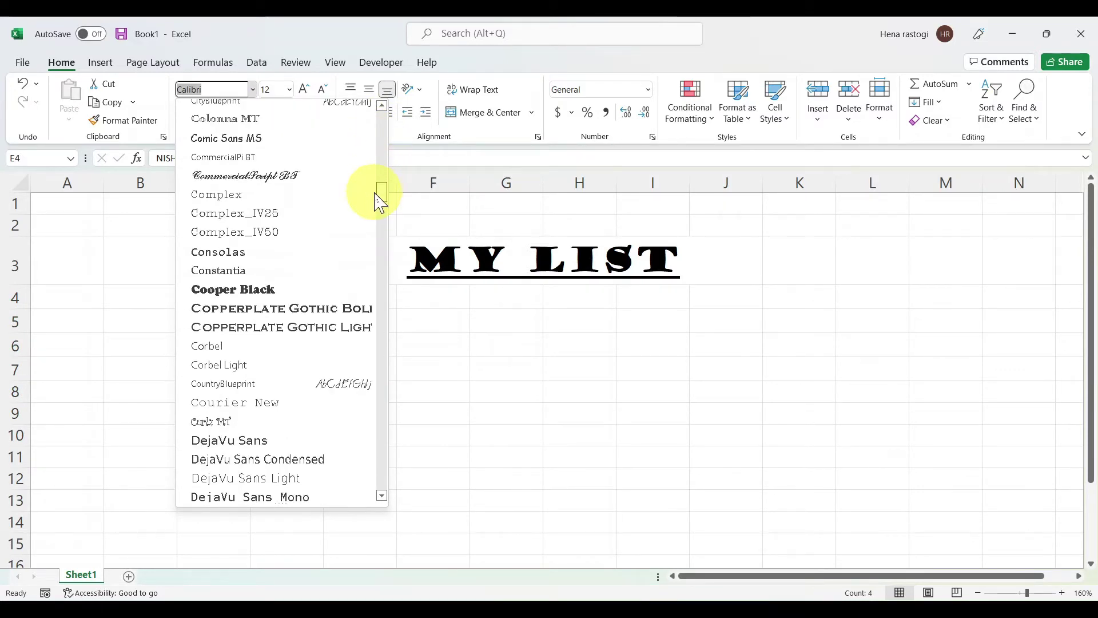
{"action": "left_click", "coordinate": [303, 177]}
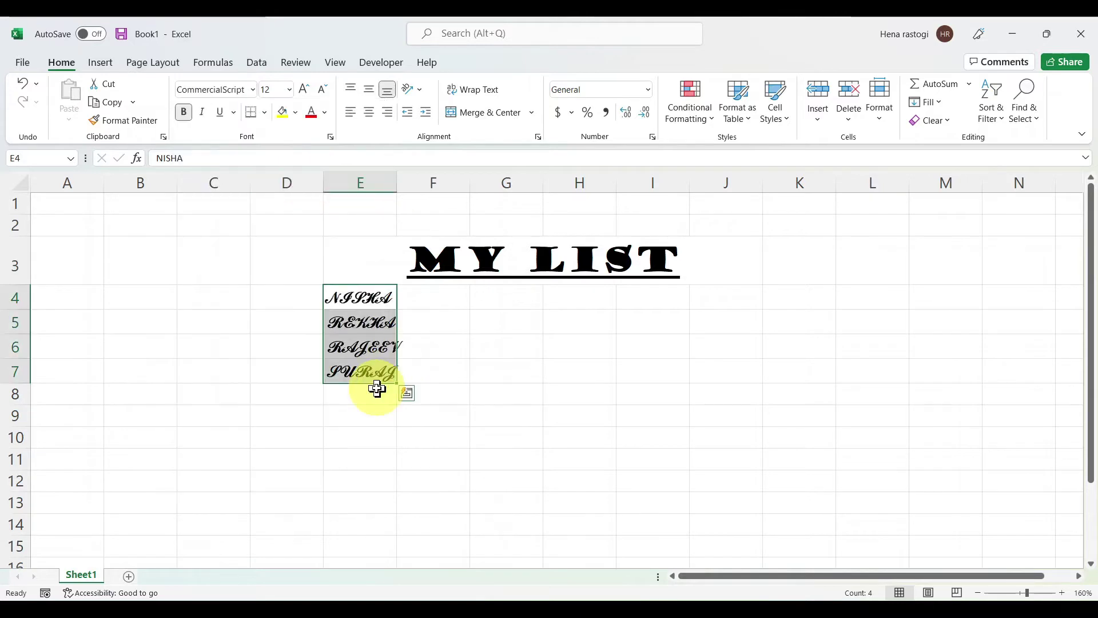
Change the font of the names in E4 to E7 to Comic Sans MS and widen column E to fit them.
{"action": "left_click", "coordinate": [252, 90]}
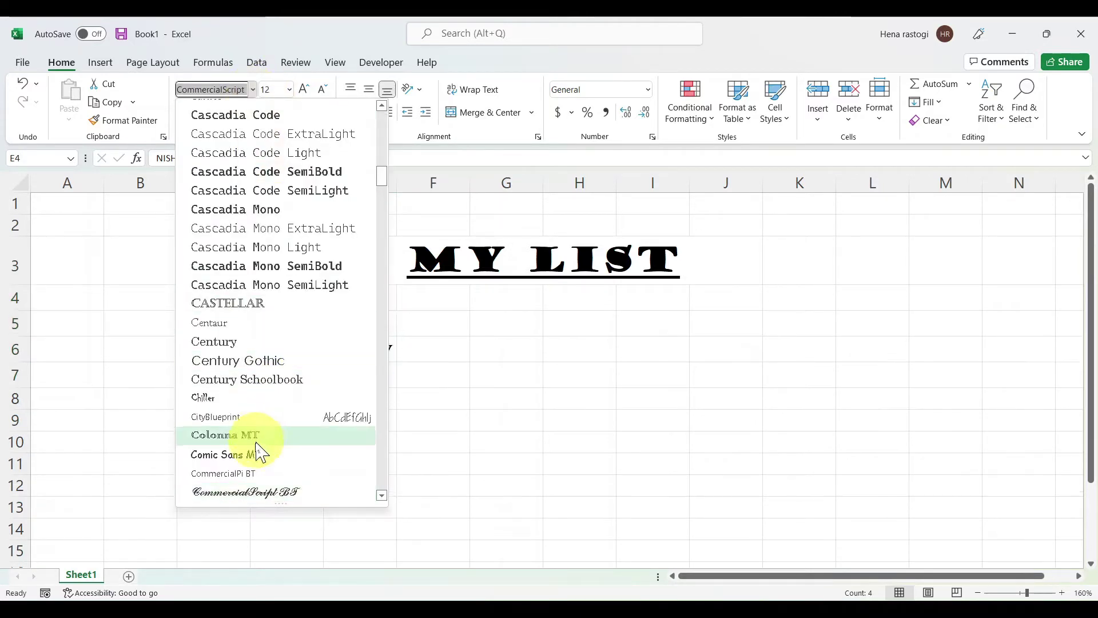
{"action": "left_click", "coordinate": [255, 454]}
{"action": "left_click", "coordinate": [457, 423]}
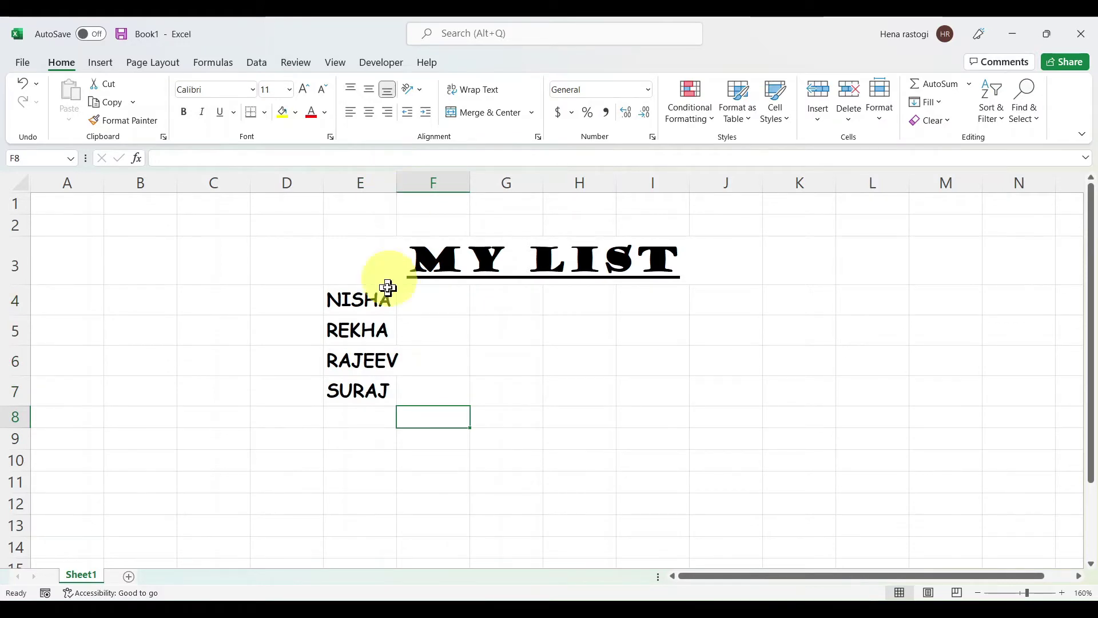
{"action": "left_click_drag", "start_coordinate": [395, 182], "coordinate": [419, 182]}
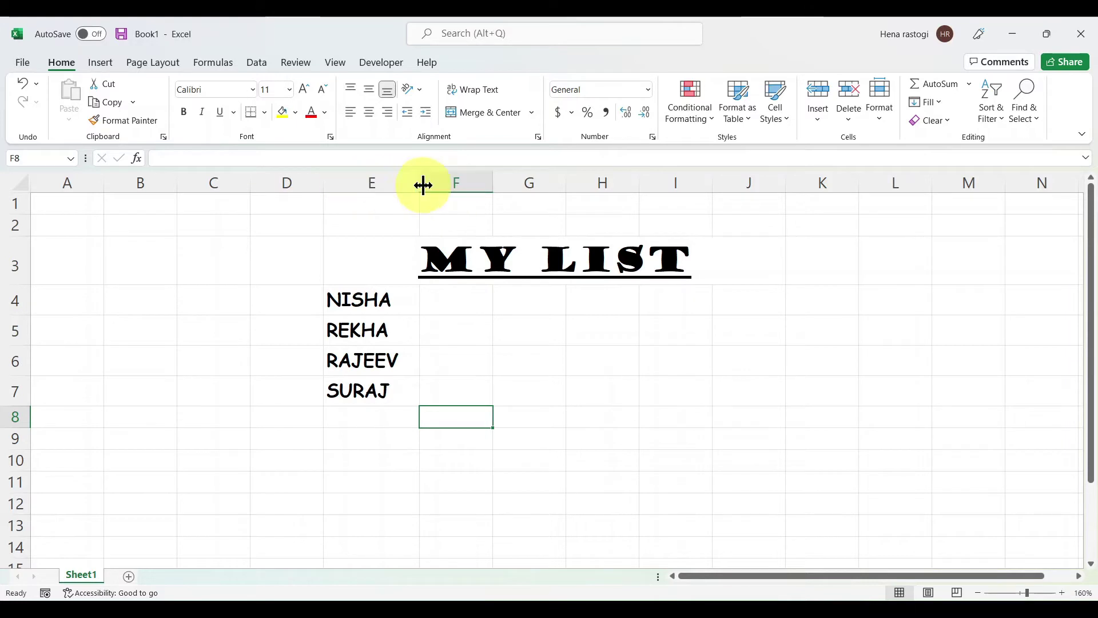
{"action": "left_click_drag", "start_coordinate": [419, 182], "coordinate": [436, 182]}
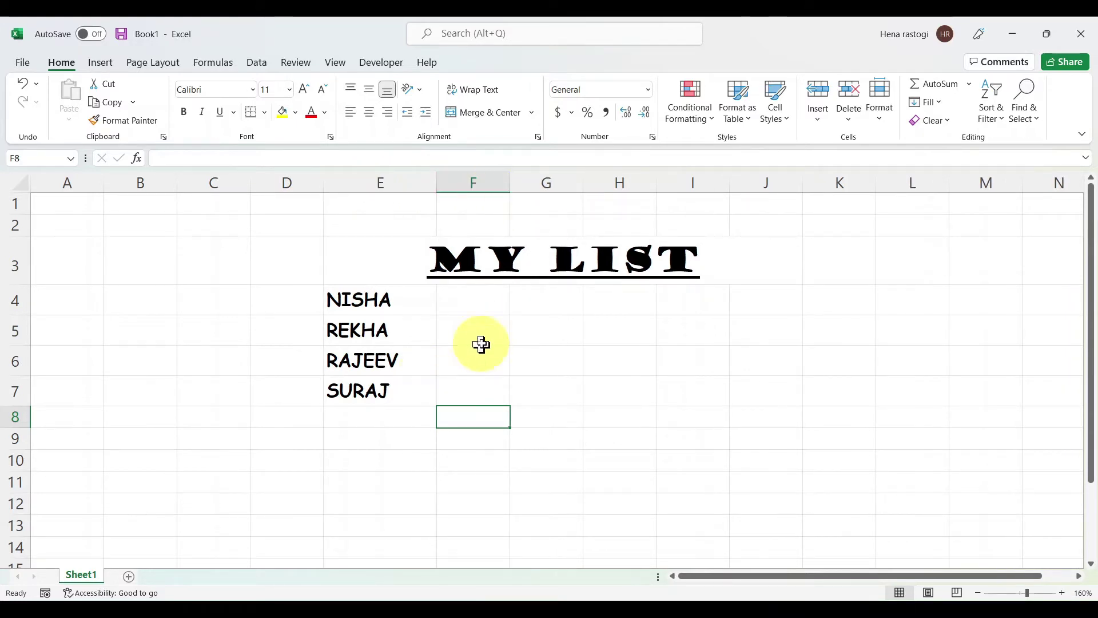
Enter the numbers 1234, 5673, 34 and 27 beside the names in cells F4 to F7.
{"action": "left_click", "coordinate": [481, 299]}
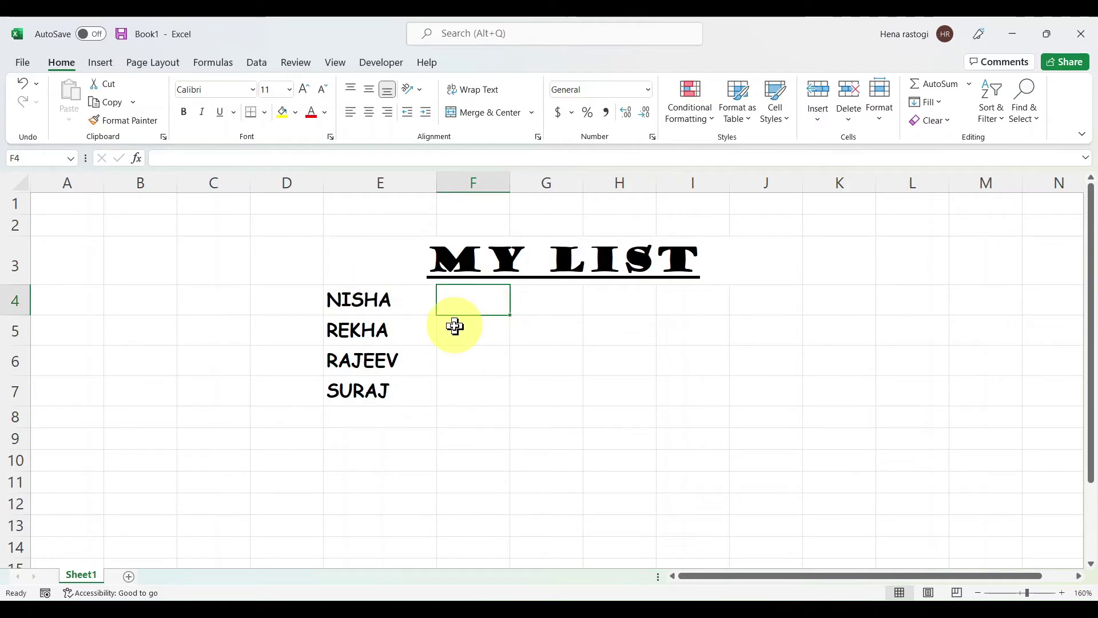
{"action": "type", "text": "1234"}
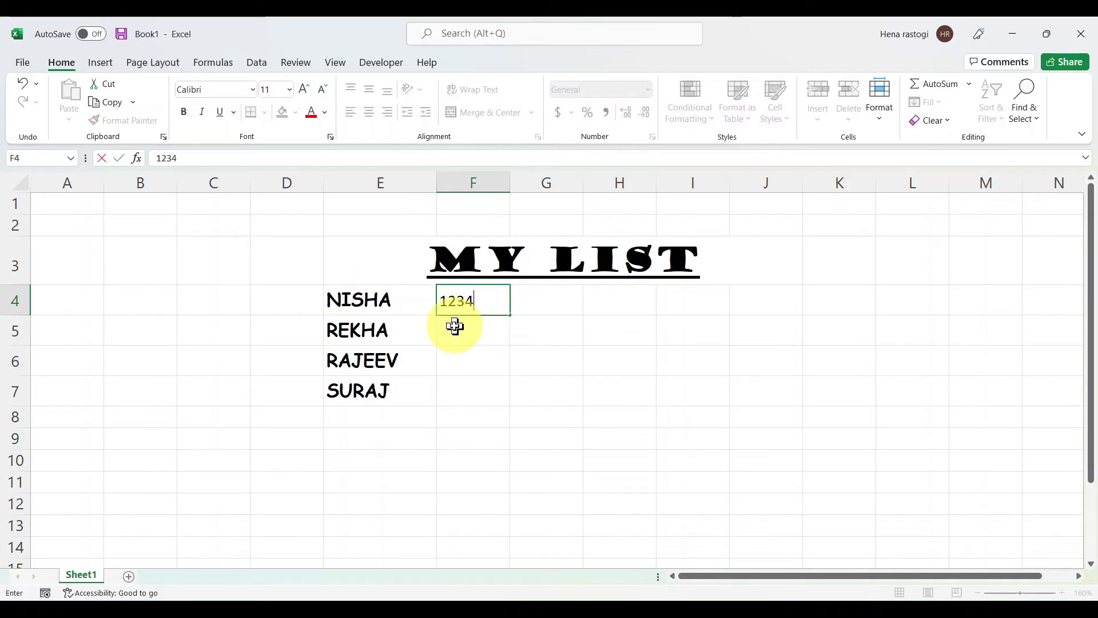
{"action": "key", "text": "Return"}
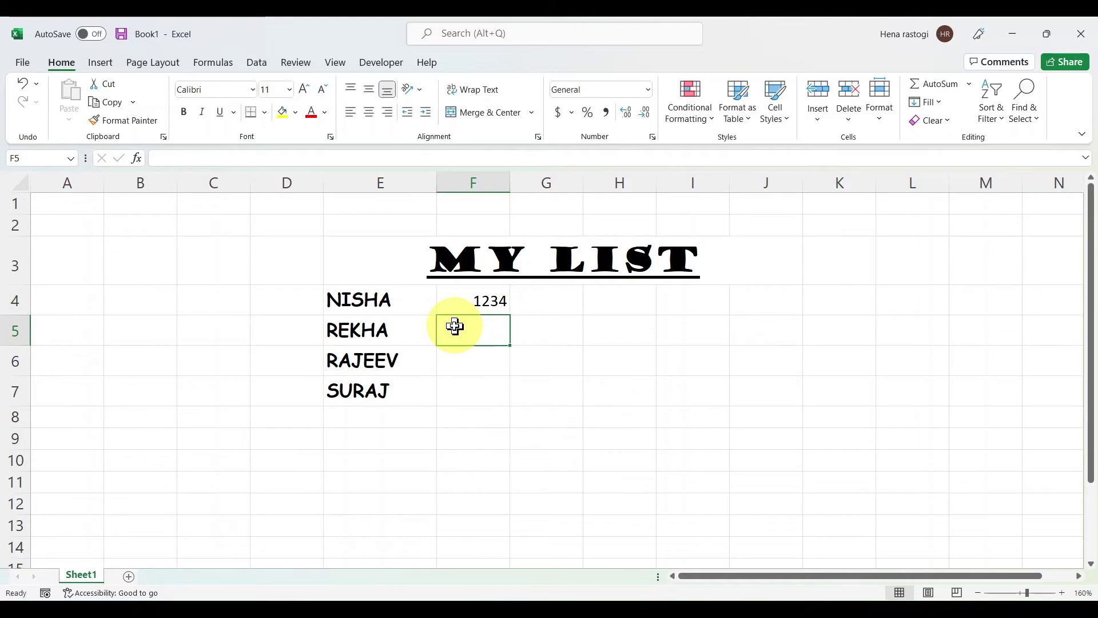
{"action": "type", "text": "5673"}
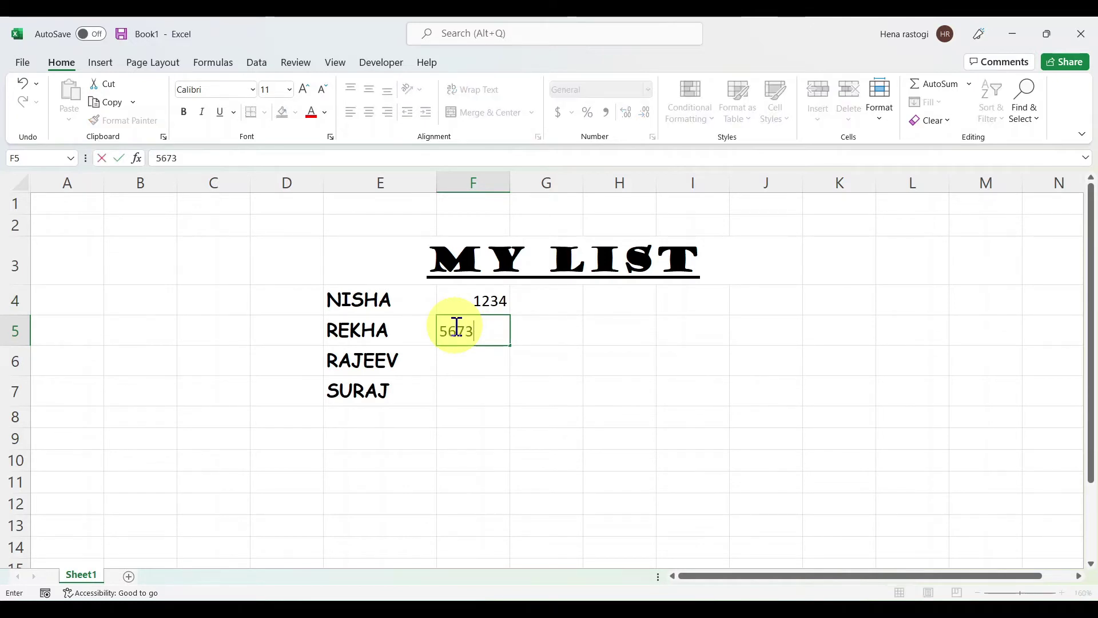
{"action": "key", "text": "Return"}
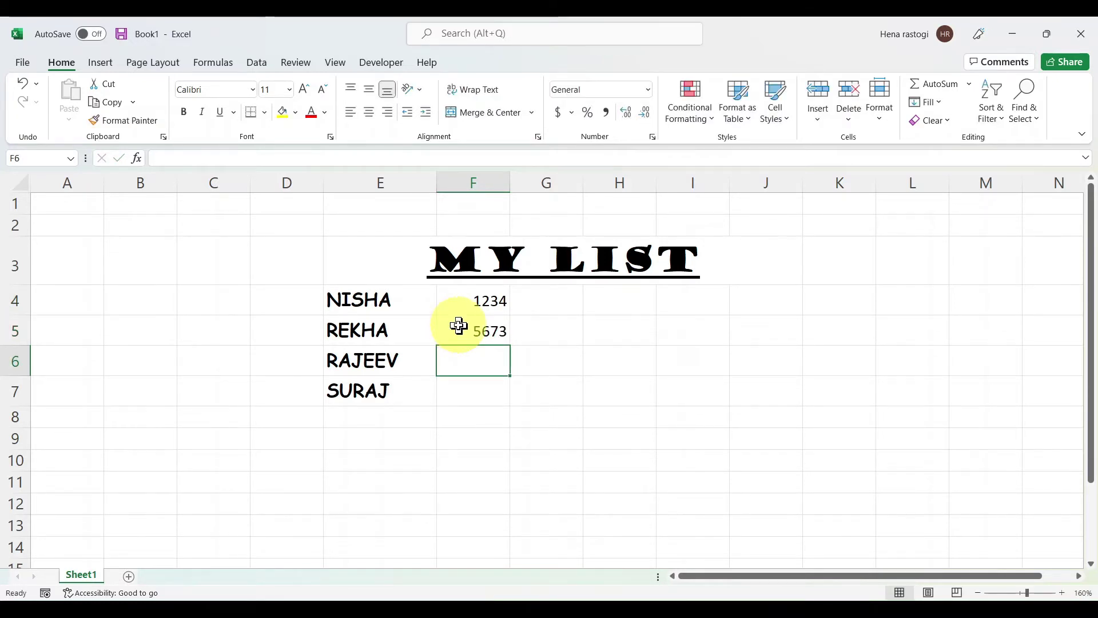
{"action": "type", "text": "34"}
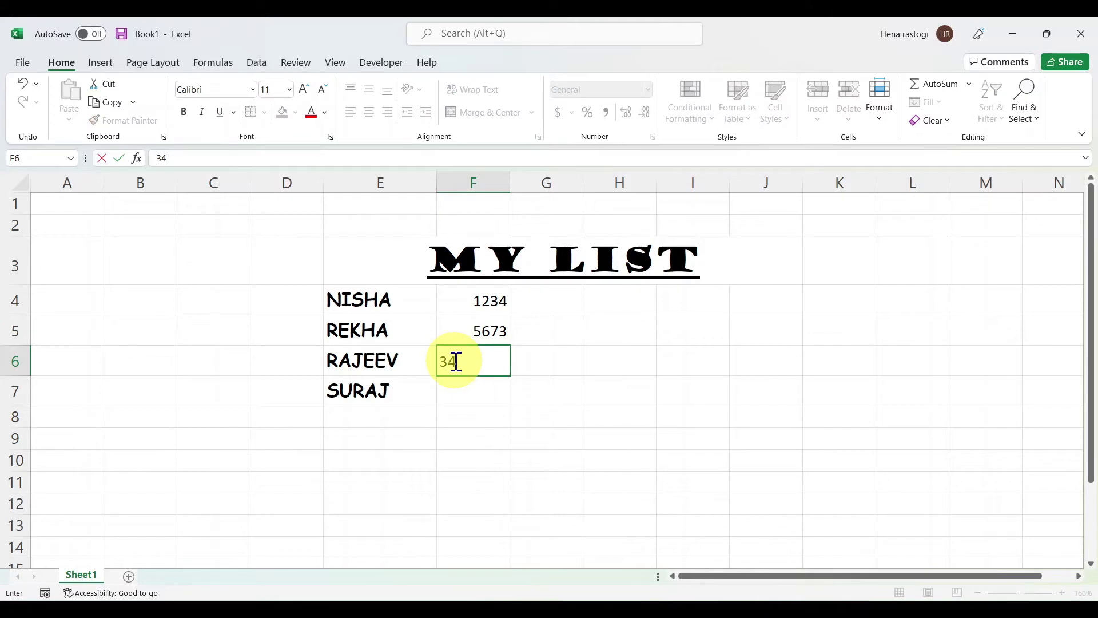
{"action": "key", "text": "Return"}
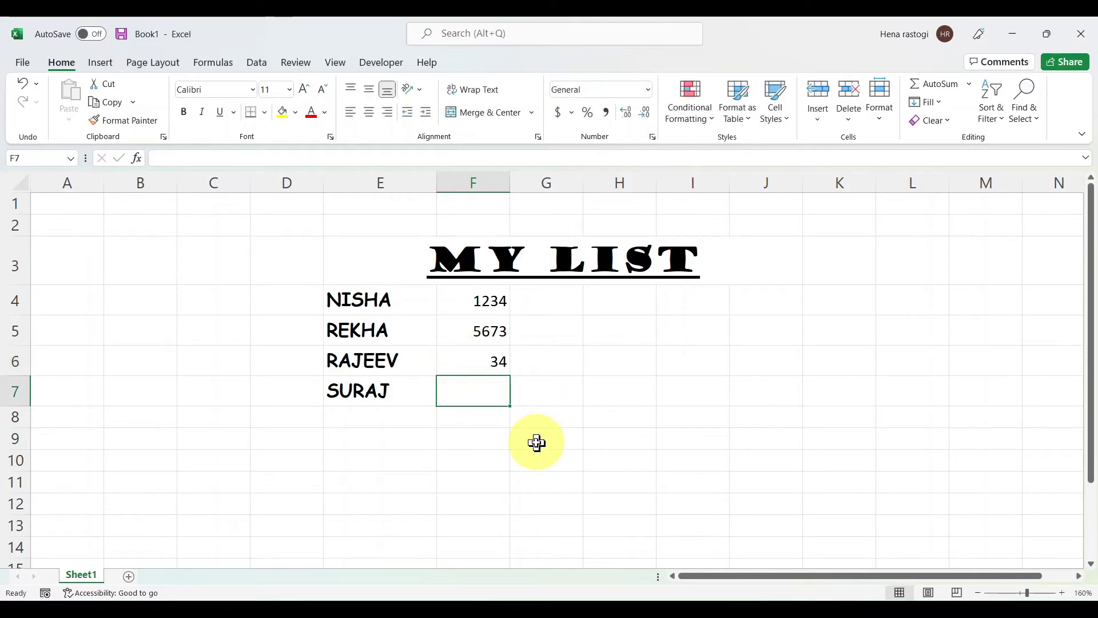
{"action": "type", "text": "27"}
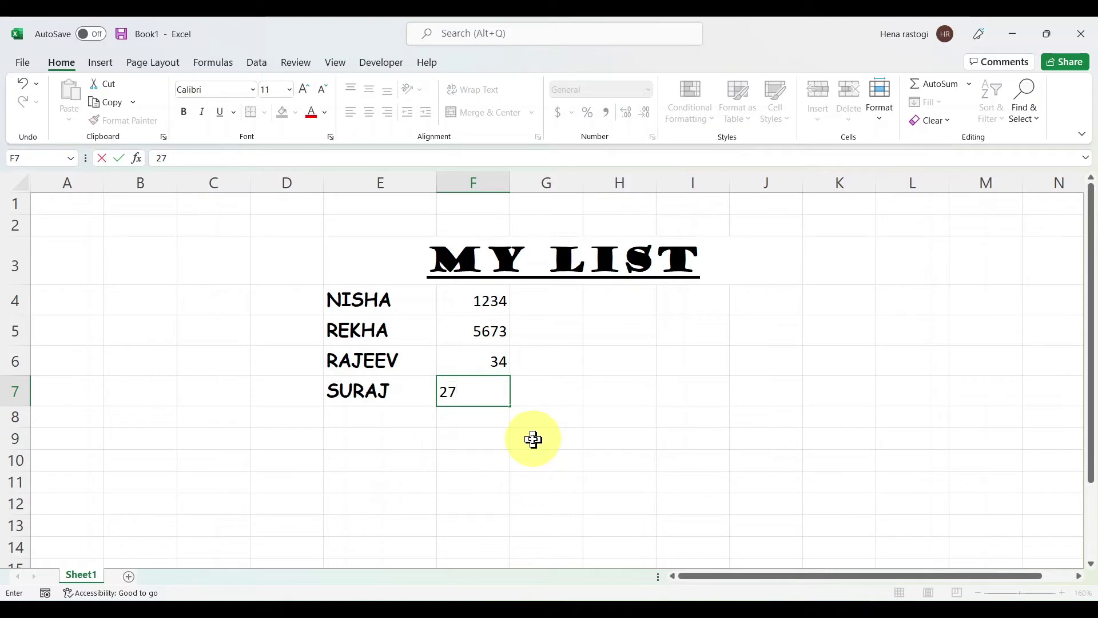
{"action": "key", "text": "Return"}
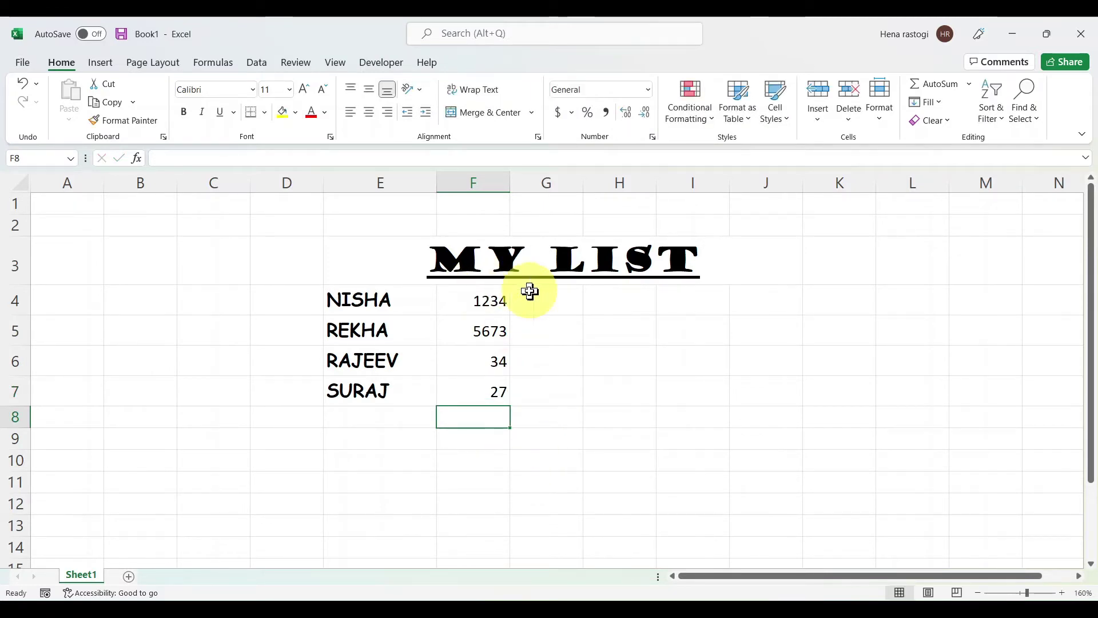
Enter the subjects HINDI, ENGLISH, MATHS and SCIENCE across cells G4 to J4.
{"action": "left_click", "coordinate": [522, 318]}
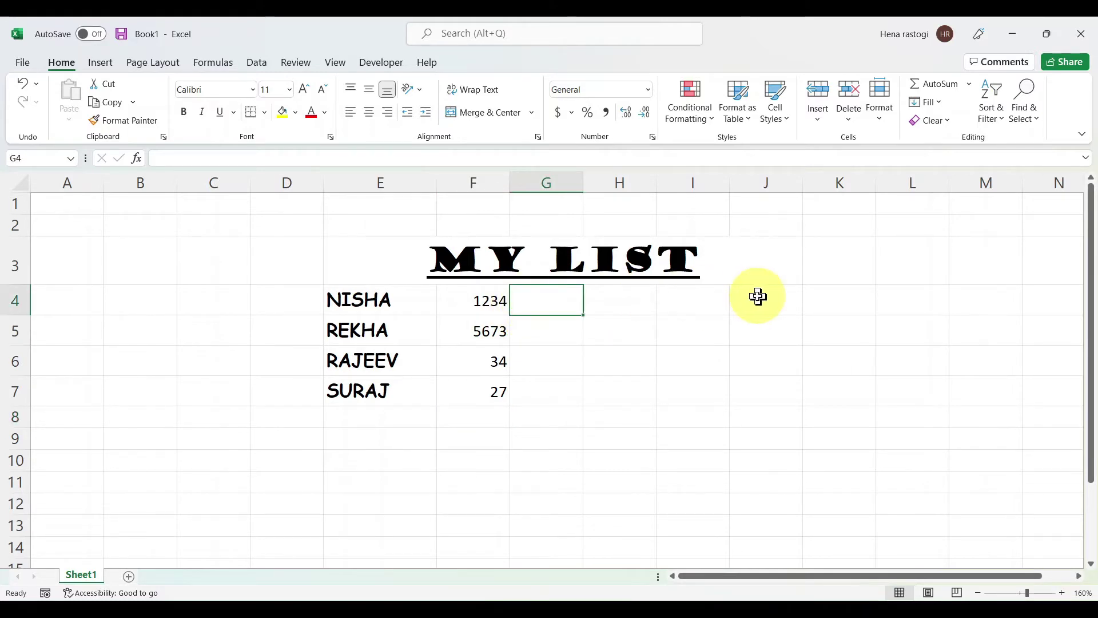
{"action": "type", "text": "HINDI"}
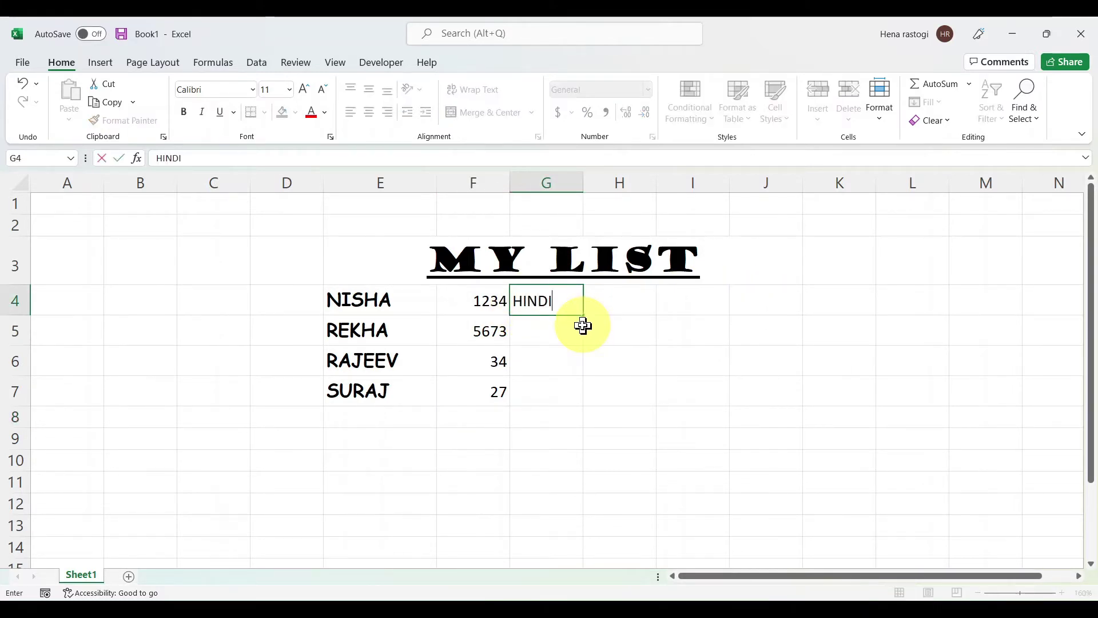
{"action": "key", "text": "Tab"}
{"action": "type", "text": "EN"}
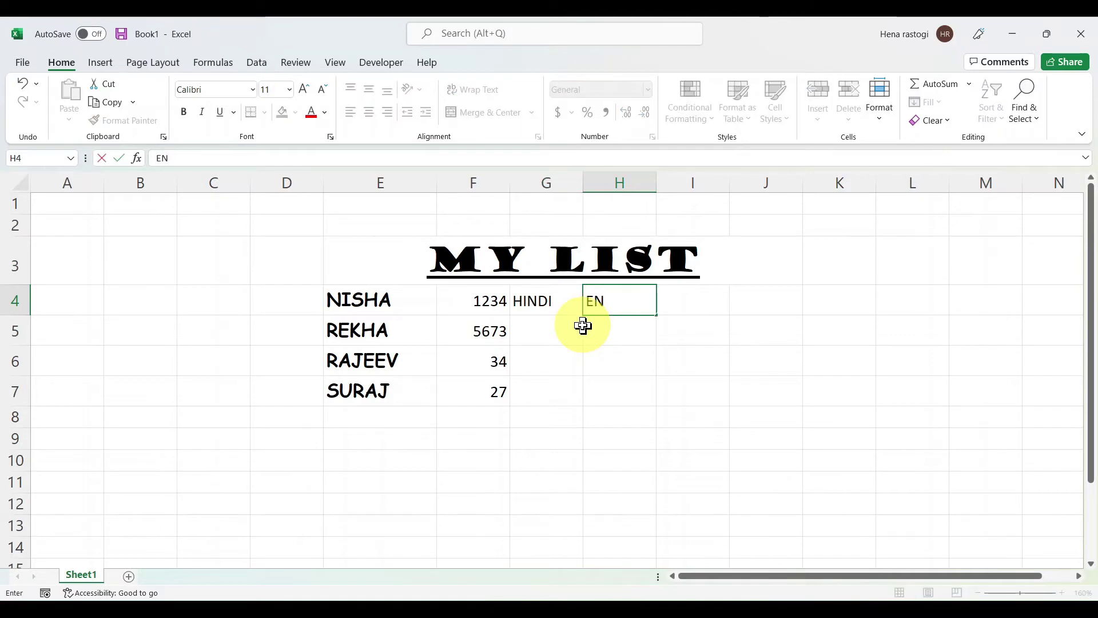
{"action": "type", "text": "GLISH"}
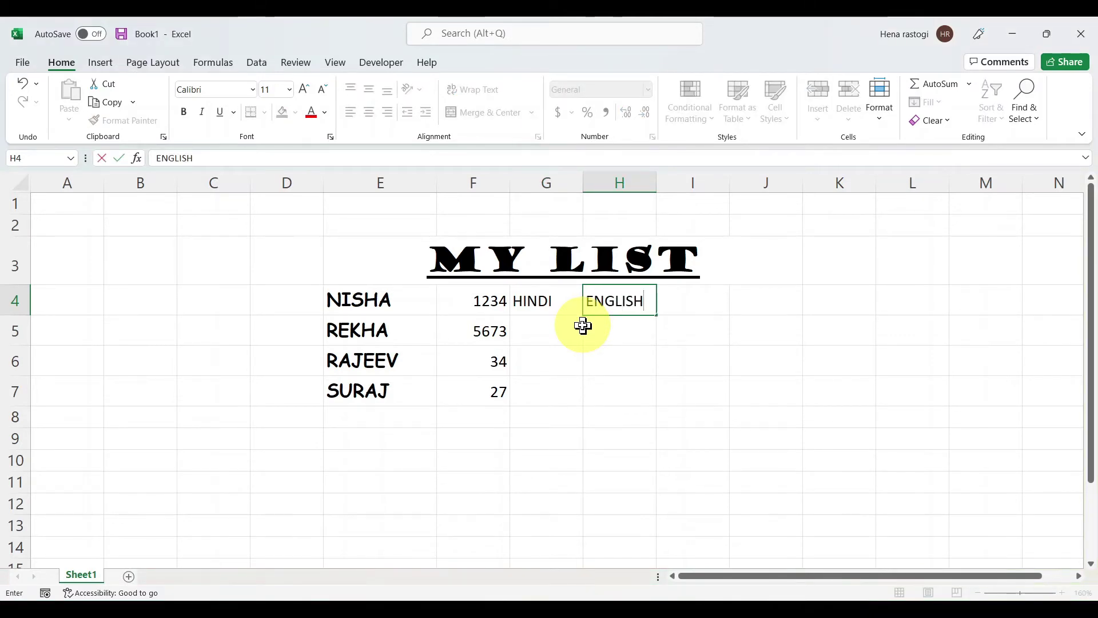
{"action": "key", "text": "Tab"}
{"action": "type", "text": "MATHS"}
{"action": "key", "text": "Return"}
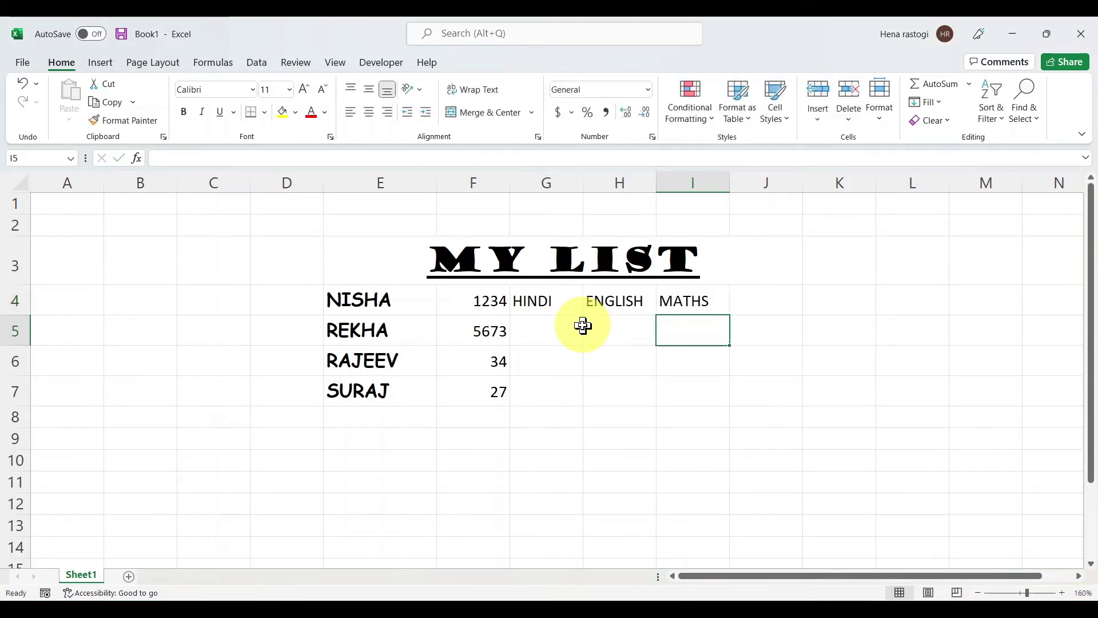
{"action": "key", "text": "Up"}
{"action": "key", "text": "Right"}
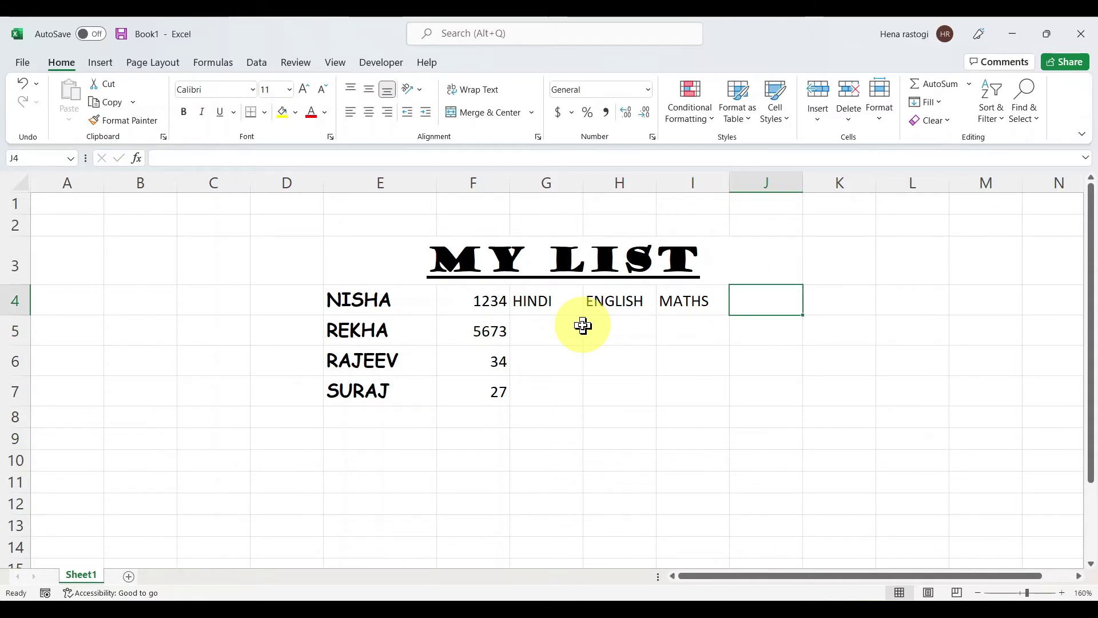
{"action": "type", "text": "SCIENCE"}
{"action": "key", "text": "Return"}
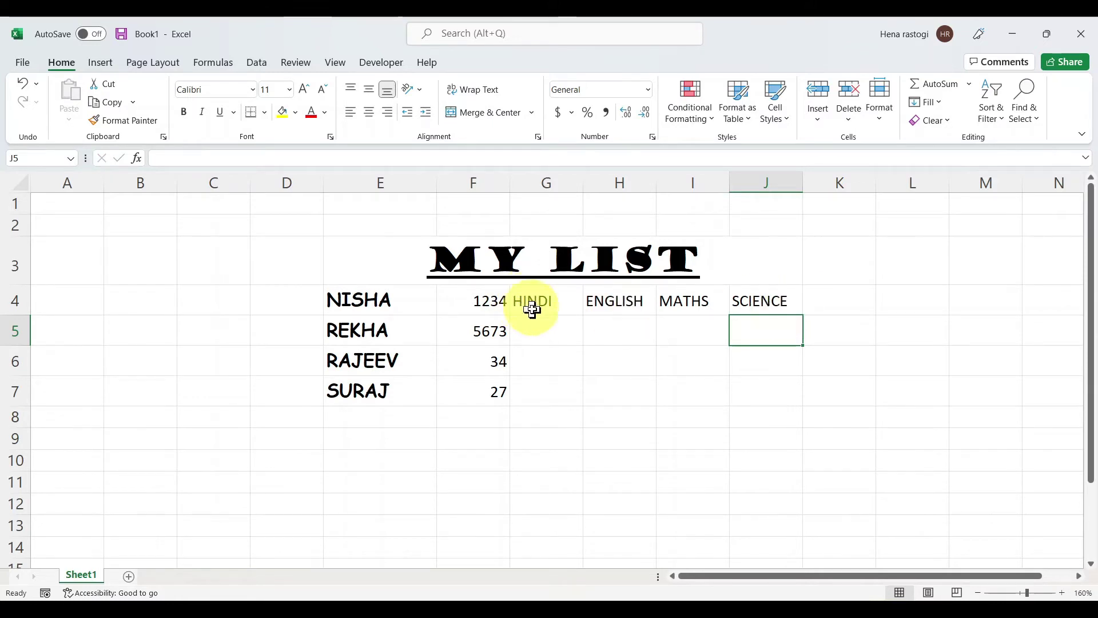
Copy the four subjects in G4 to J4 into rows 5 to 7 beneath them.
{"action": "left_click_drag", "start_coordinate": [532, 299], "coordinate": [755, 296]}
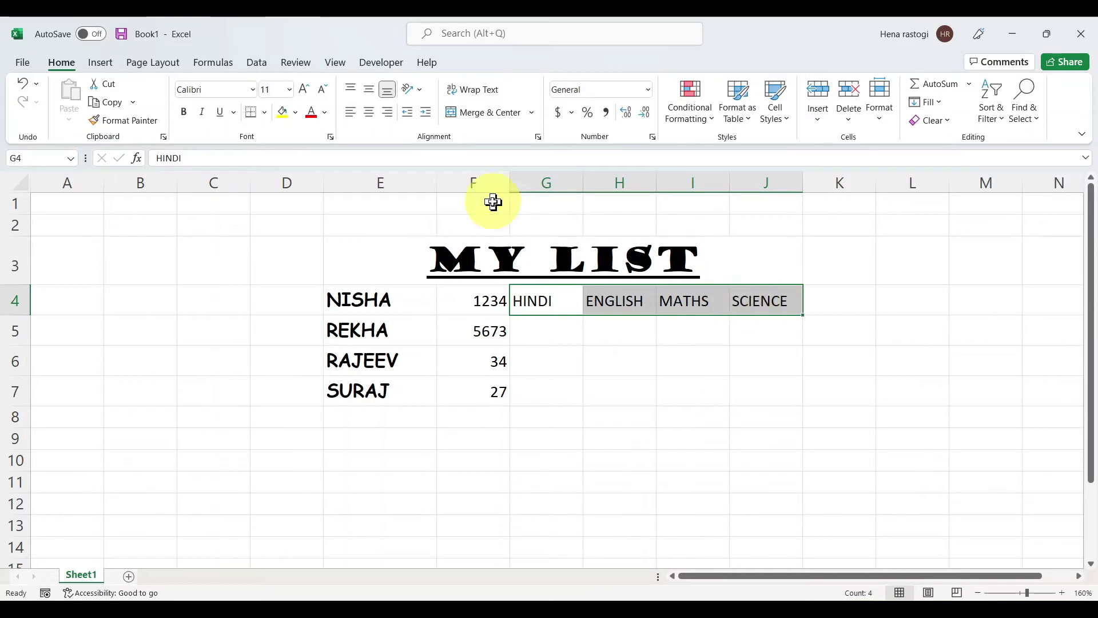
{"action": "left_click", "coordinate": [120, 104]}
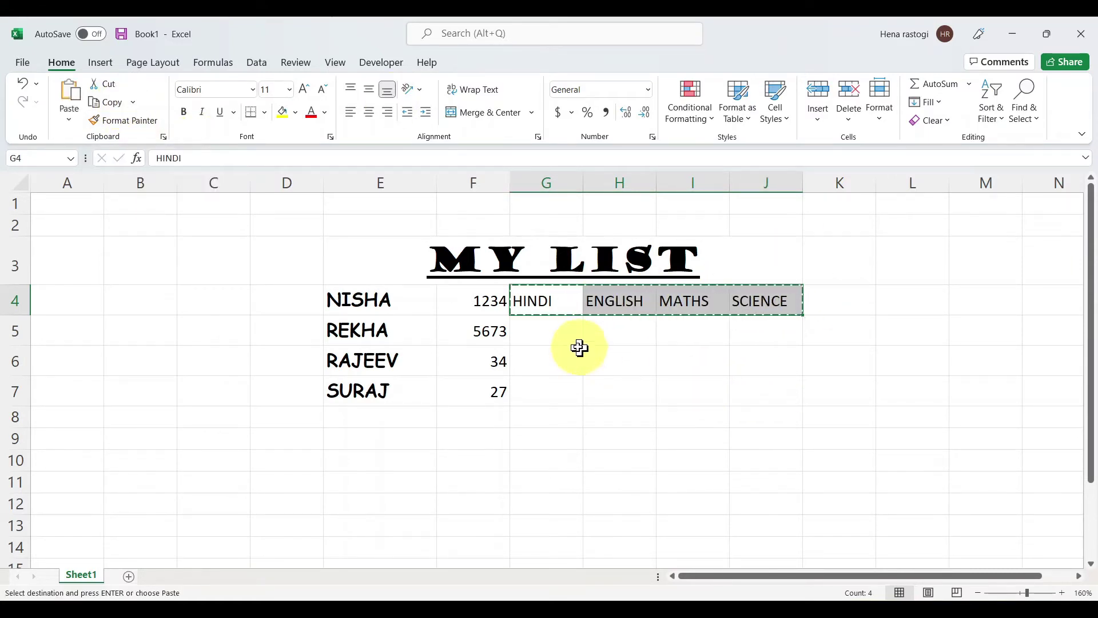
{"action": "left_click_drag", "start_coordinate": [564, 335], "coordinate": [538, 389]}
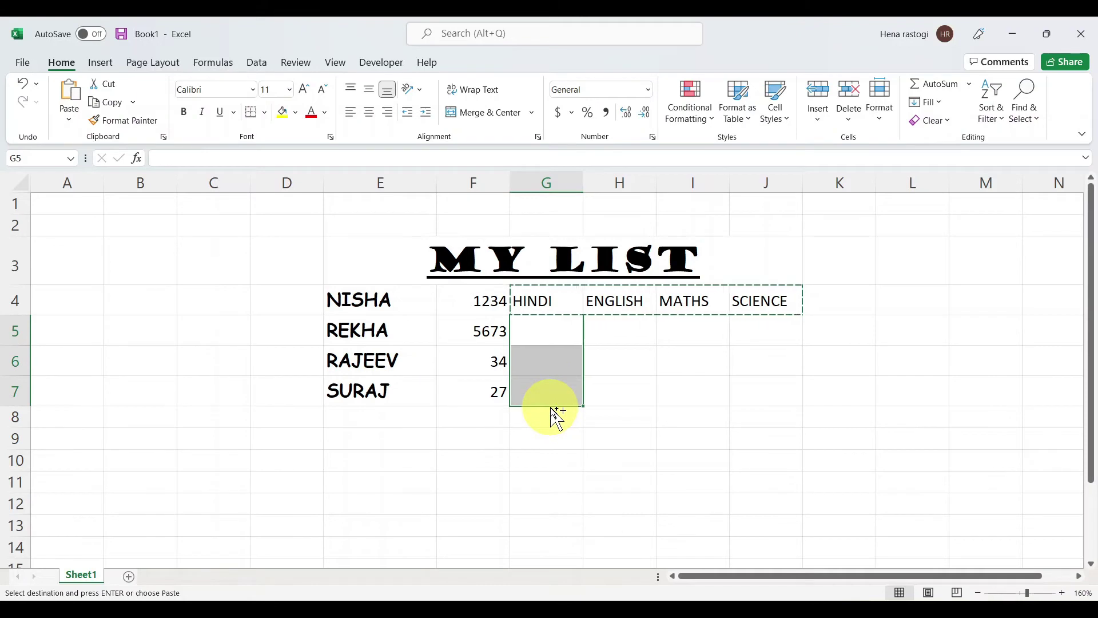
{"action": "key", "text": "ctrl+v"}
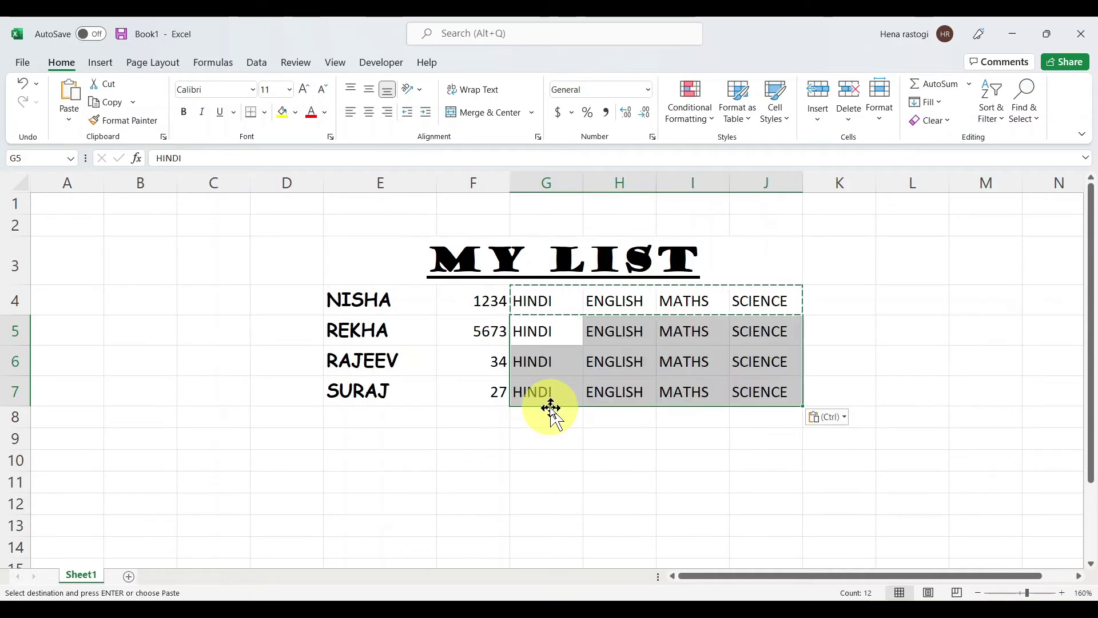
{"action": "left_click", "coordinate": [608, 416]}
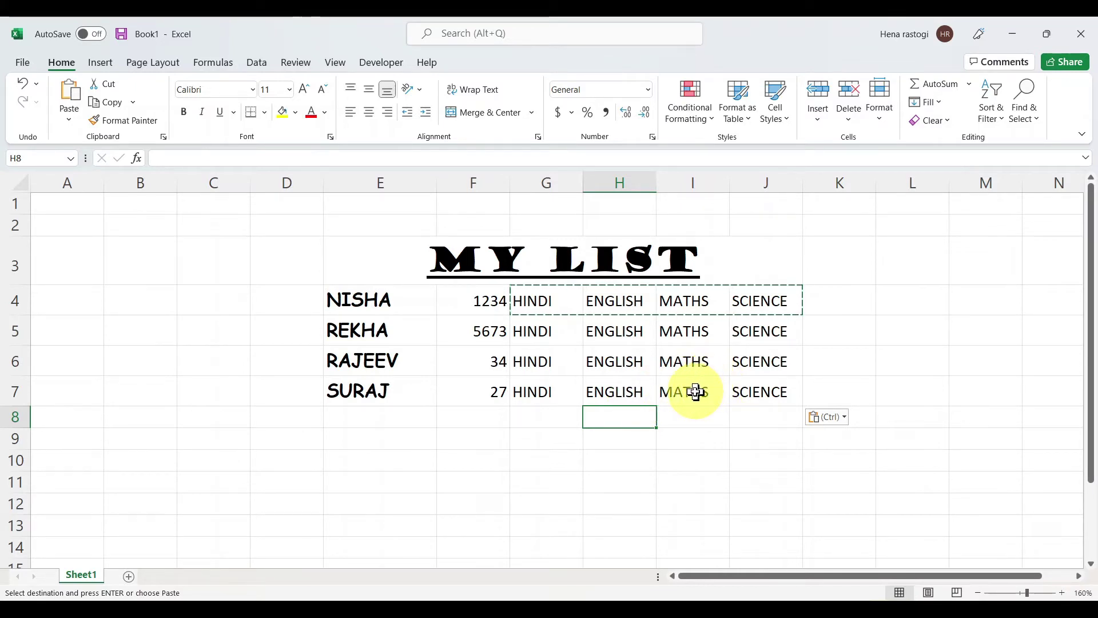
{"action": "key", "text": "Escape"}
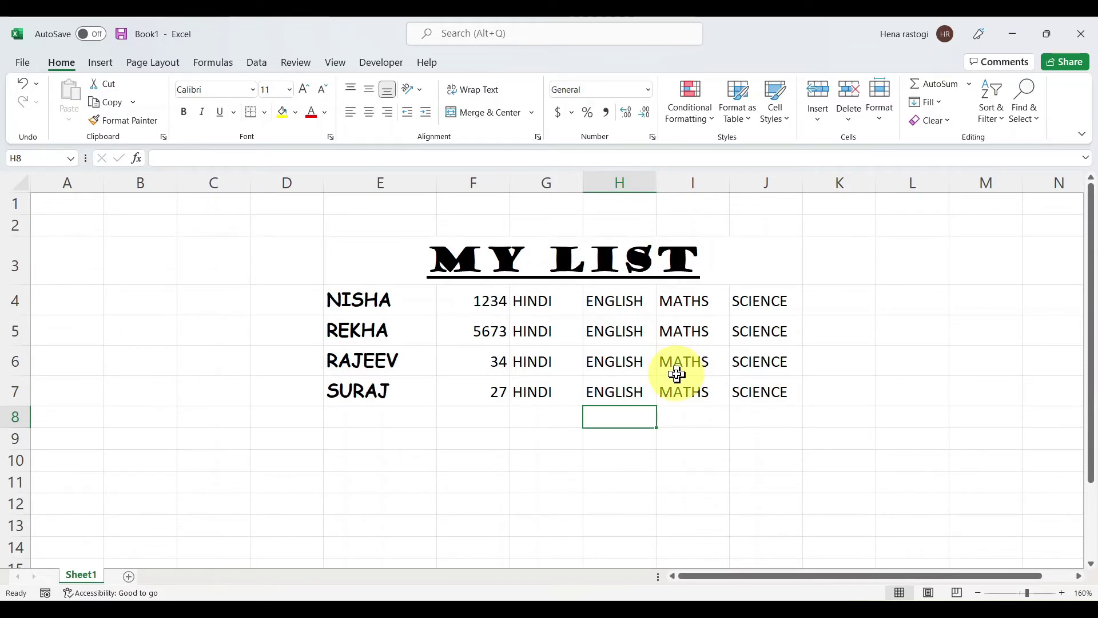
Check the print preview of the list and return to the worksheet.
{"action": "left_click", "coordinate": [22, 63]}
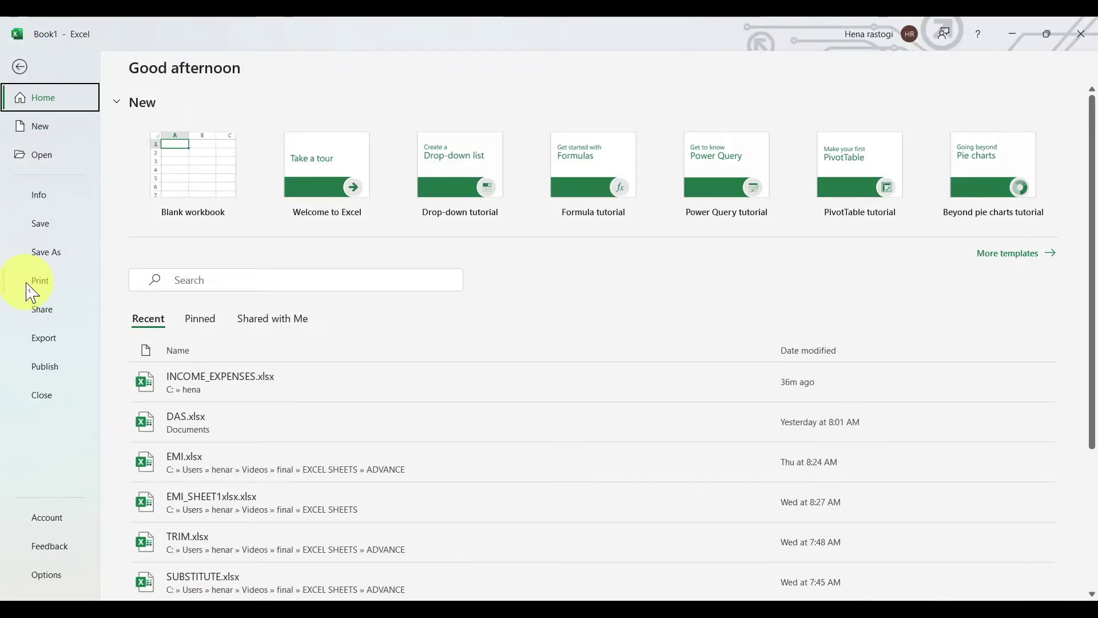
{"action": "left_click", "coordinate": [27, 285]}
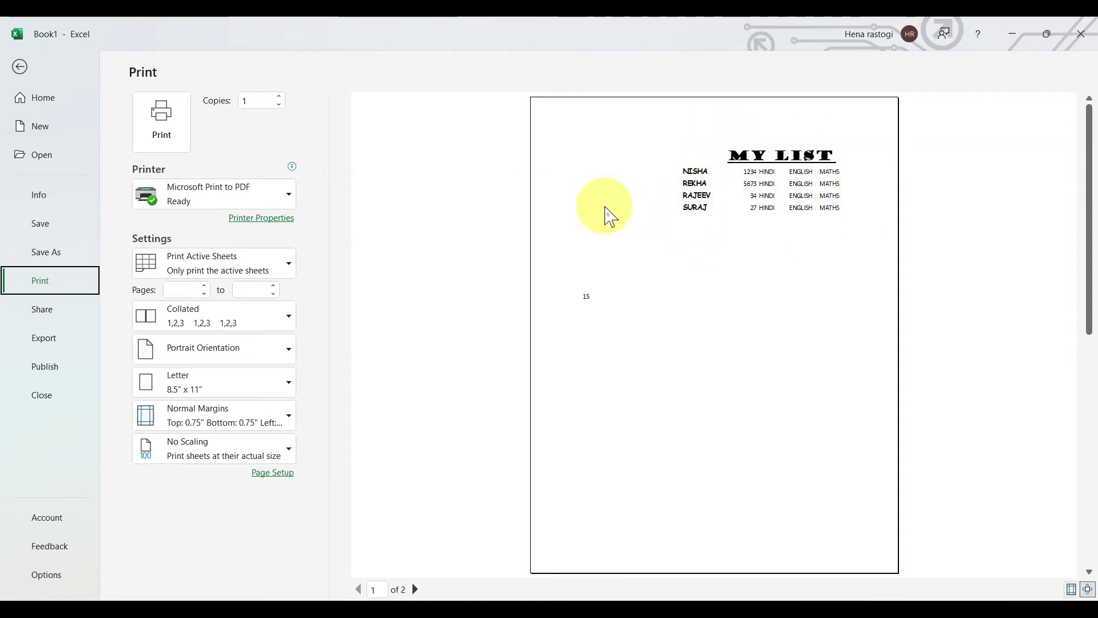
{"action": "left_click", "coordinate": [19, 67]}
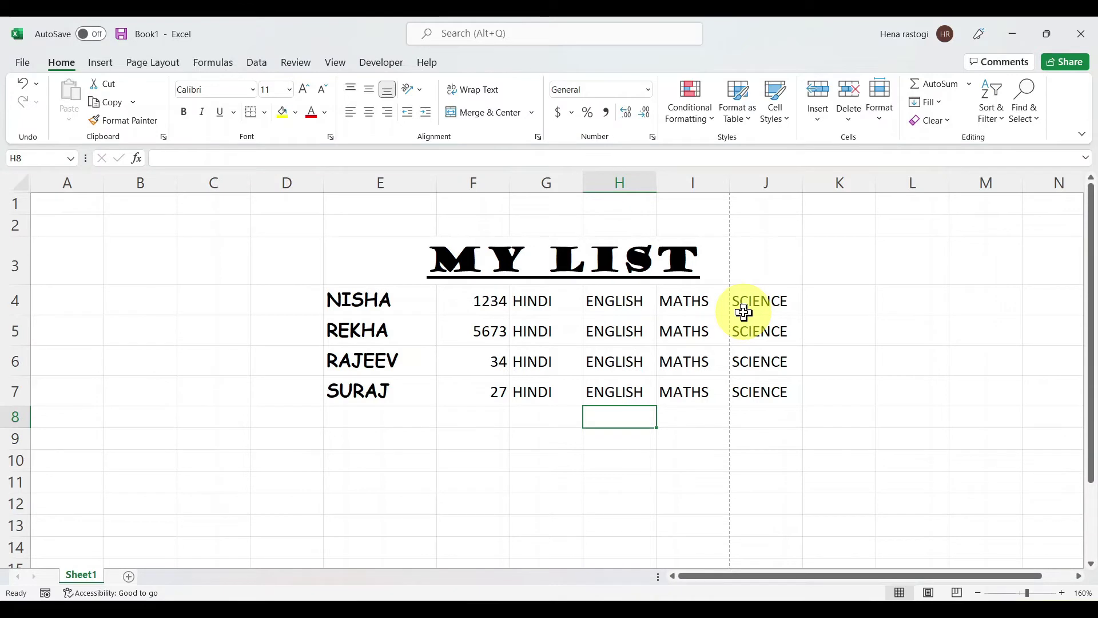
Delete the empty columns A to C so the list moves toward the sheet's left edge.
{"action": "left_click", "coordinate": [343, 260]}
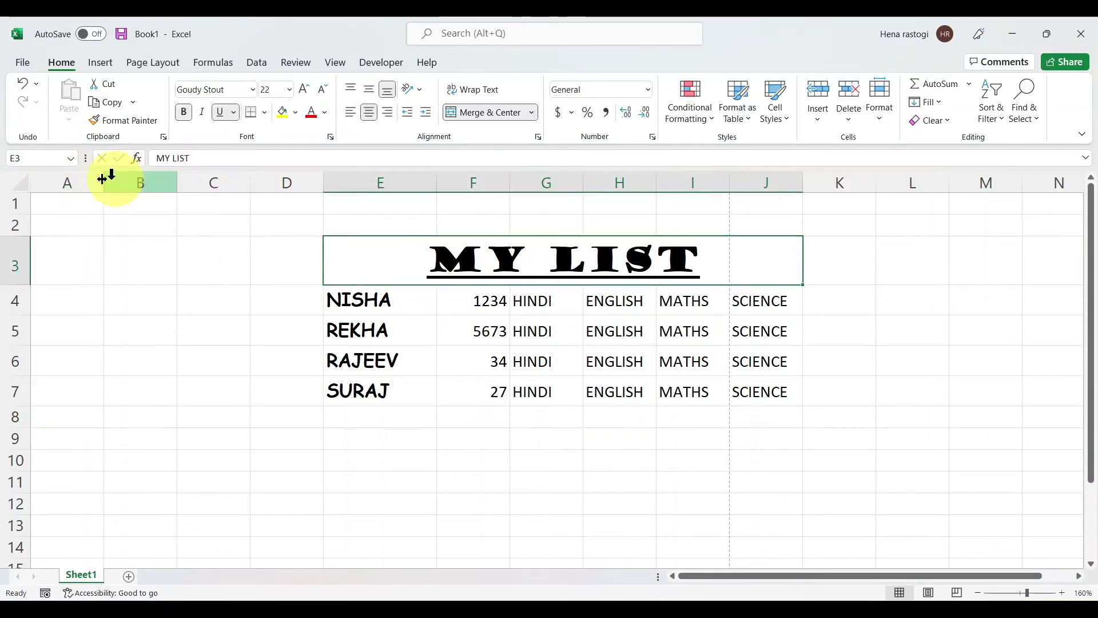
{"action": "left_click_drag", "start_coordinate": [83, 182], "coordinate": [216, 182]}
{"action": "right_click", "coordinate": [215, 182]}
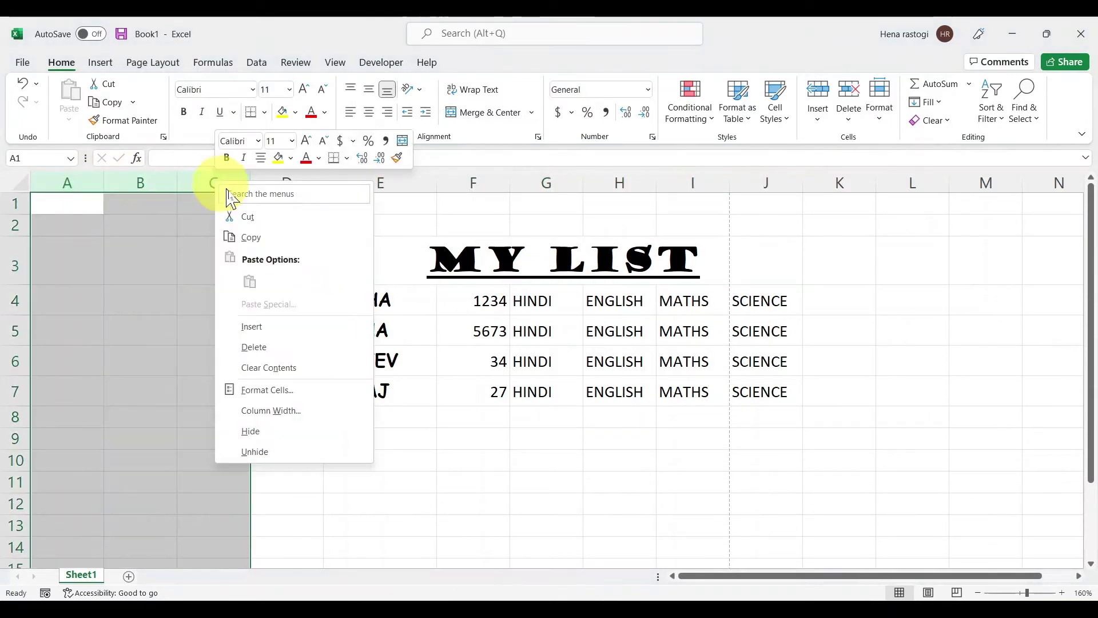
{"action": "left_click", "coordinate": [255, 347]}
{"action": "left_click", "coordinate": [191, 331]}
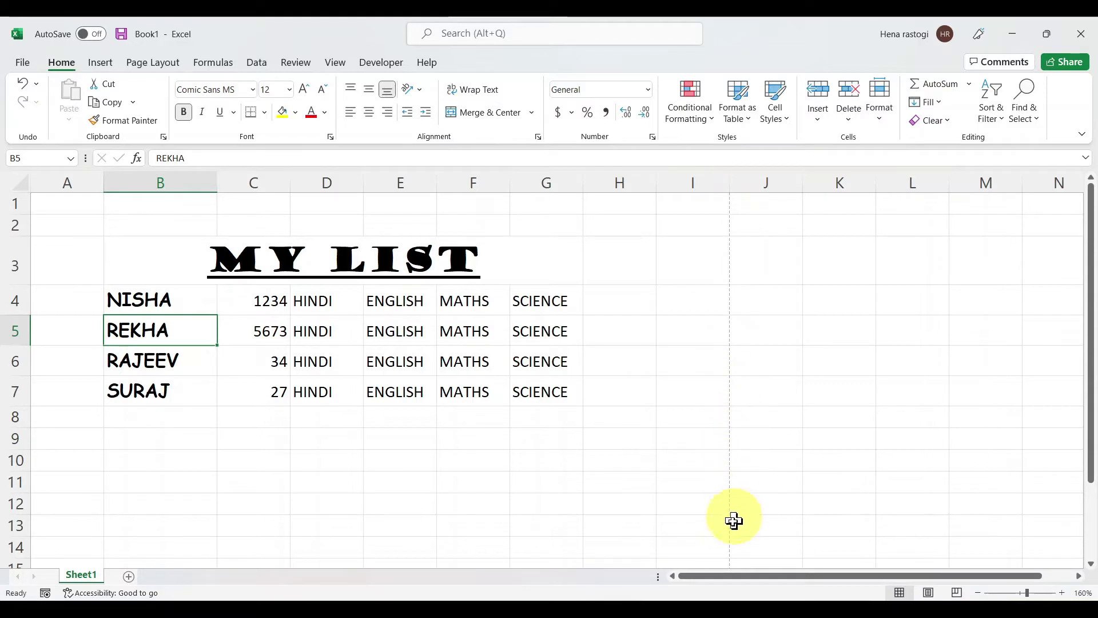
Widen the four subject columns D to G together to an equal width.
{"action": "left_click", "coordinate": [220, 240]}
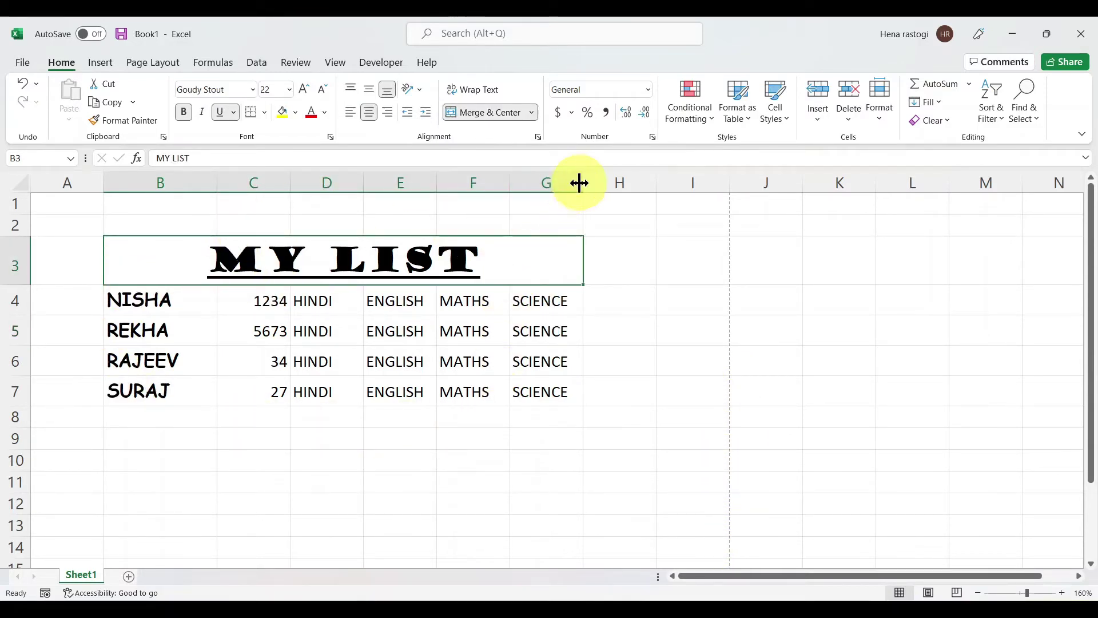
{"action": "left_click_drag", "start_coordinate": [297, 184], "coordinate": [597, 183]}
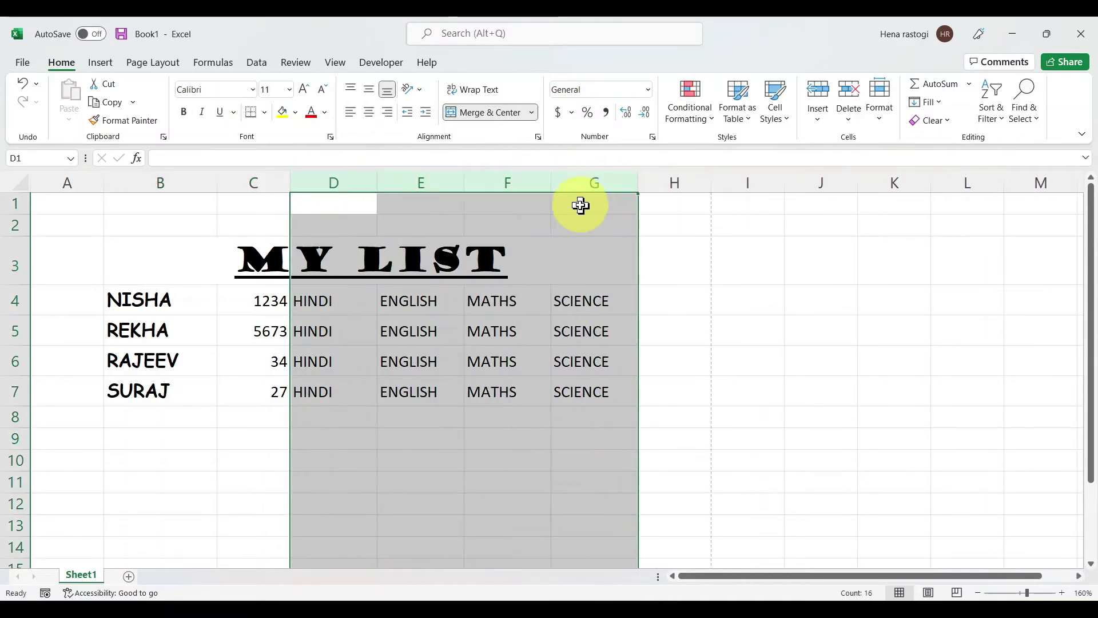
{"action": "left_click", "coordinate": [410, 310]}
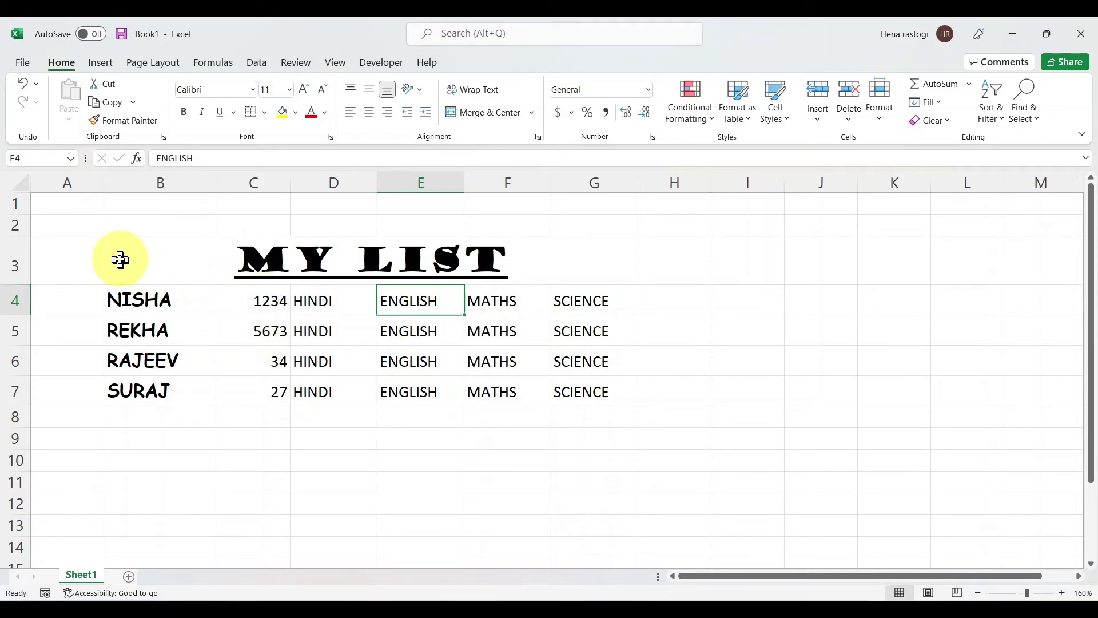
Apply All Borders to the MY LIST title and the data rows in B3 to G7.
{"action": "left_click_drag", "start_coordinate": [143, 260], "coordinate": [196, 388]}
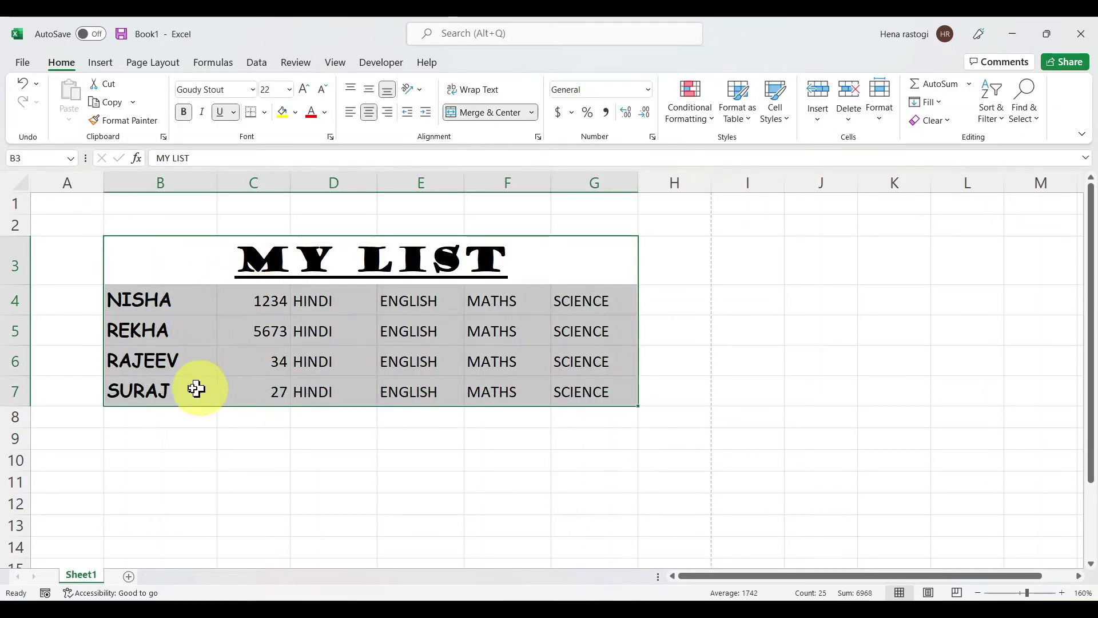
{"action": "left_click", "coordinate": [265, 112]}
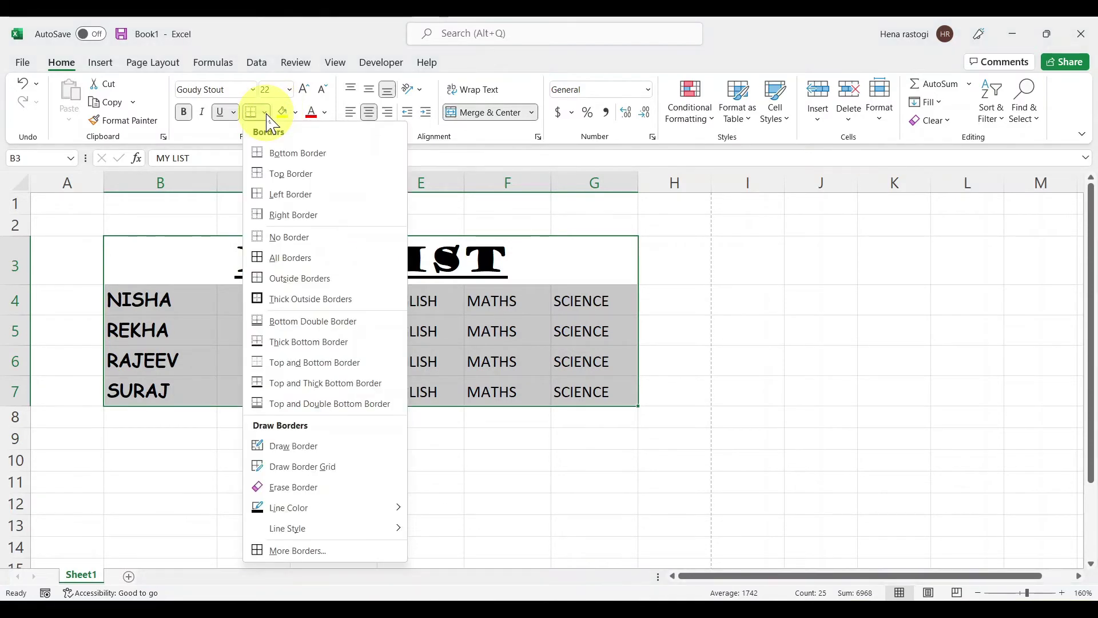
{"action": "left_click", "coordinate": [320, 258]}
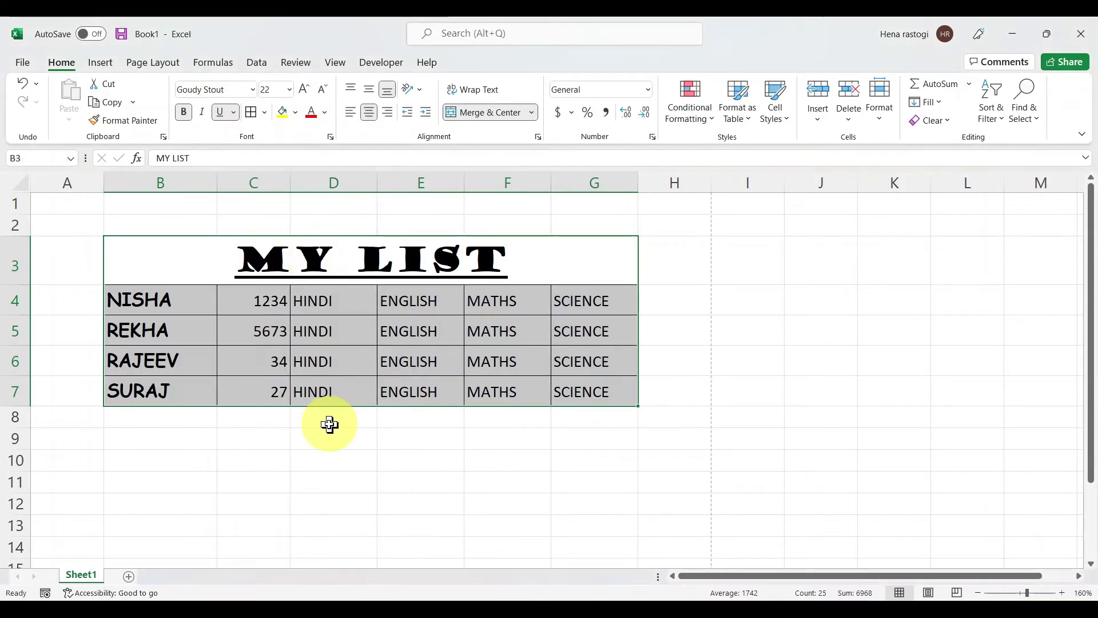
{"action": "left_click", "coordinate": [330, 424]}
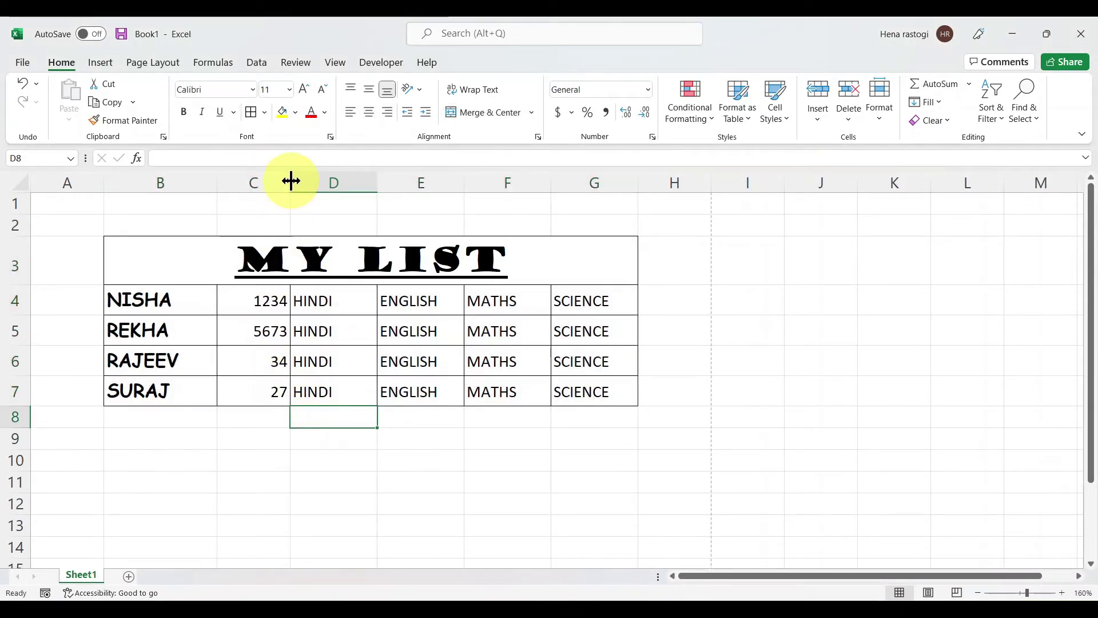
Narrow column C to fit its numbers closely and slightly widen the HINDI column D.
{"action": "mouse_move", "coordinate": [290, 183]}
{"action": "left_mouse_down"}
{"action": "mouse_move", "coordinate": [250, 189]}
{"action": "mouse_move", "coordinate": [286, 178]}
{"action": "left_mouse_up"}
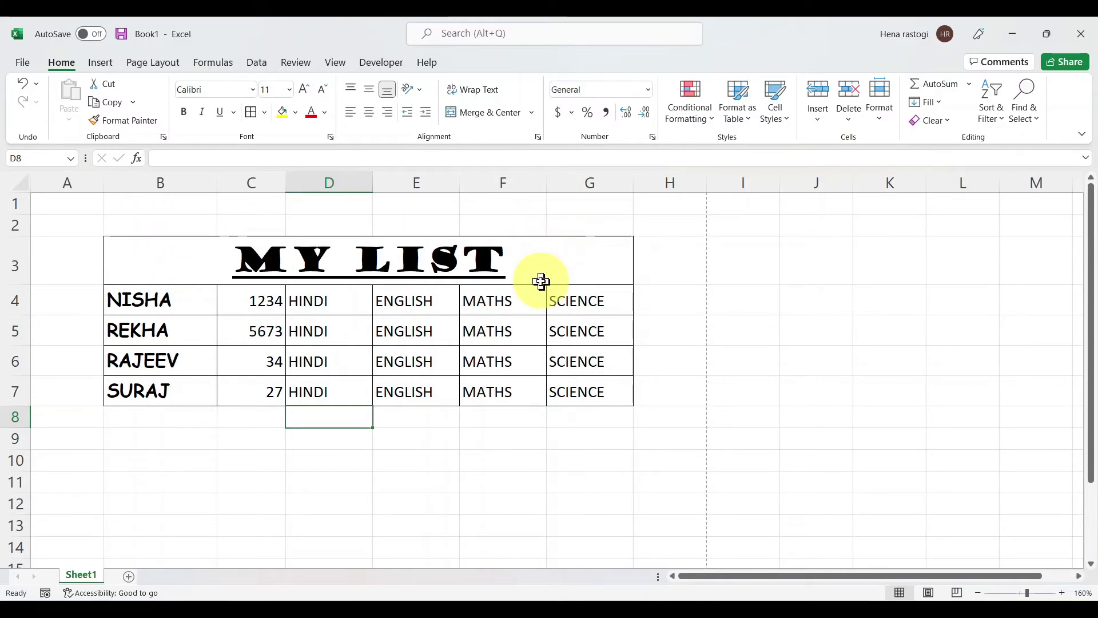
{"action": "left_click", "coordinate": [224, 436]}
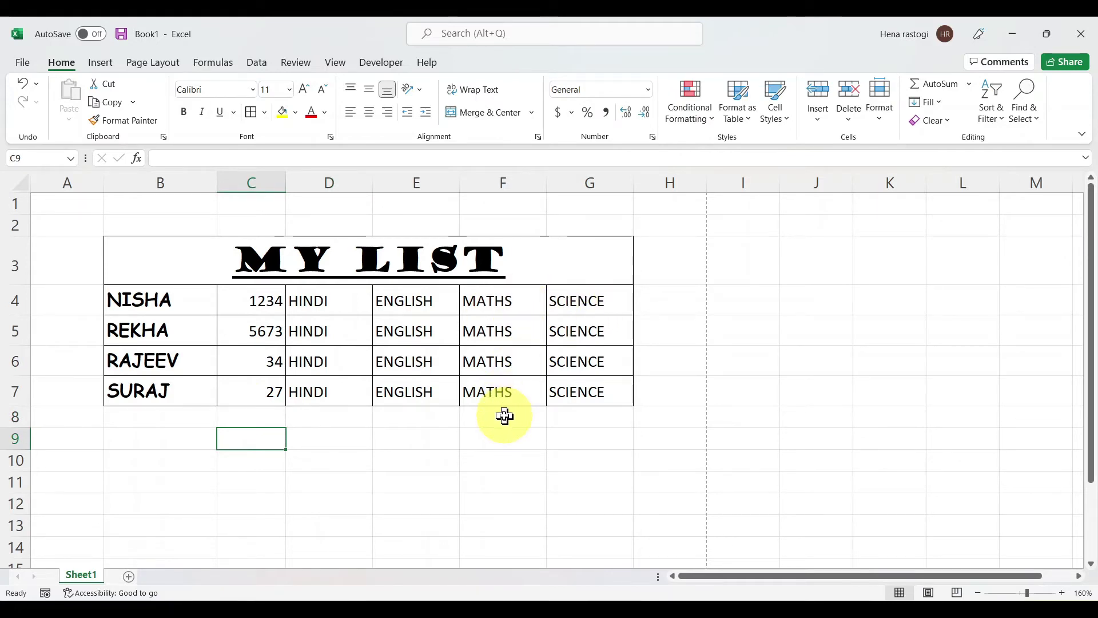
{"action": "left_click_drag", "start_coordinate": [285, 181], "coordinate": [257, 188]}
{"action": "left_click_drag", "start_coordinate": [357, 187], "coordinate": [357, 189]}
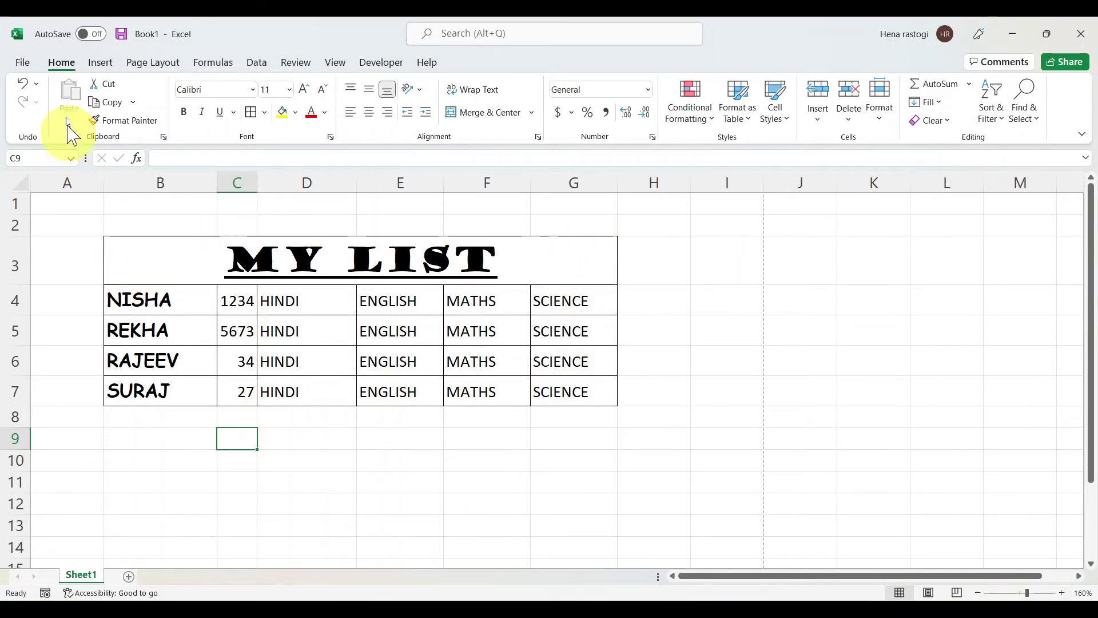
Preview the bordered list as a printed page and go back to the worksheet.
{"action": "left_click", "coordinate": [23, 63]}
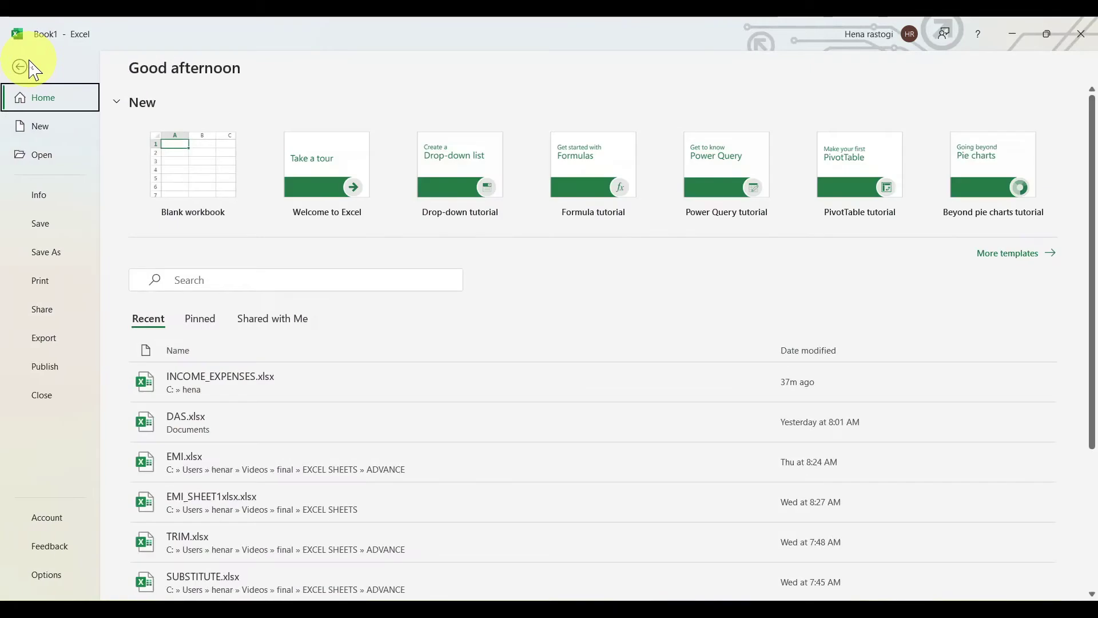
{"action": "left_click", "coordinate": [42, 281]}
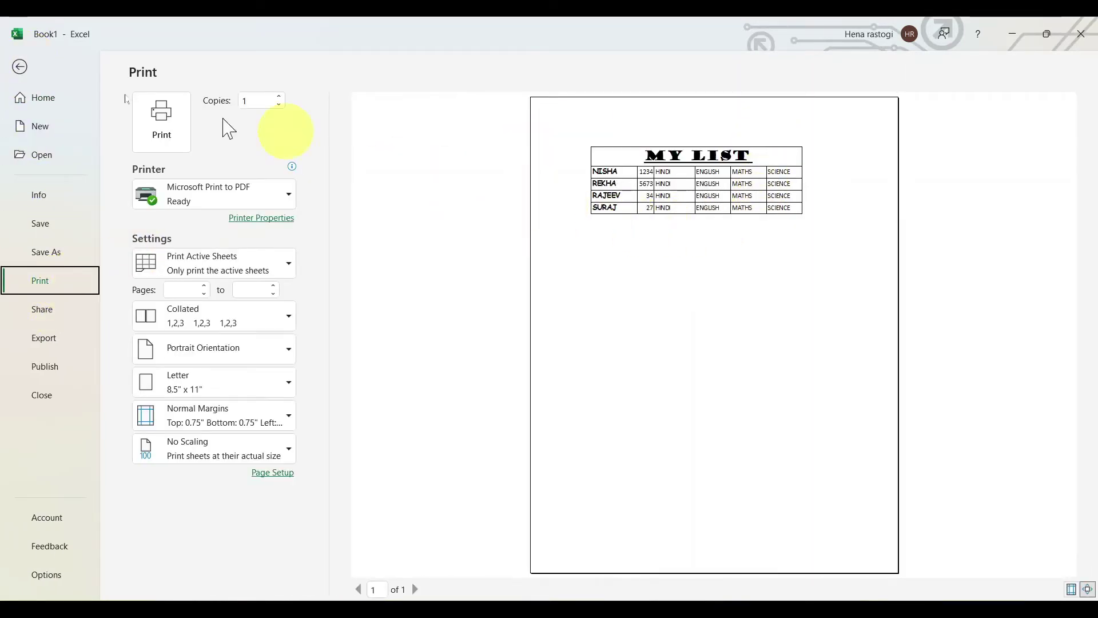
{"action": "left_click", "coordinate": [20, 67]}
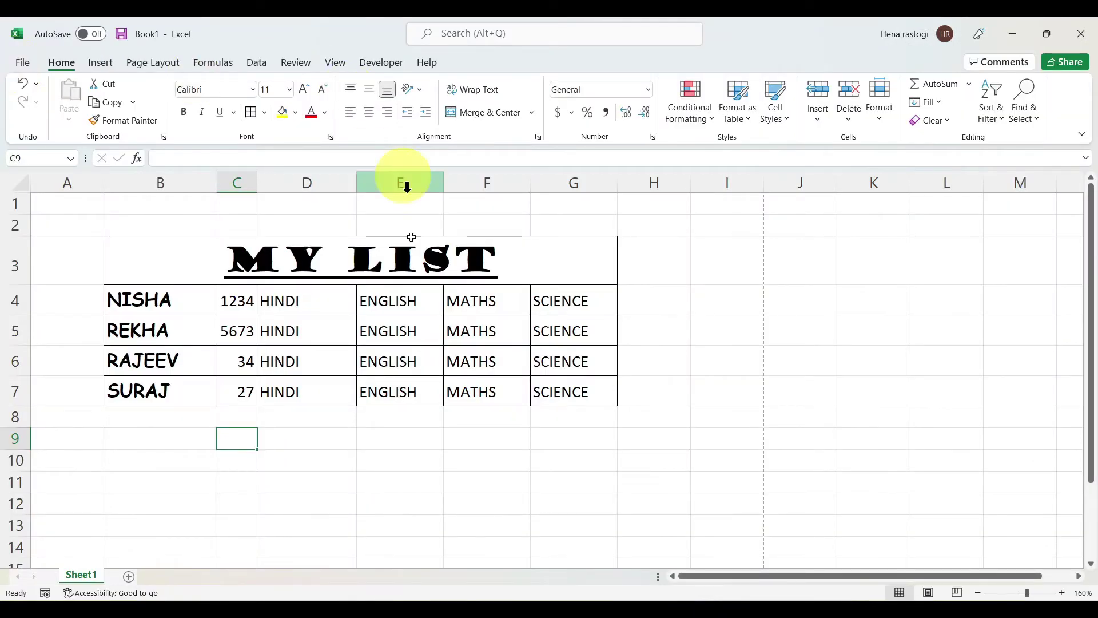
Apply Thick Outside Borders to the merged MY LIST title cell.
{"action": "left_click", "coordinate": [400, 265]}
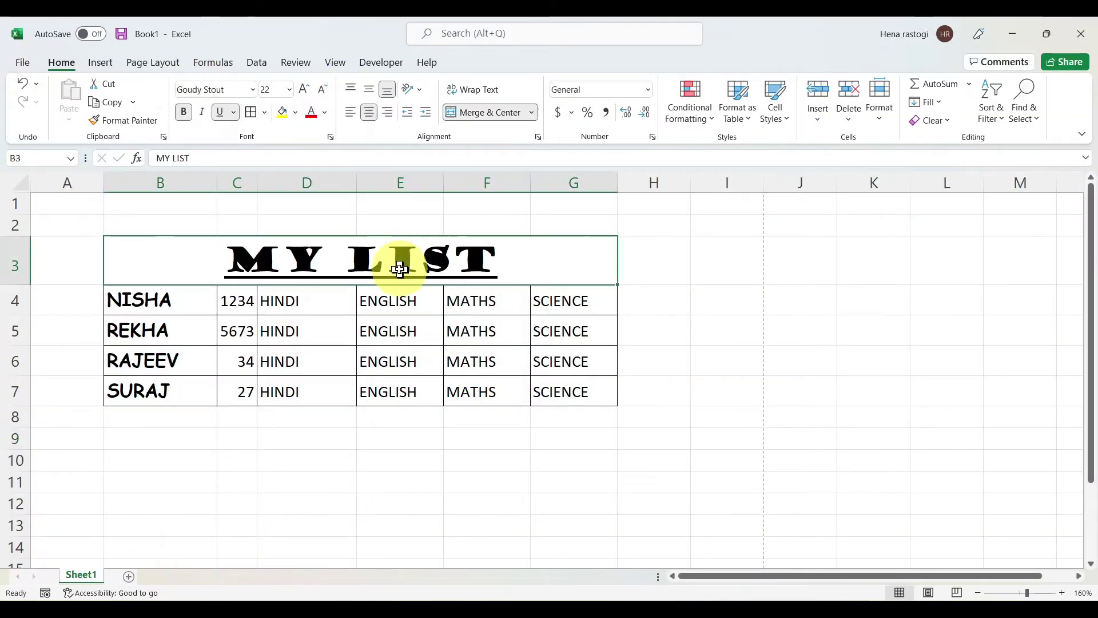
{"action": "left_click", "coordinate": [265, 113]}
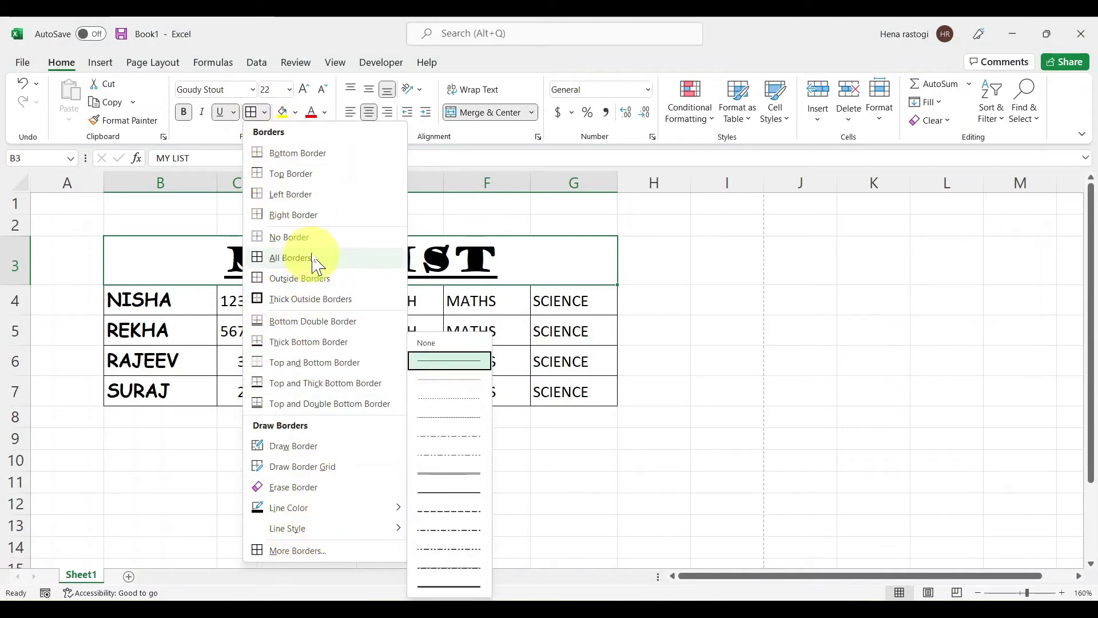
{"action": "left_click", "coordinate": [307, 299]}
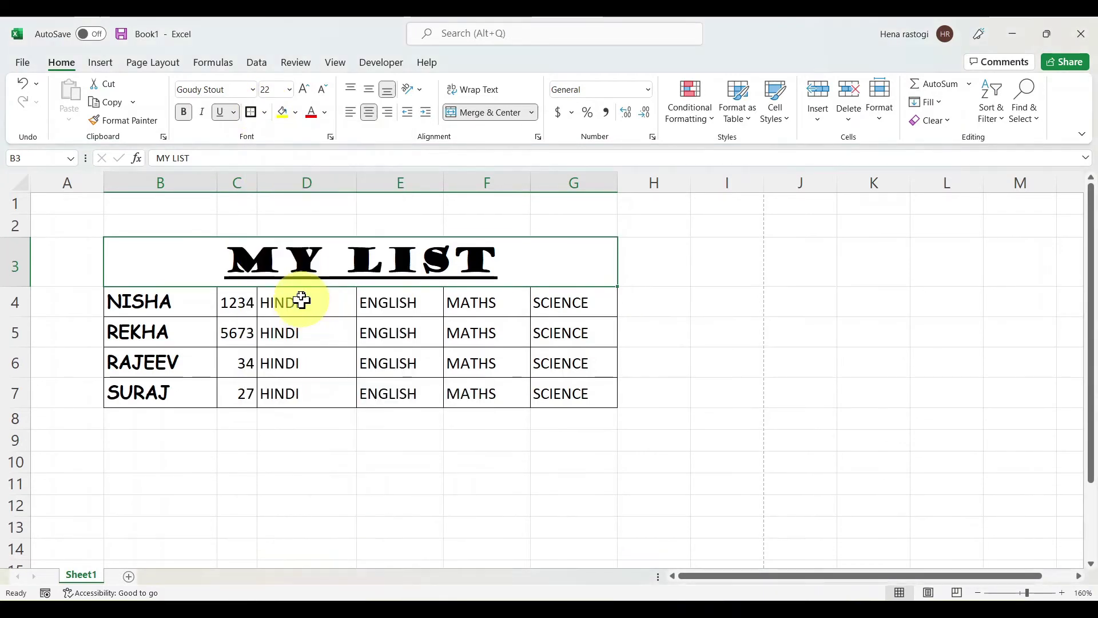
Apply Thick Outside Borders to the data rows in B4 to G7 below the title.
{"action": "left_click", "coordinate": [649, 277]}
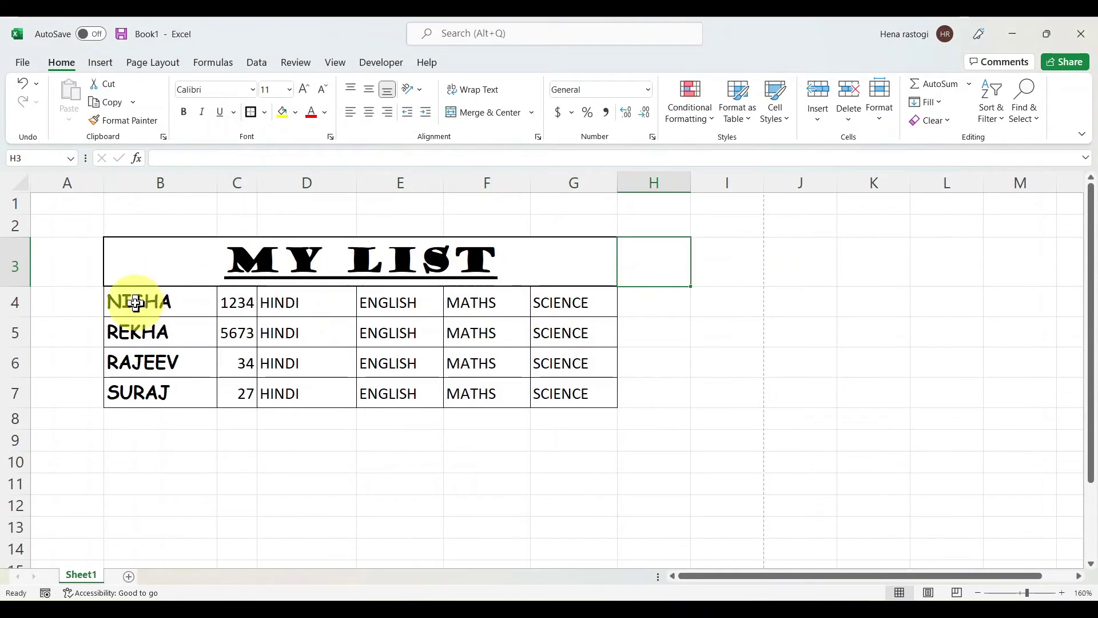
{"action": "left_click_drag", "start_coordinate": [132, 301], "coordinate": [561, 397]}
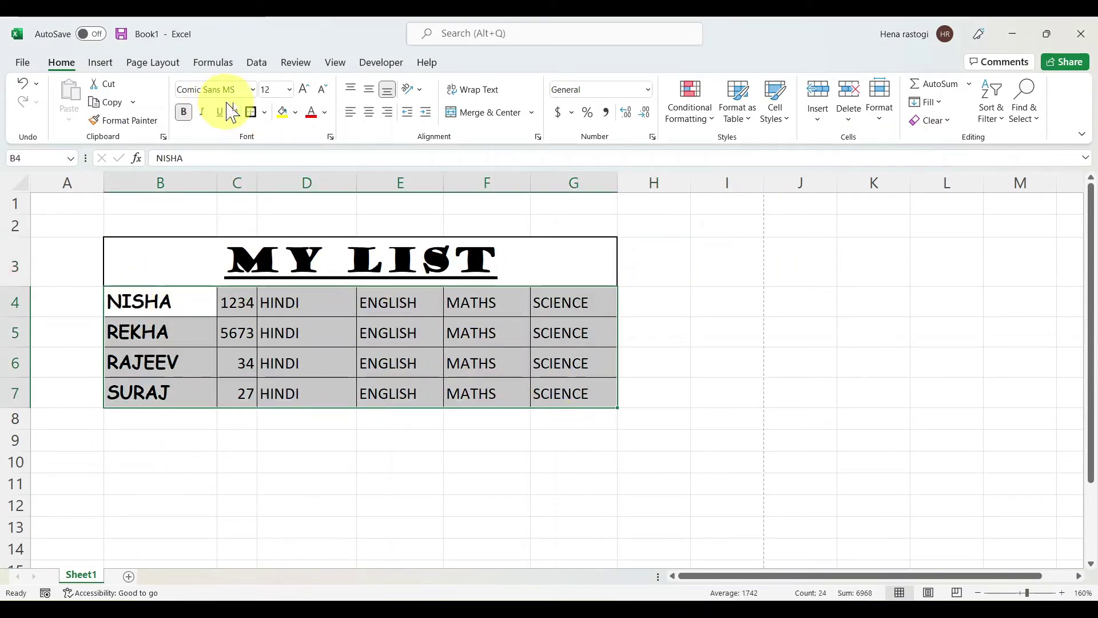
{"action": "left_click", "coordinate": [251, 111]}
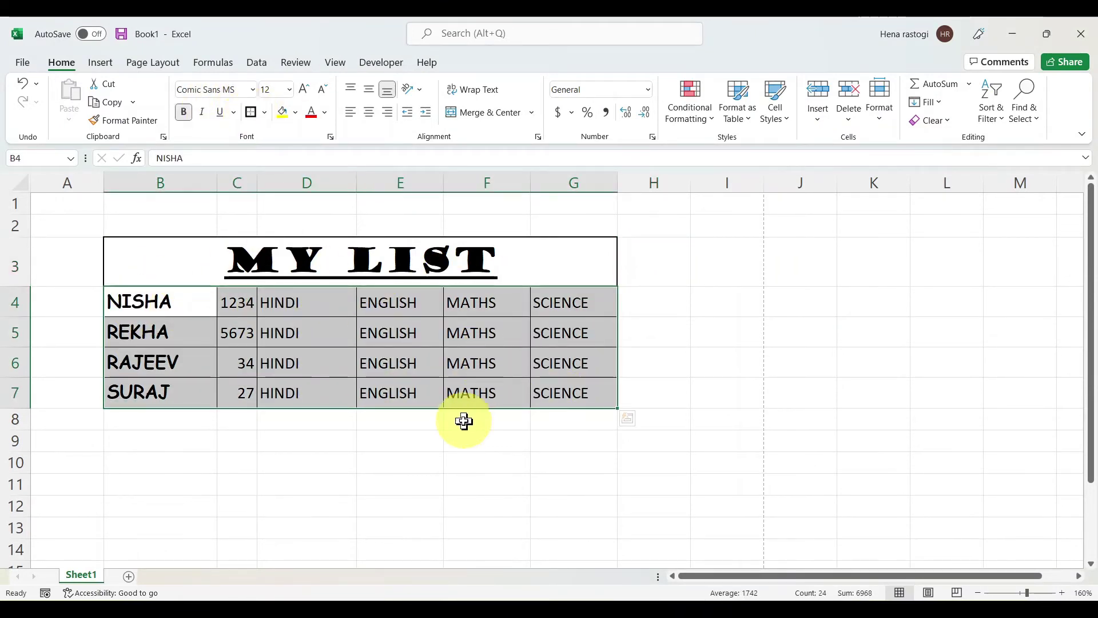
{"action": "left_click", "coordinate": [464, 422]}
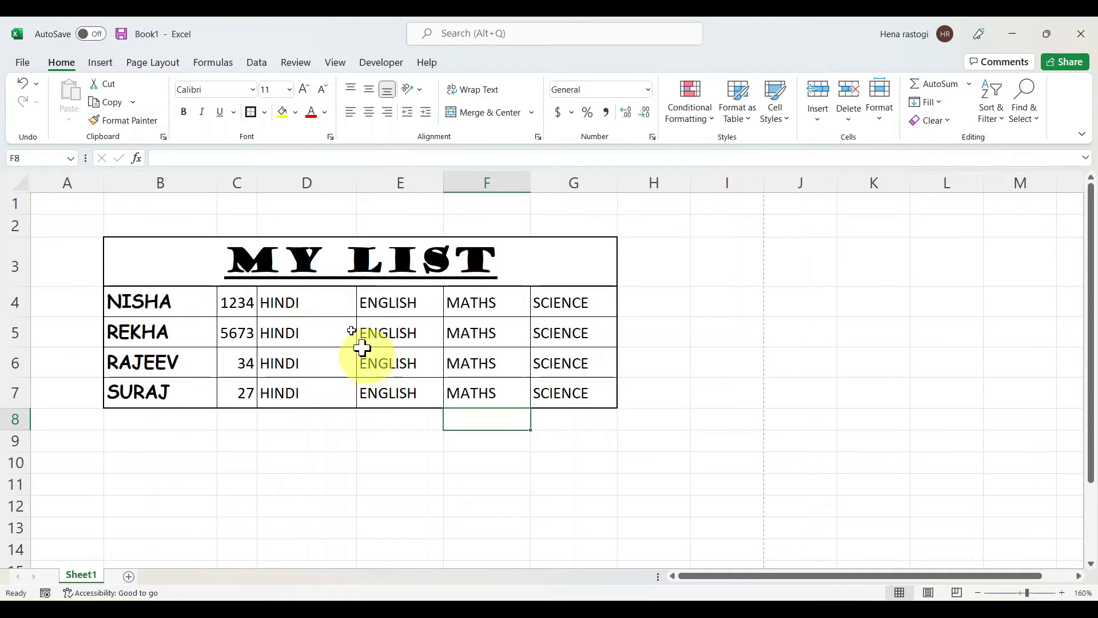
{"action": "left_click", "coordinate": [265, 113]}
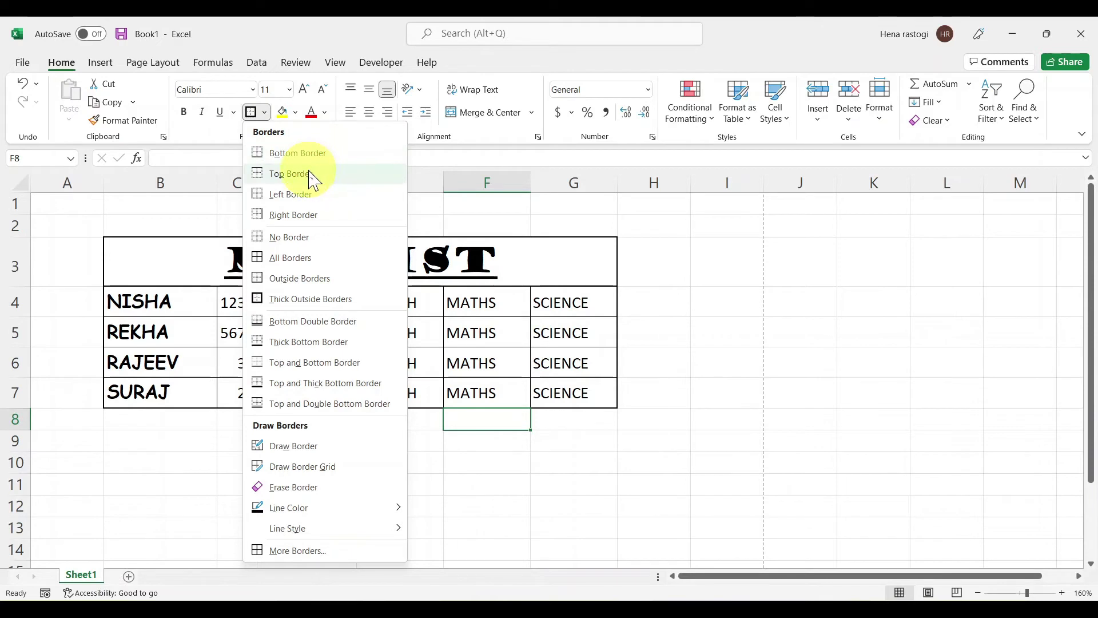
{"action": "left_click", "coordinate": [474, 466]}
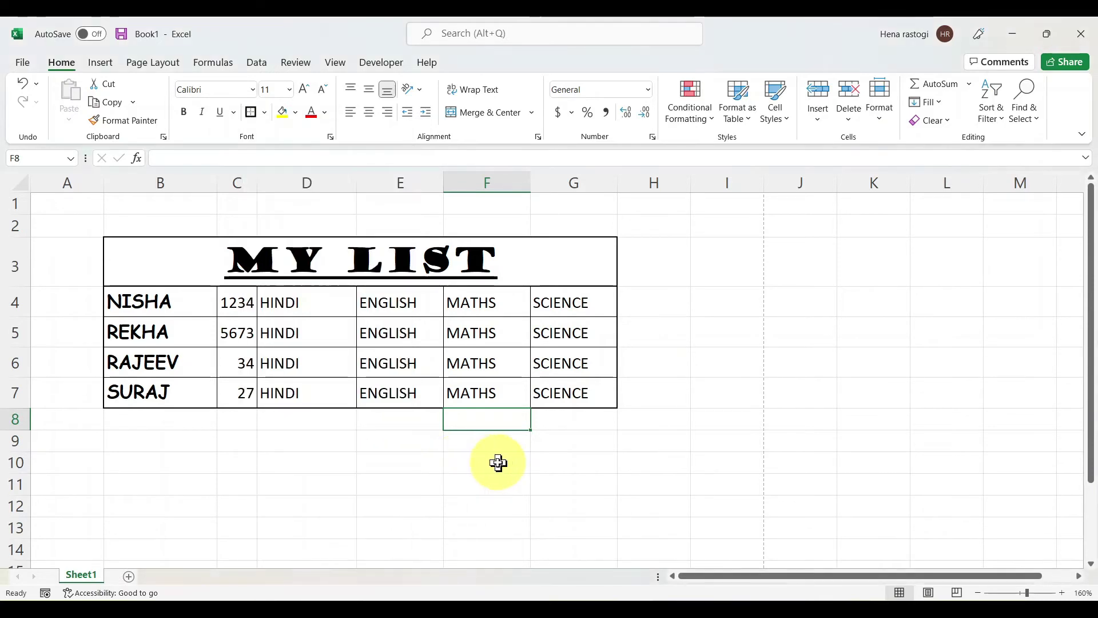
Enter 74 in cell F10 and 34 in cell F11 below the list.
{"action": "left_click", "coordinate": [498, 463]}
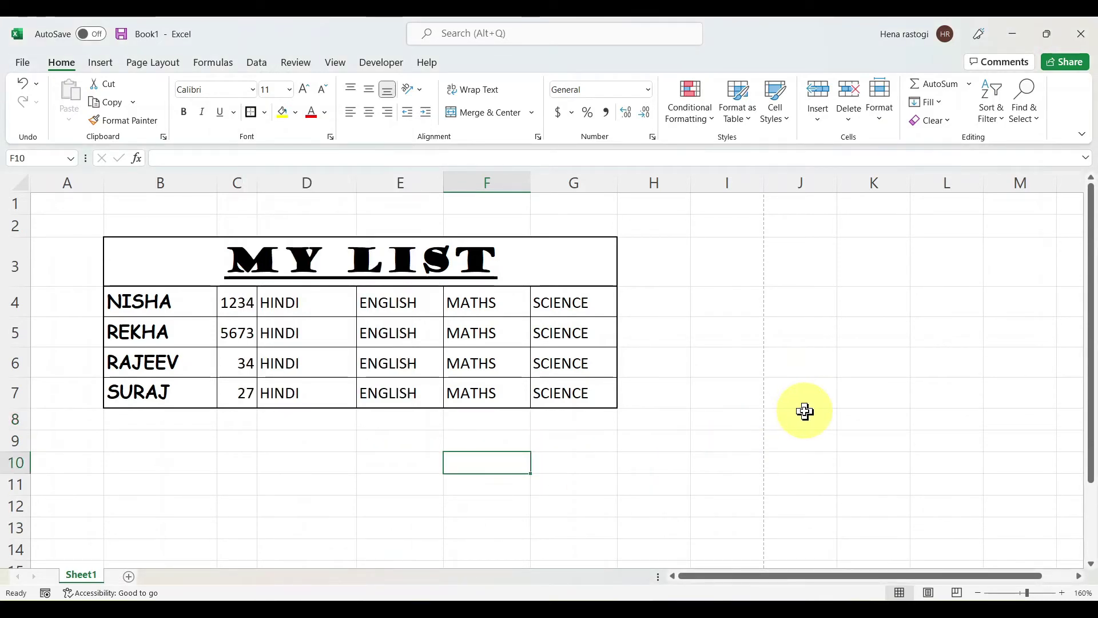
{"action": "type", "text": "74"}
{"action": "key", "text": "Return"}
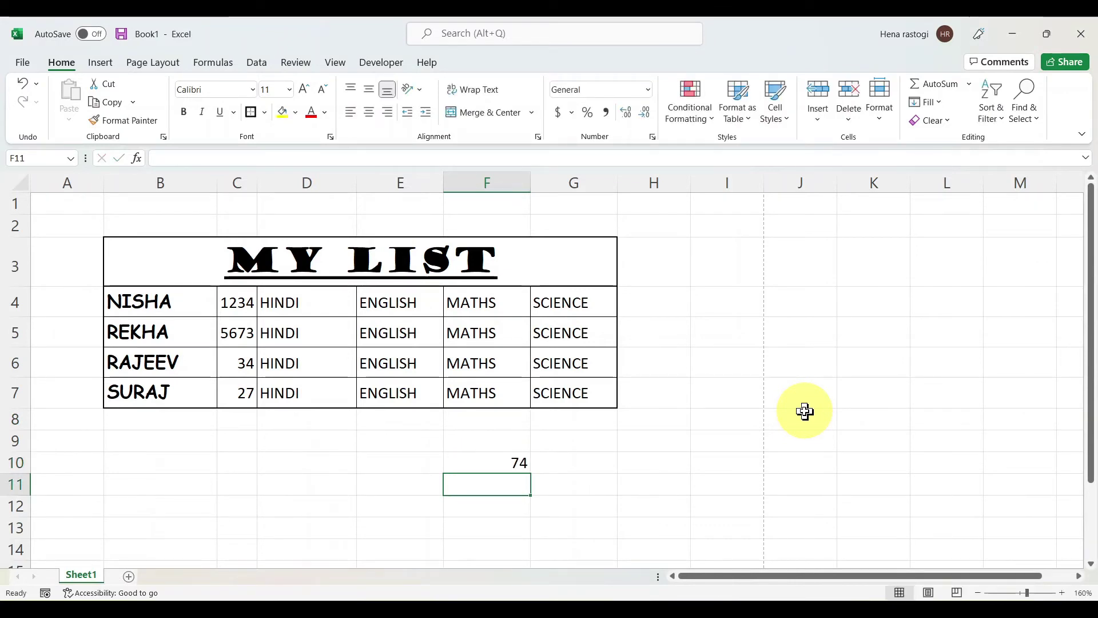
{"action": "type", "text": "34"}
{"action": "key", "text": "Return"}
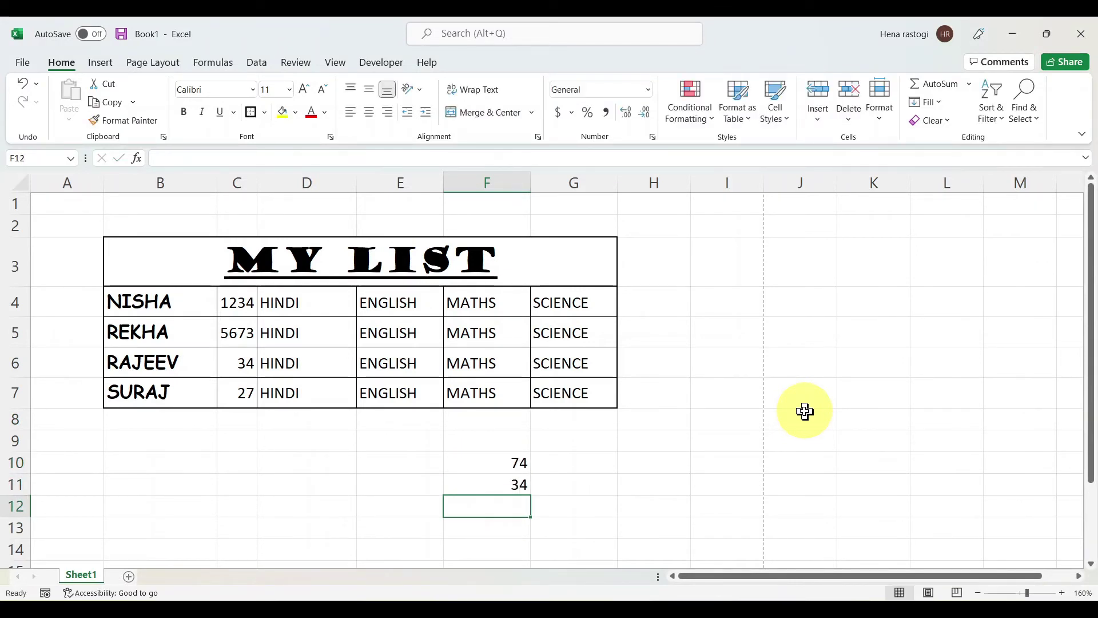
{"action": "key", "text": "Up"}
{"action": "key", "text": "Down"}
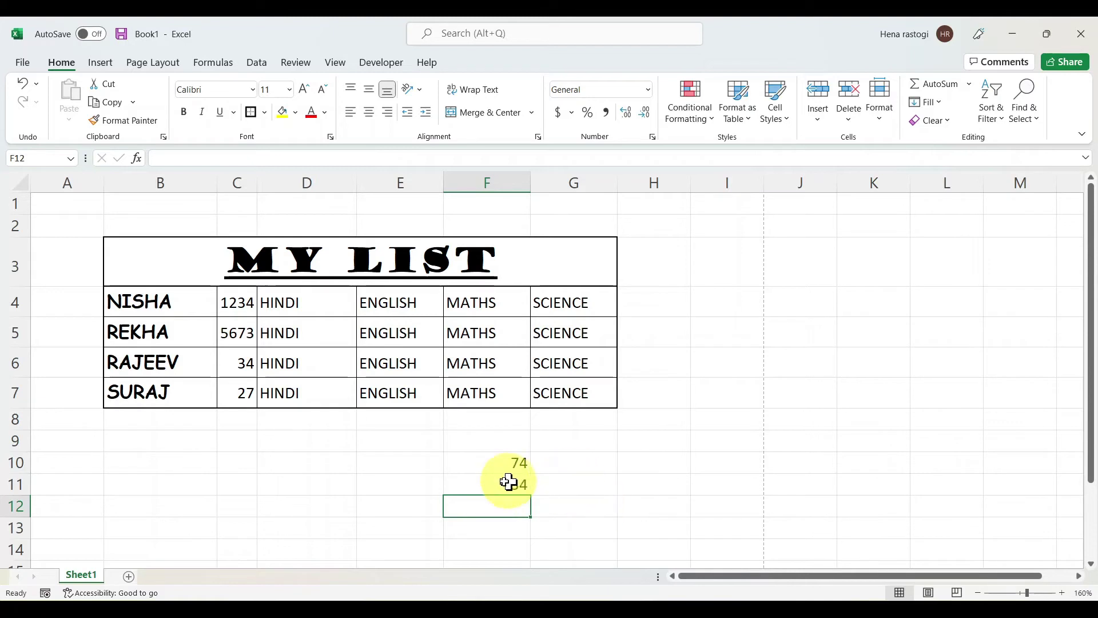
Apply a Top Border to the empty cell F12 beneath the two numbers.
{"action": "left_click", "coordinate": [581, 486]}
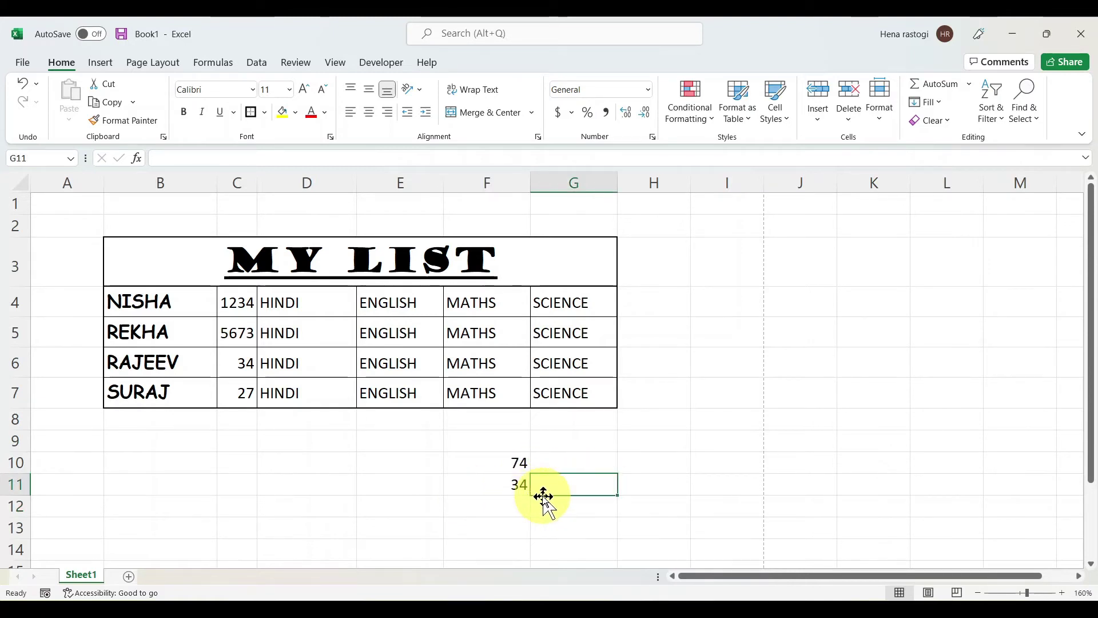
{"action": "left_click", "coordinate": [496, 488]}
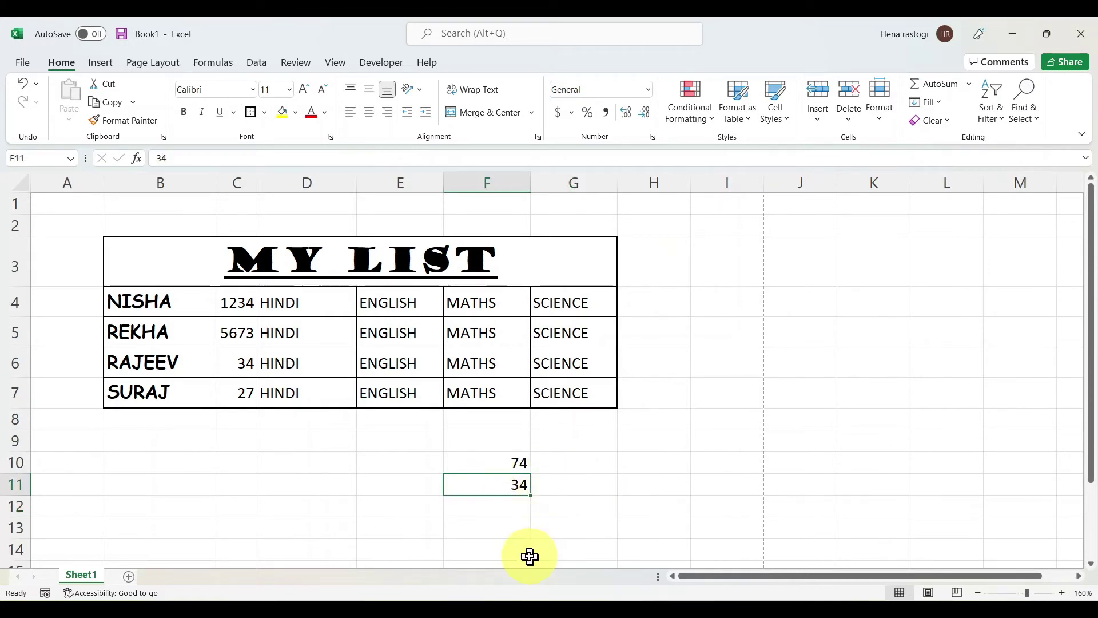
{"action": "left_click", "coordinate": [473, 512]}
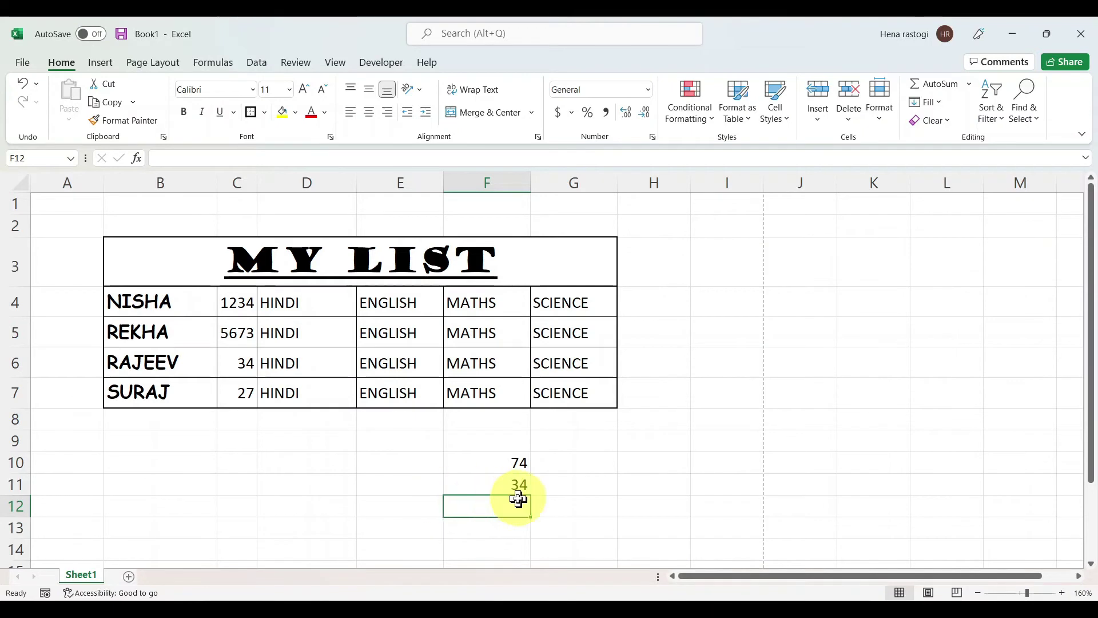
{"action": "left_click", "coordinate": [264, 112]}
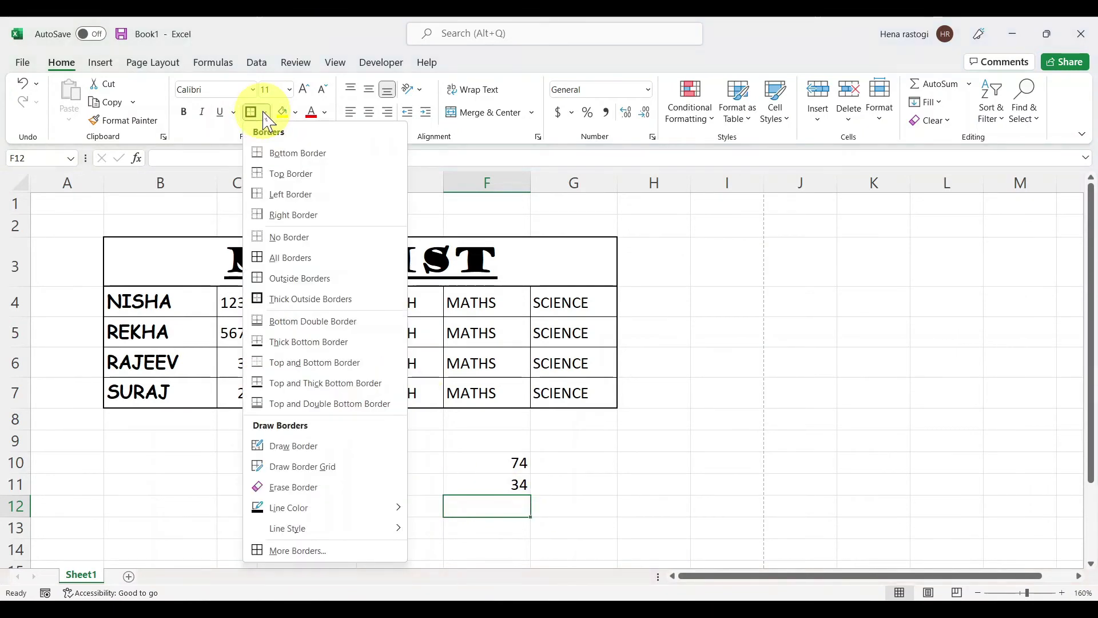
{"action": "left_click", "coordinate": [280, 173]}
{"action": "left_click", "coordinate": [578, 529]}
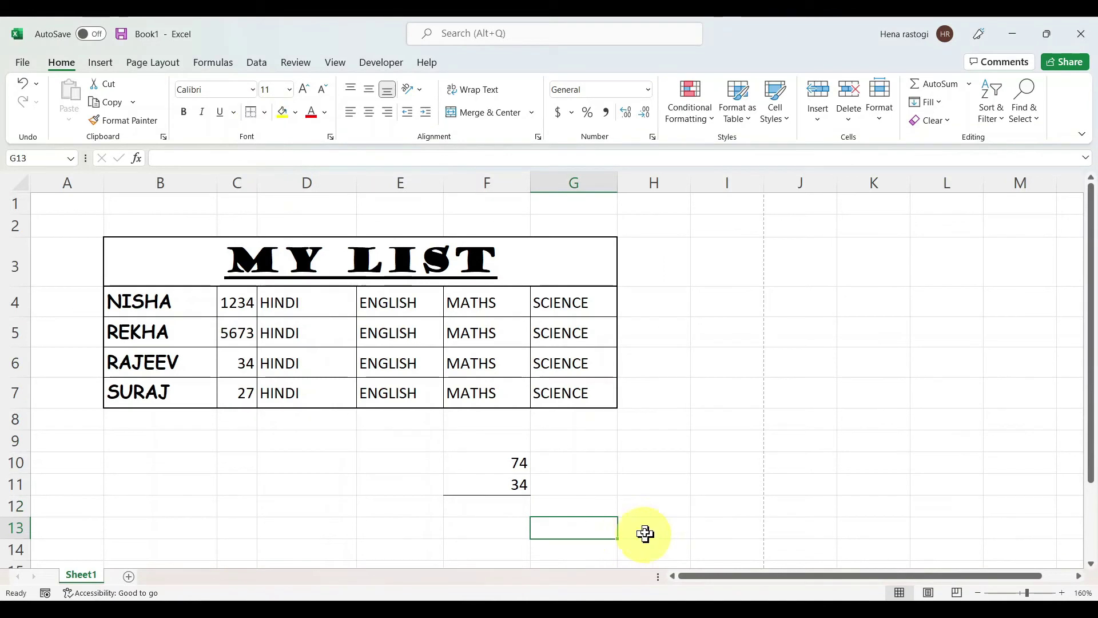
{"action": "left_click", "coordinate": [520, 501]}
Apply a Bottom Border to cell F11 and another to the empty cell F12 beneath it.
{"action": "left_click", "coordinate": [498, 484]}
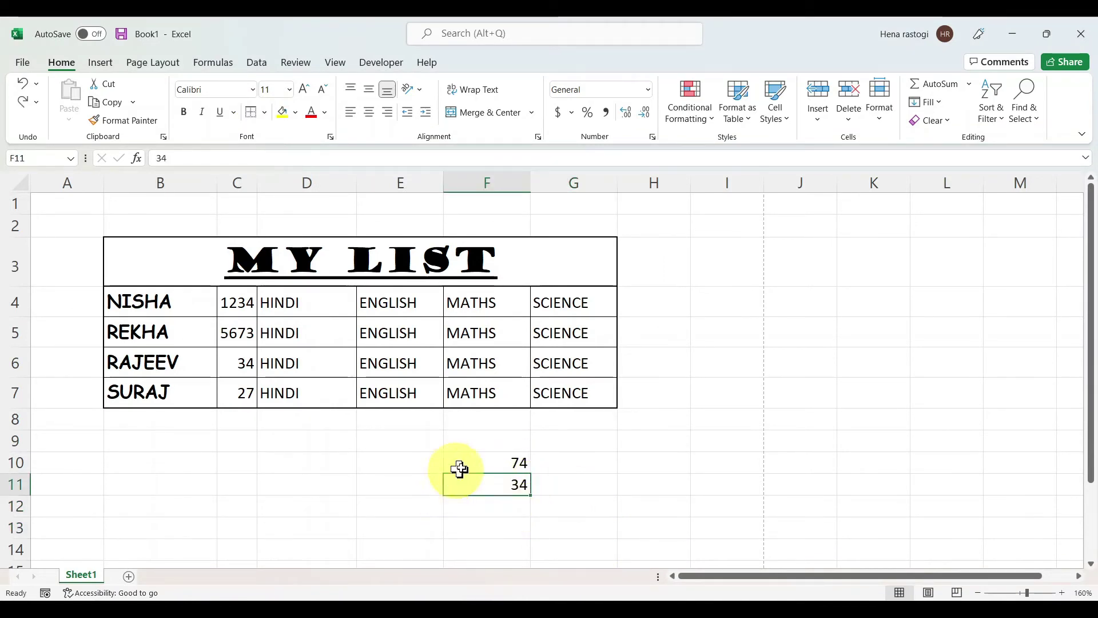
{"action": "left_click", "coordinate": [264, 111]}
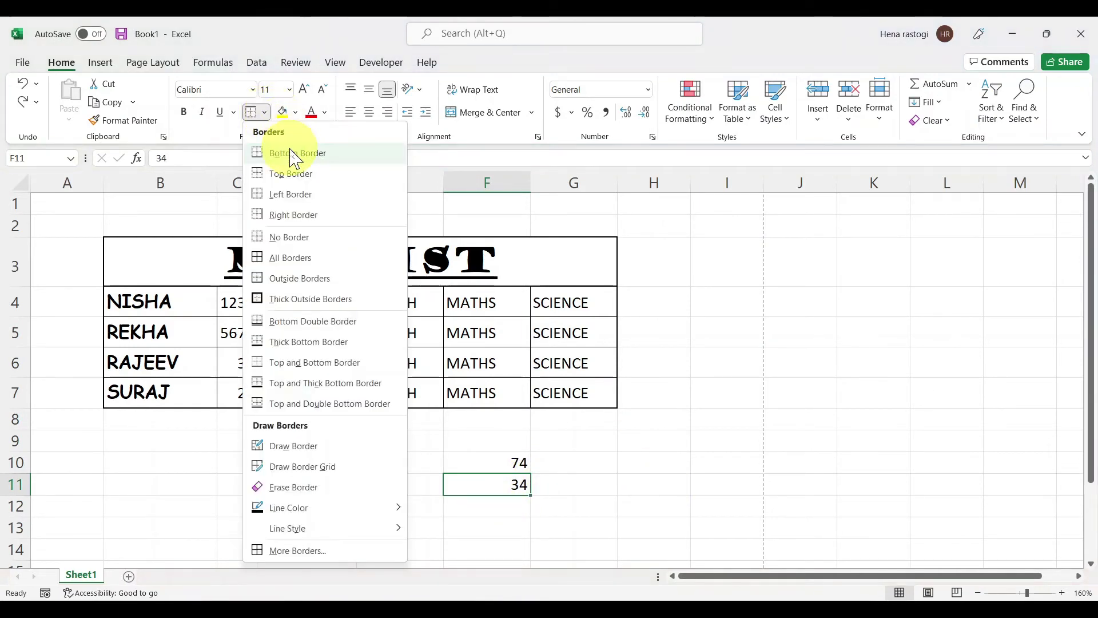
{"action": "left_click", "coordinate": [293, 153]}
{"action": "left_click", "coordinate": [652, 460]}
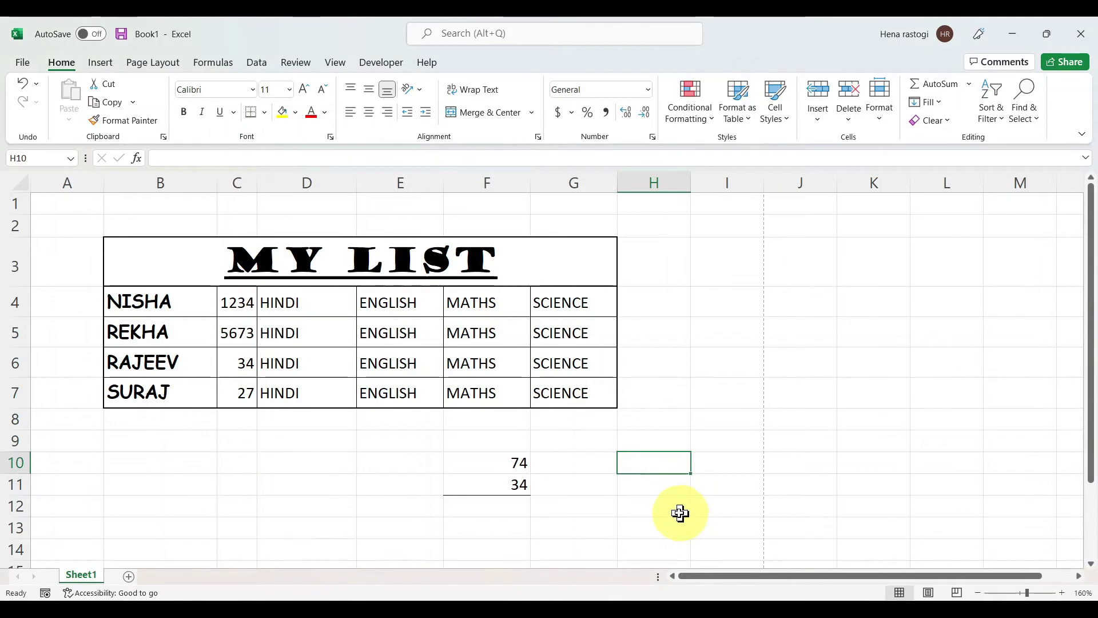
{"action": "left_click", "coordinate": [495, 506]}
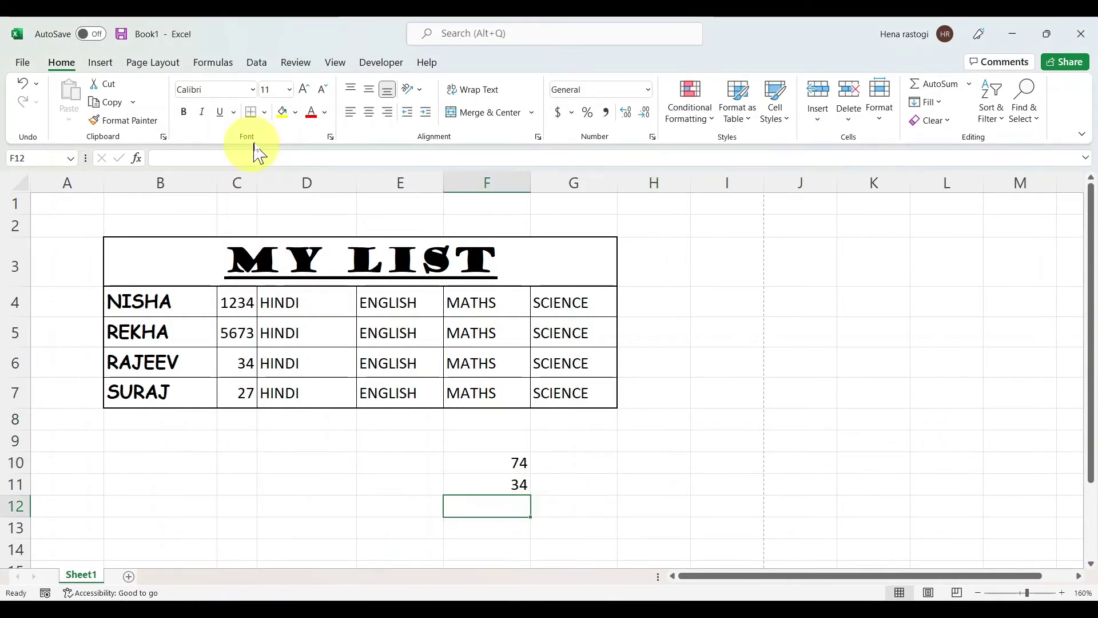
{"action": "left_click", "coordinate": [251, 112]}
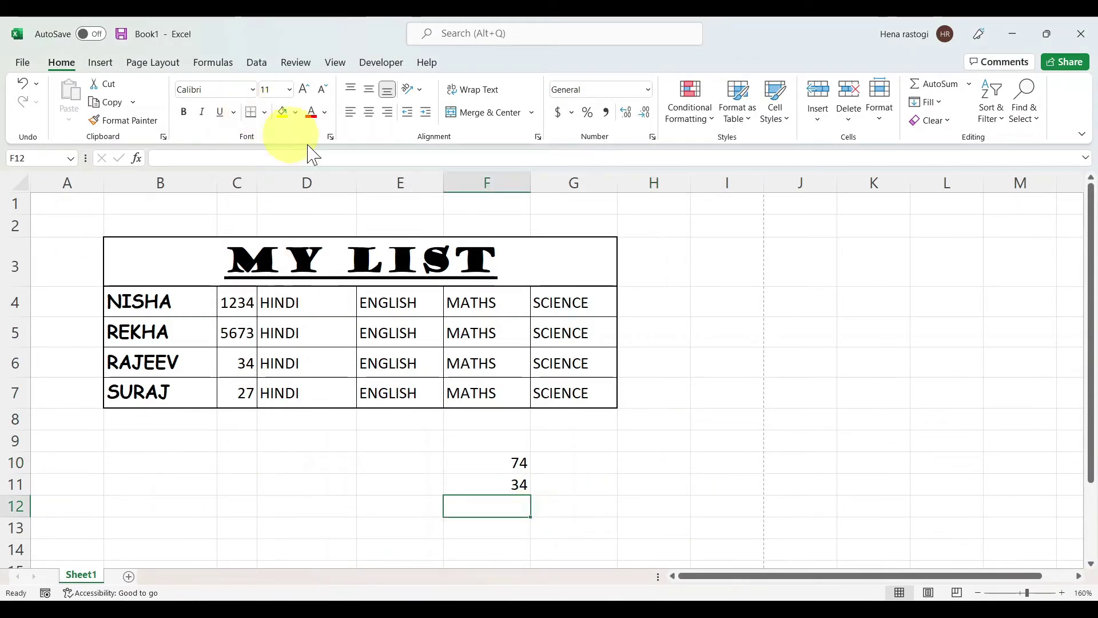
{"action": "left_click", "coordinate": [552, 463]}
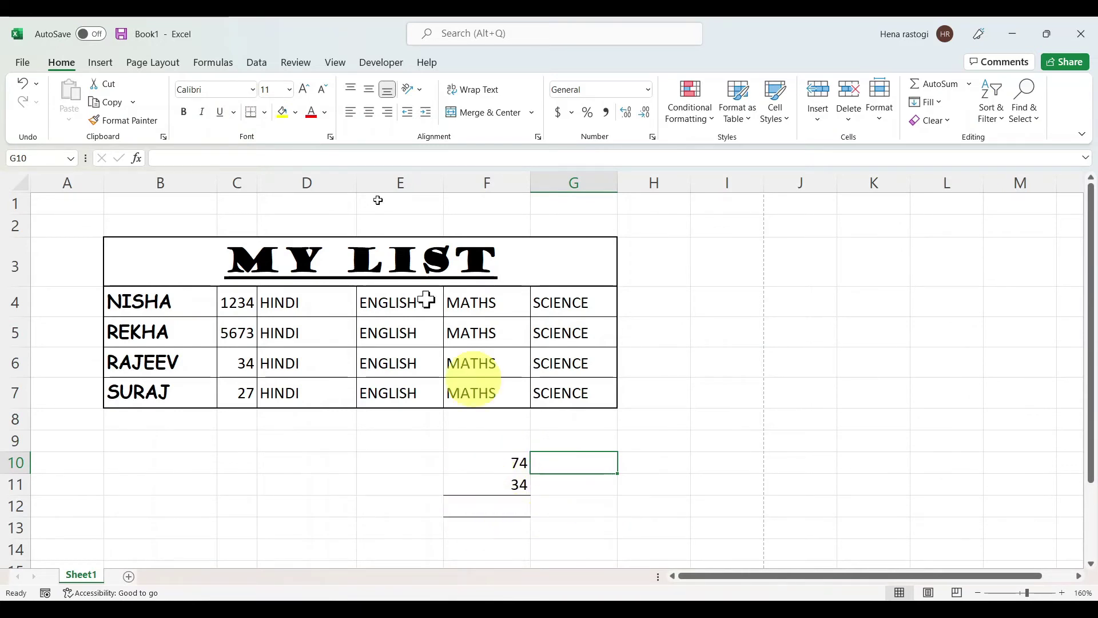
Draw a border box around B9 to G13 and vertical lines inside it along the right edges of columns B, C, D and E.
{"action": "left_click", "coordinate": [266, 113]}
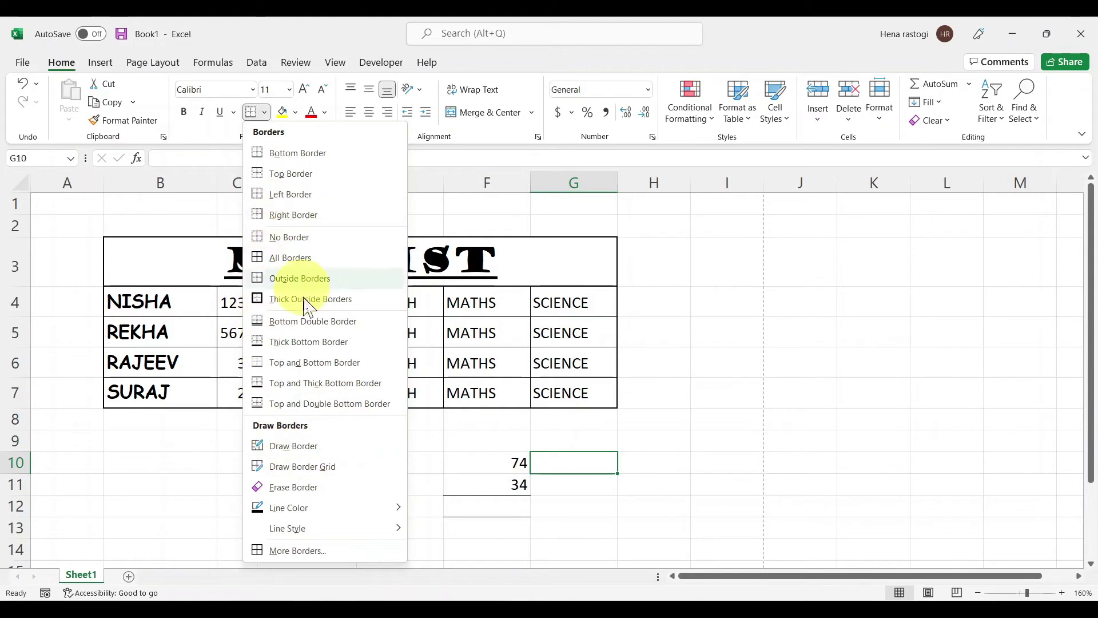
{"action": "left_click", "coordinate": [302, 452]}
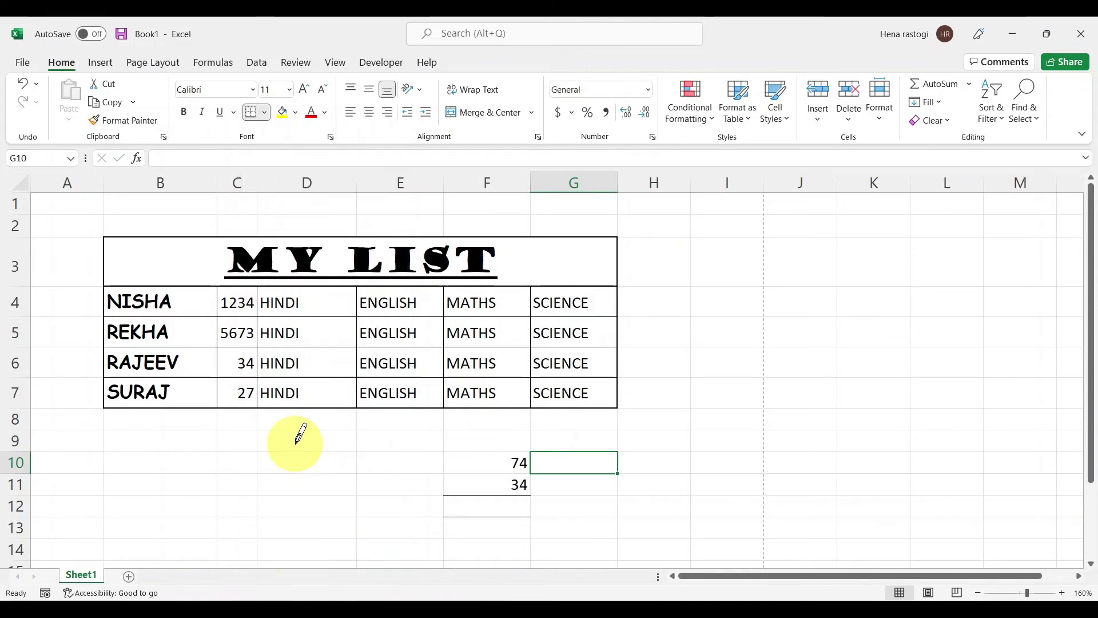
{"action": "mouse_move", "coordinate": [127, 430]}
{"action": "left_mouse_down"}
{"action": "mouse_move", "coordinate": [537, 444]}
{"action": "mouse_move", "coordinate": [591, 475]}
{"action": "mouse_move", "coordinate": [581, 522]}
{"action": "left_mouse_up"}
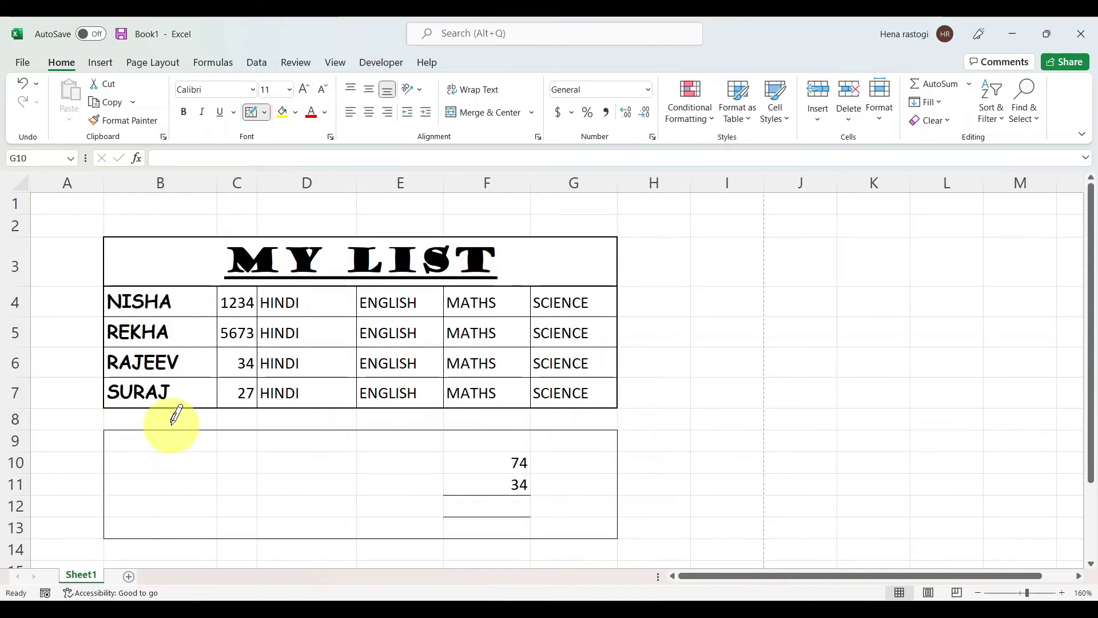
{"action": "left_click_drag", "start_coordinate": [216, 426], "coordinate": [217, 518]}
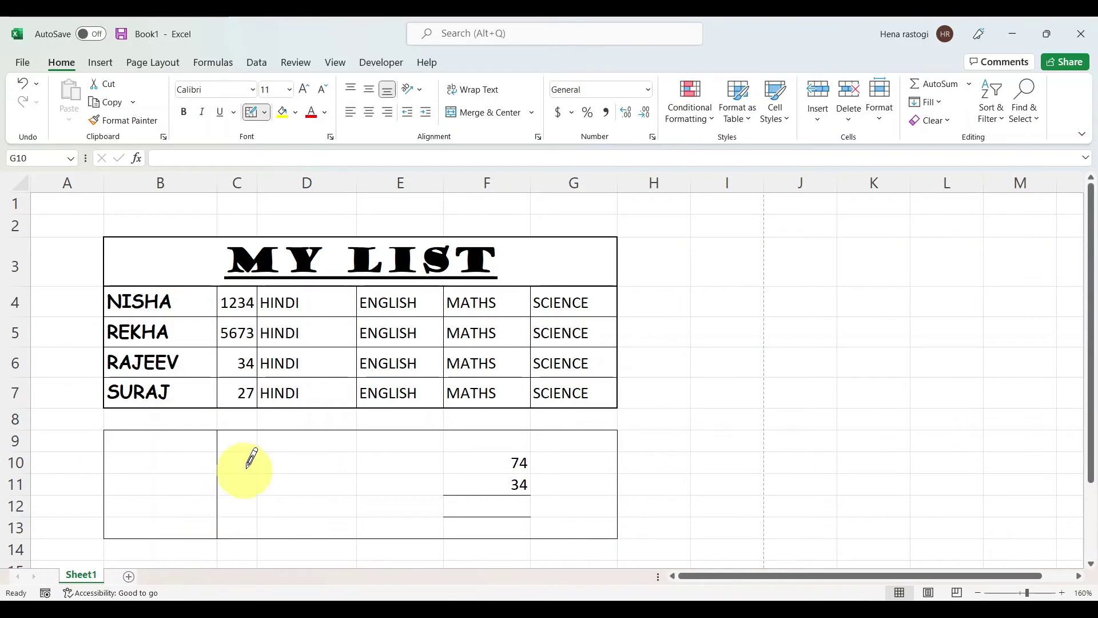
{"action": "left_click_drag", "start_coordinate": [258, 430], "coordinate": [258, 535]}
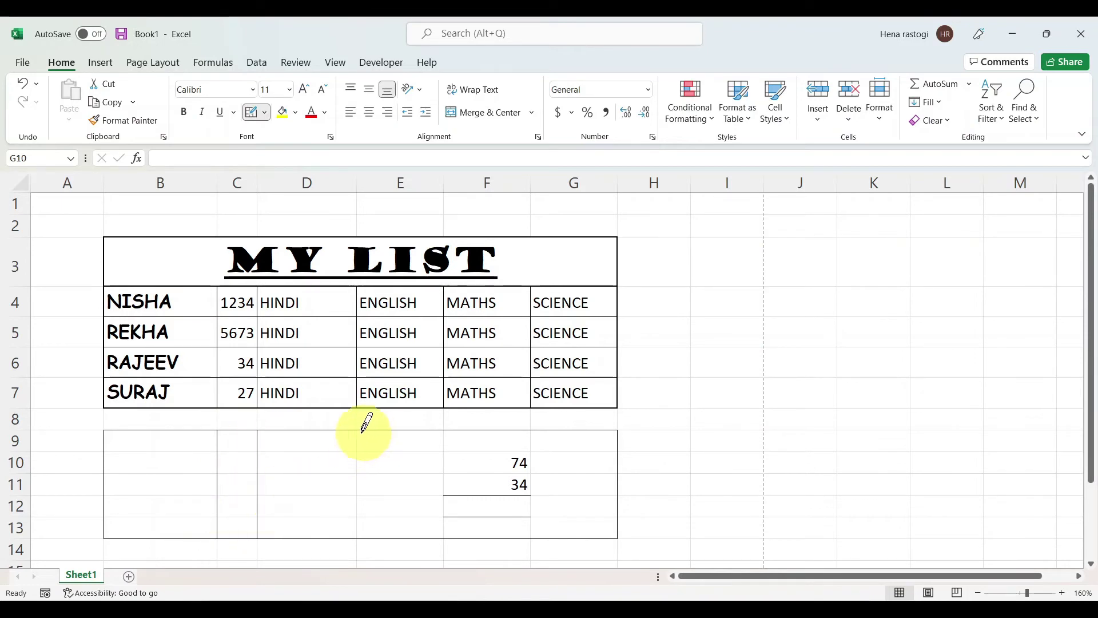
{"action": "left_click_drag", "start_coordinate": [358, 430], "coordinate": [351, 536]}
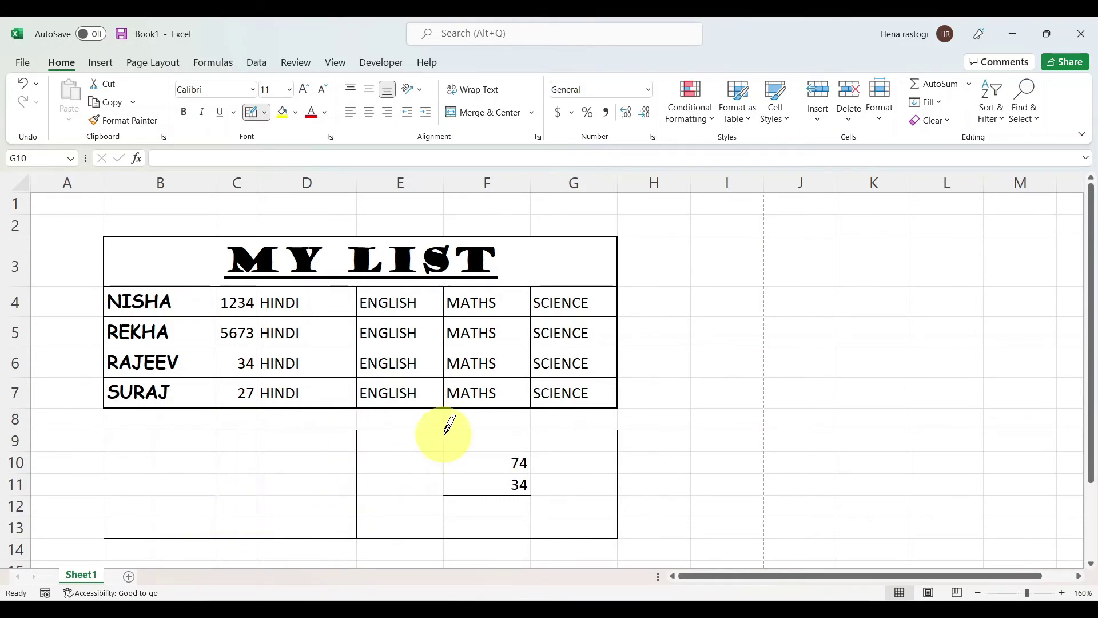
{"action": "left_click_drag", "start_coordinate": [446, 426], "coordinate": [435, 521]}
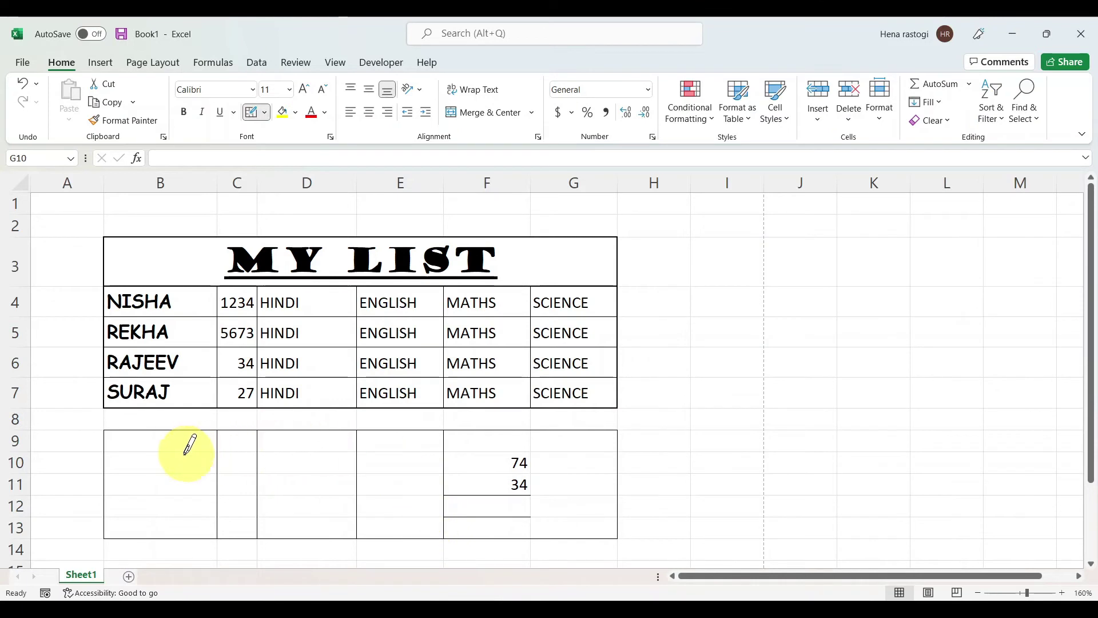
Erase the box's inner vertical lines, its outline around B9 to G13, and the lines beneath F11 and F12.
{"action": "left_click", "coordinate": [265, 112]}
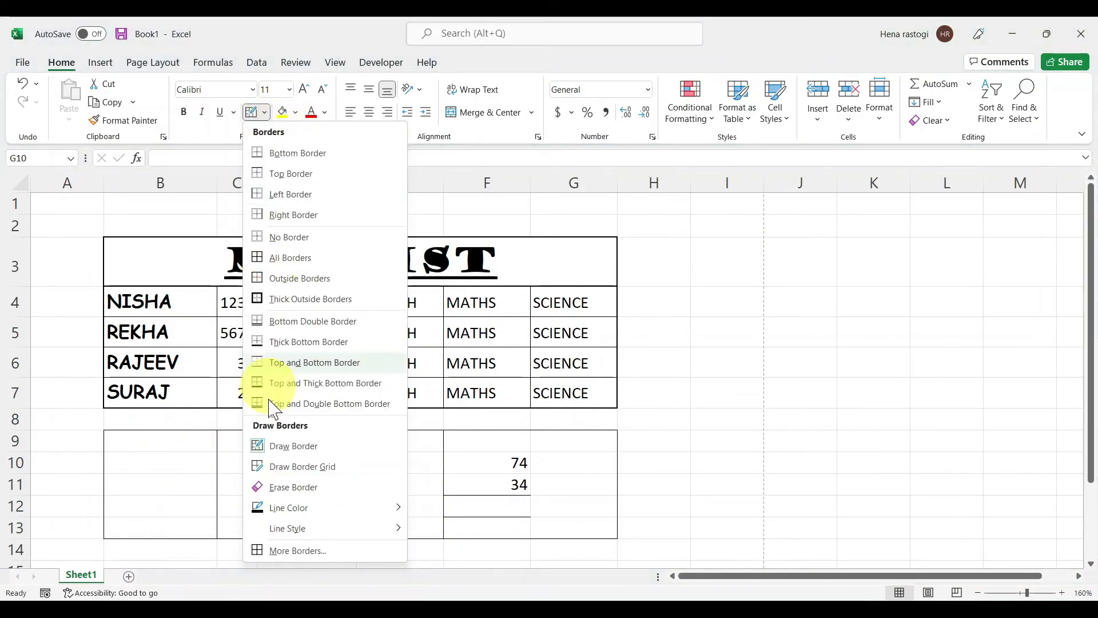
{"action": "left_click", "coordinate": [309, 489]}
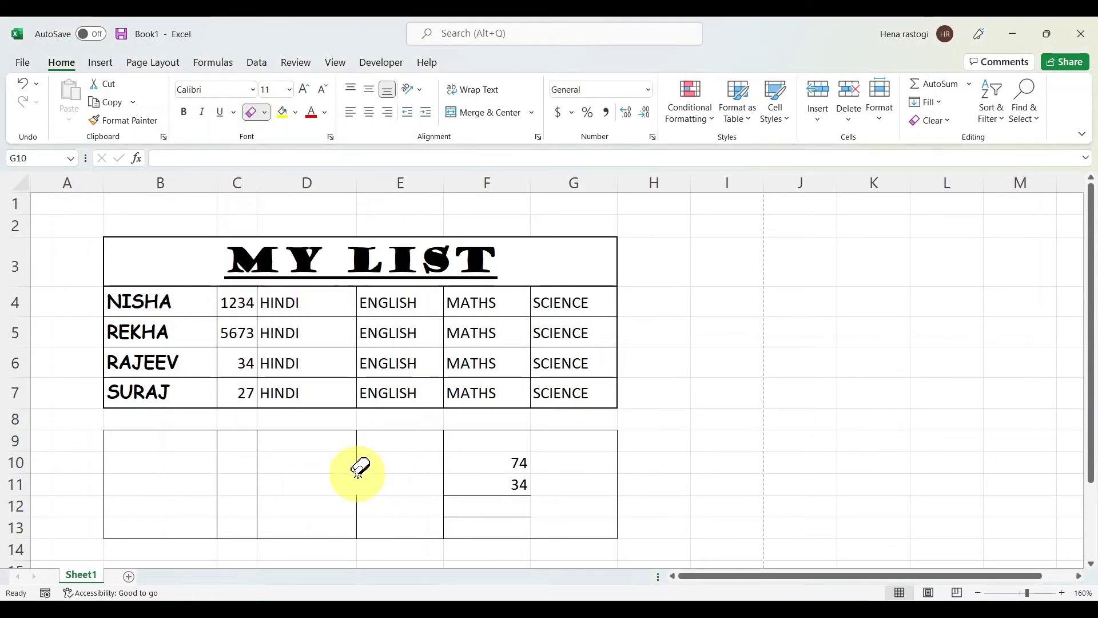
{"action": "mouse_move", "coordinate": [359, 462]}
{"action": "left_mouse_down"}
{"action": "mouse_move", "coordinate": [364, 432]}
{"action": "mouse_move", "coordinate": [356, 530]}
{"action": "left_mouse_up"}
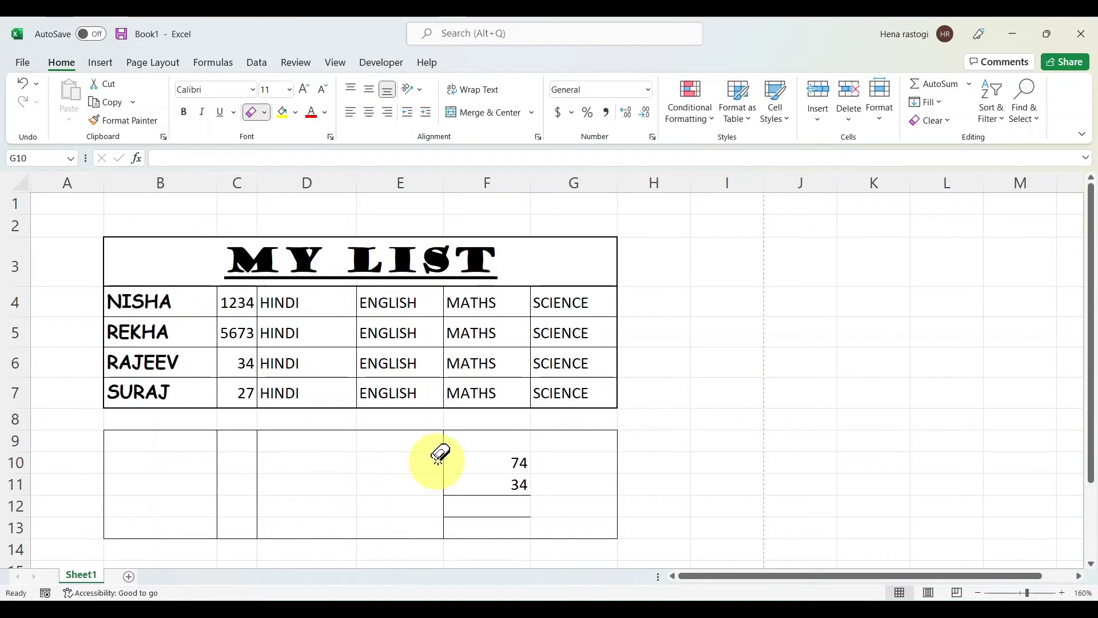
{"action": "left_click_drag", "start_coordinate": [445, 464], "coordinate": [431, 519]}
{"action": "left_click_drag", "start_coordinate": [226, 437], "coordinate": [224, 522]}
{"action": "left_click_drag", "start_coordinate": [258, 434], "coordinate": [259, 514]}
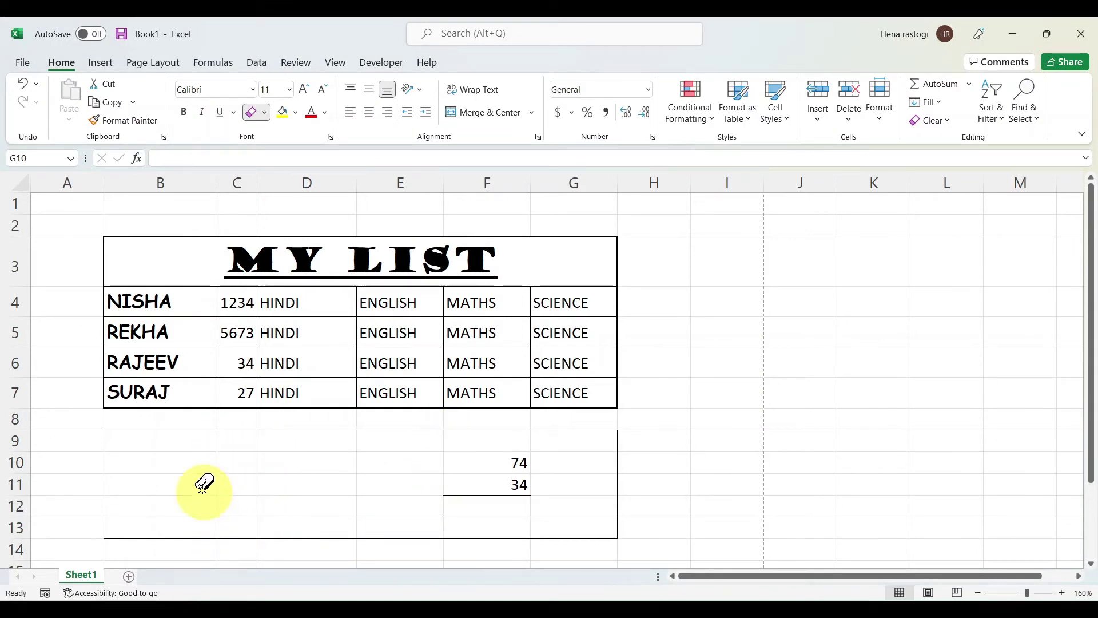
{"action": "mouse_move", "coordinate": [146, 430]}
{"action": "left_mouse_down"}
{"action": "mouse_move", "coordinate": [483, 441]}
{"action": "mouse_move", "coordinate": [612, 461]}
{"action": "mouse_move", "coordinate": [583, 537]}
{"action": "mouse_move", "coordinate": [253, 522]}
{"action": "mouse_move", "coordinate": [571, 515]}
{"action": "mouse_move", "coordinate": [642, 485]}
{"action": "left_mouse_up"}
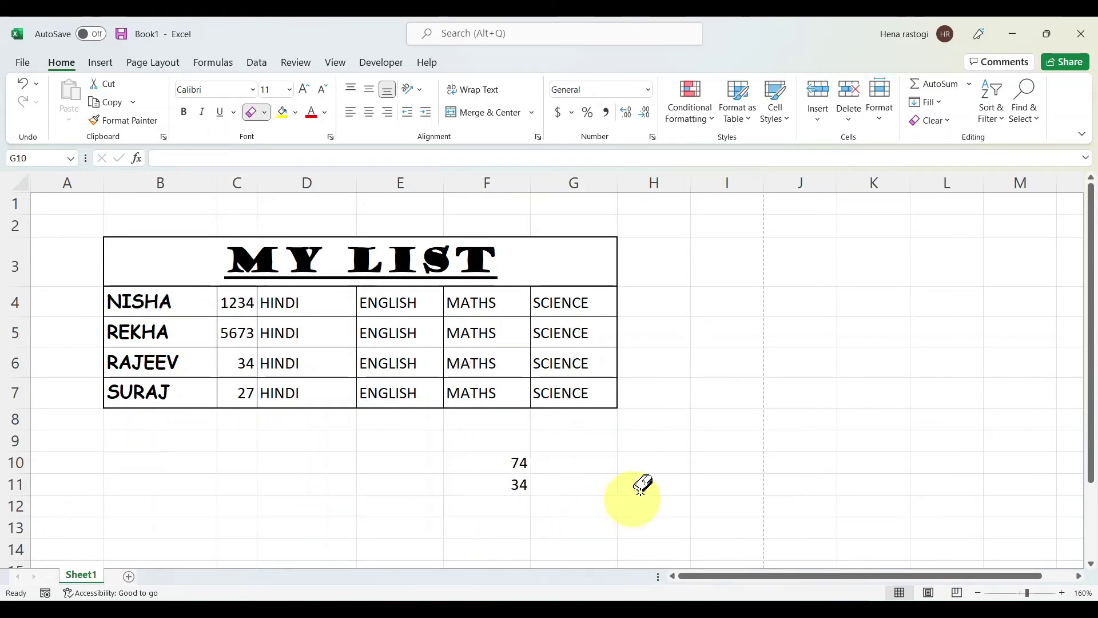
{"action": "left_click", "coordinate": [264, 113]}
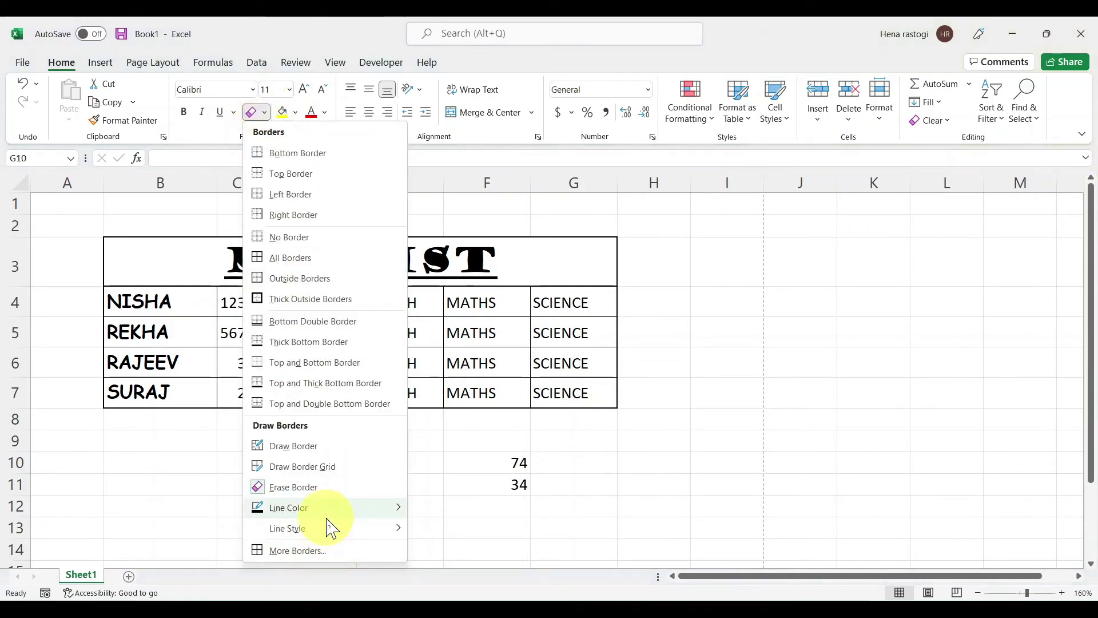
{"action": "mouse_move", "coordinate": [328, 514]}
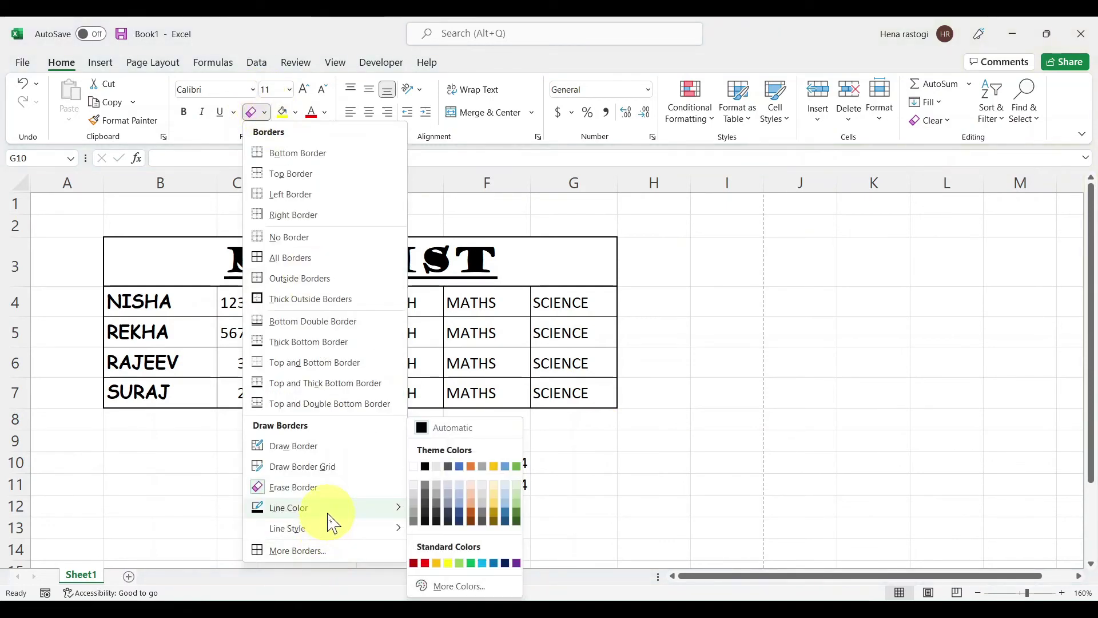
{"action": "left_click", "coordinate": [660, 417]}
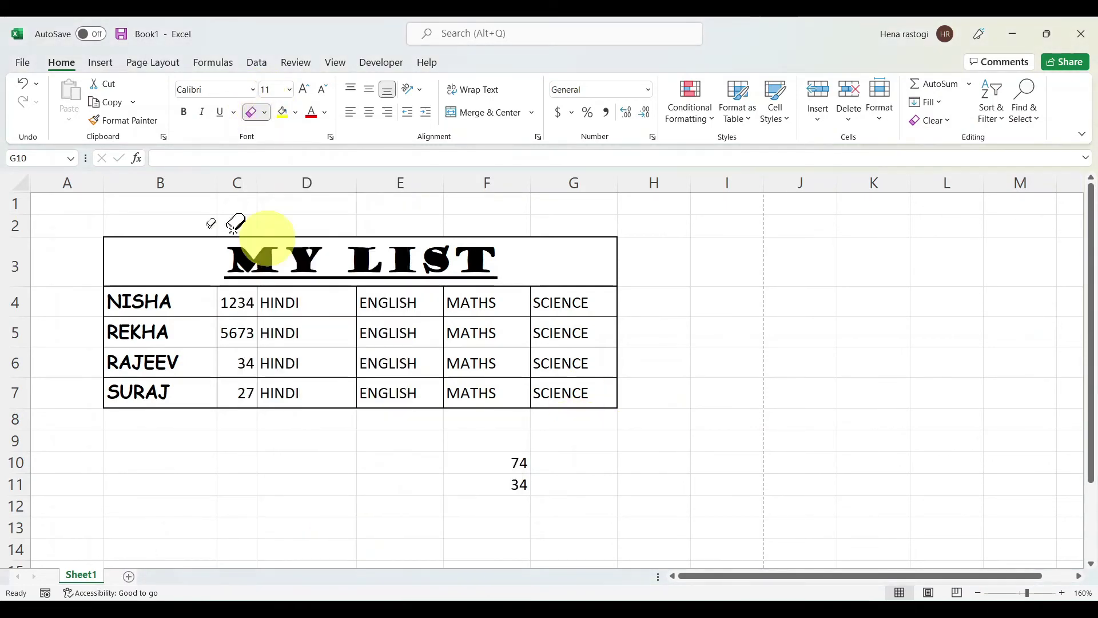
Apply All Borders to the empty cell G10.
{"action": "left_click", "coordinate": [265, 112]}
{"action": "left_click", "coordinate": [290, 255]}
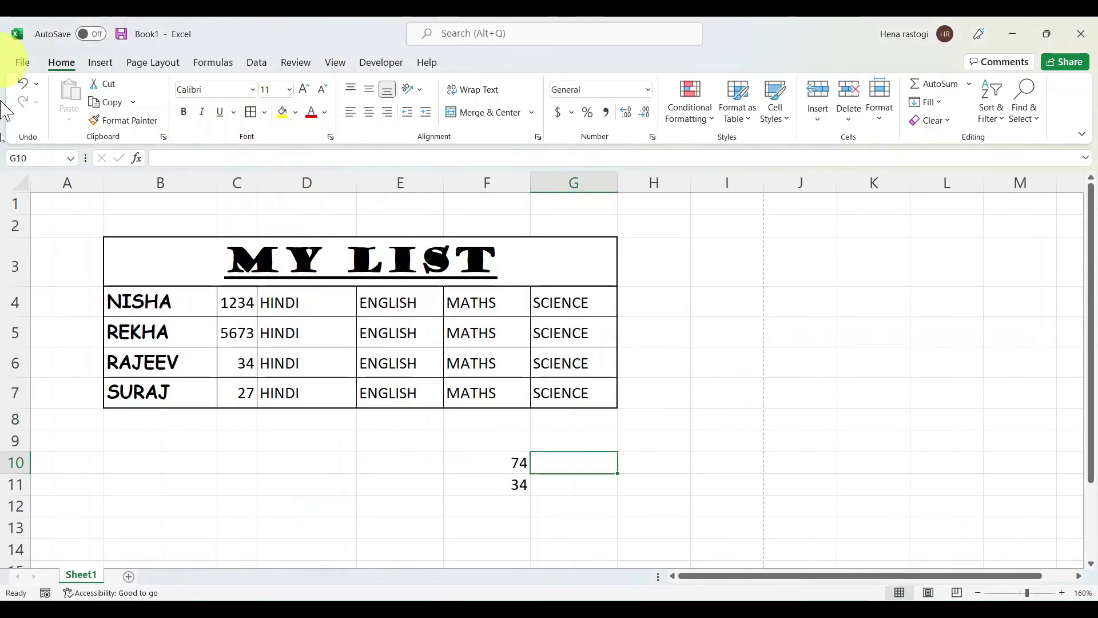
Set the border line color to red and draw lines around B3 to G7, between its rows, and above D10.
{"action": "left_click_drag", "start_coordinate": [245, 265], "coordinate": [513, 404]}
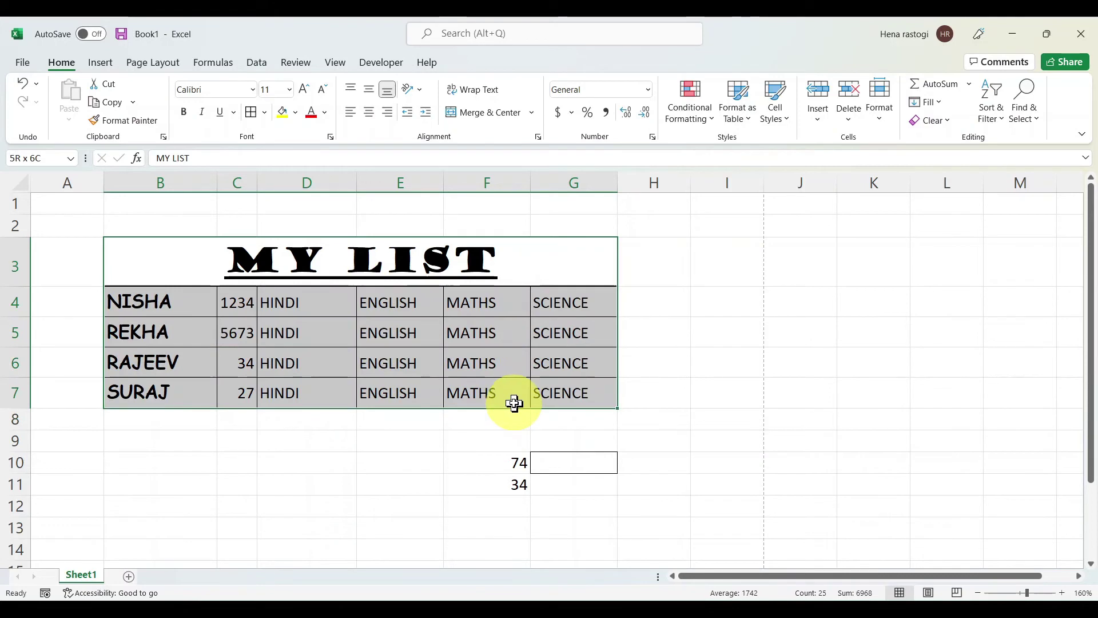
{"action": "left_click", "coordinate": [265, 113]}
{"action": "mouse_move", "coordinate": [327, 509]}
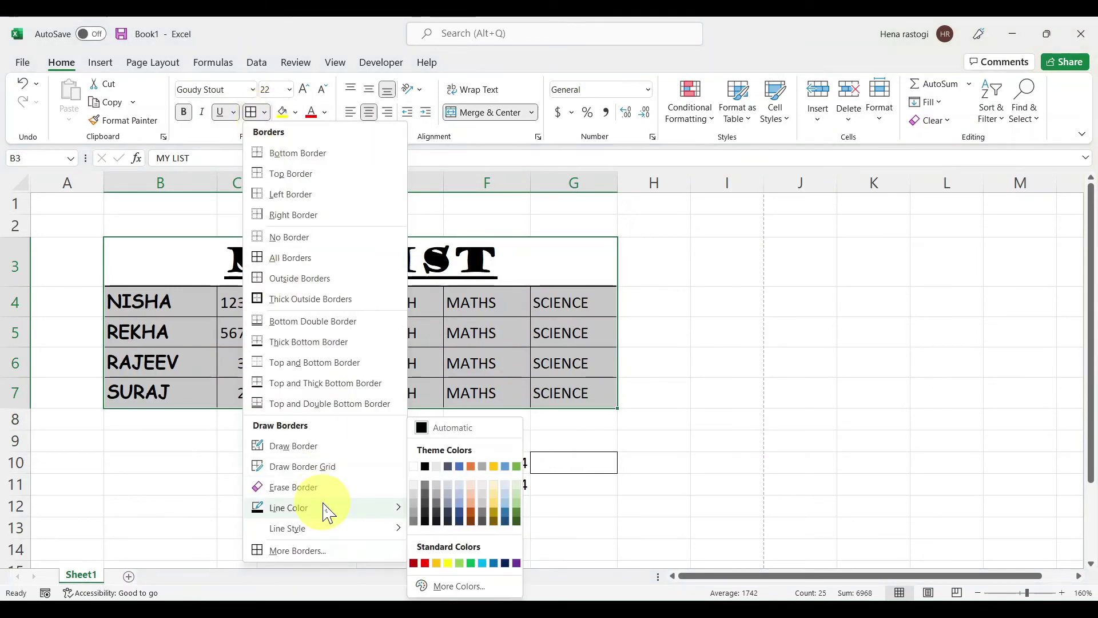
{"action": "left_click", "coordinate": [425, 564]}
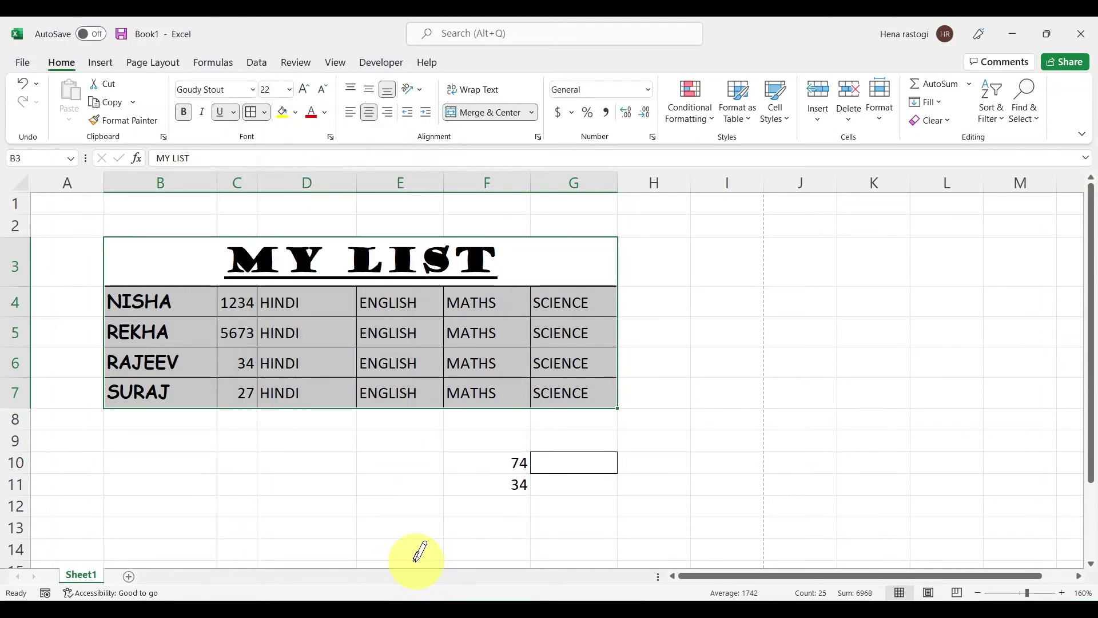
{"action": "left_click", "coordinate": [345, 452]}
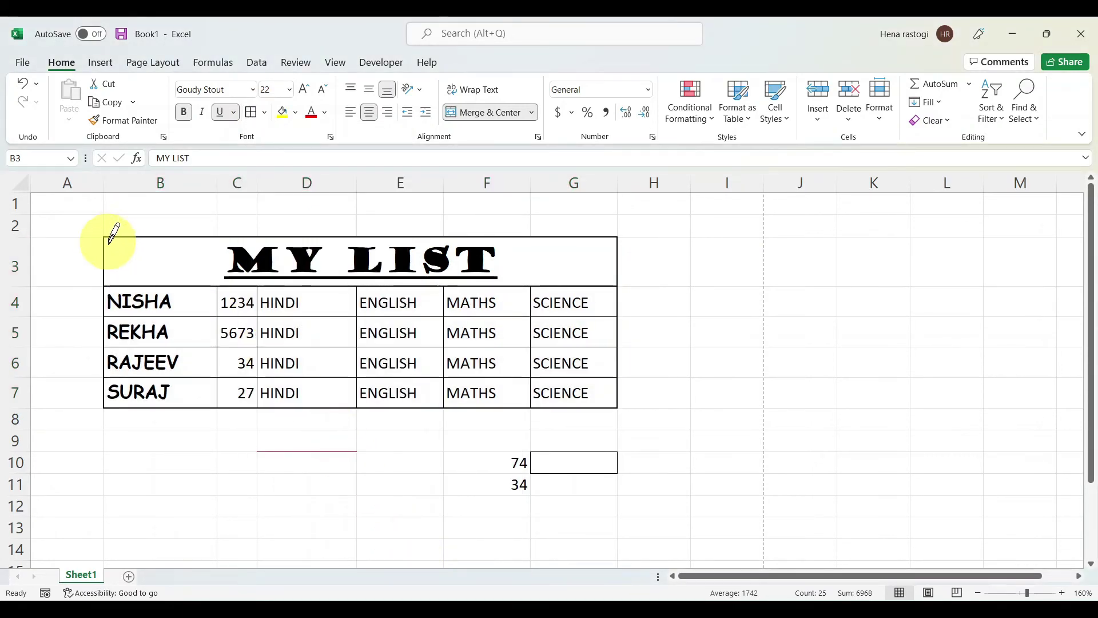
{"action": "mouse_move", "coordinate": [113, 233]}
{"action": "left_mouse_down"}
{"action": "mouse_move", "coordinate": [93, 380]}
{"action": "mouse_move", "coordinate": [183, 410]}
{"action": "mouse_move", "coordinate": [498, 399]}
{"action": "mouse_move", "coordinate": [524, 382]}
{"action": "left_mouse_up"}
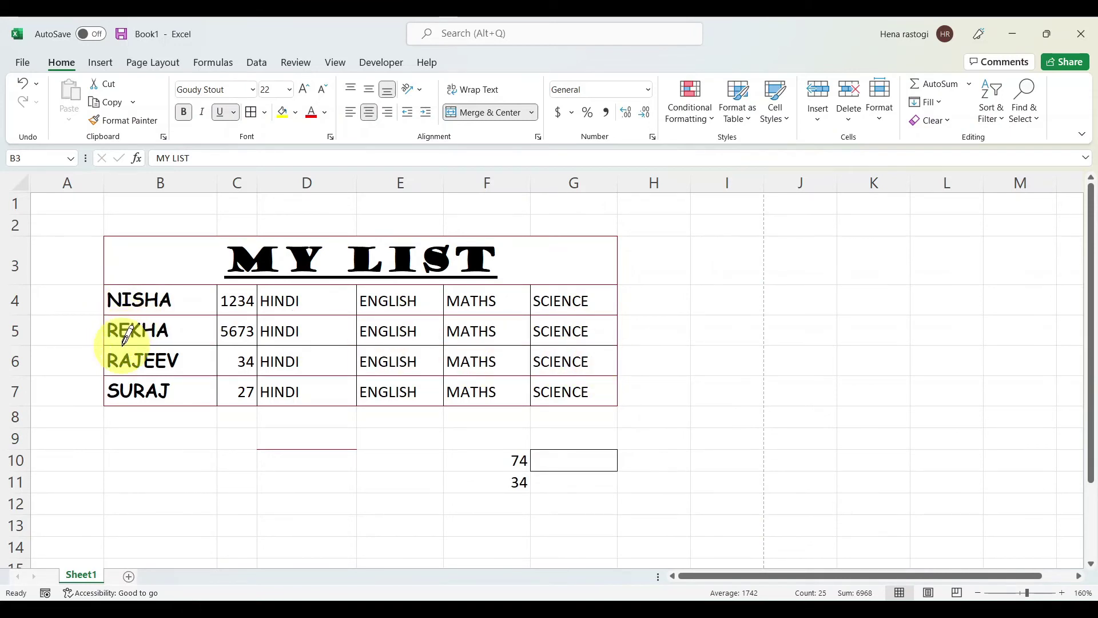
{"action": "left_click_drag", "start_coordinate": [123, 345], "coordinate": [632, 346]}
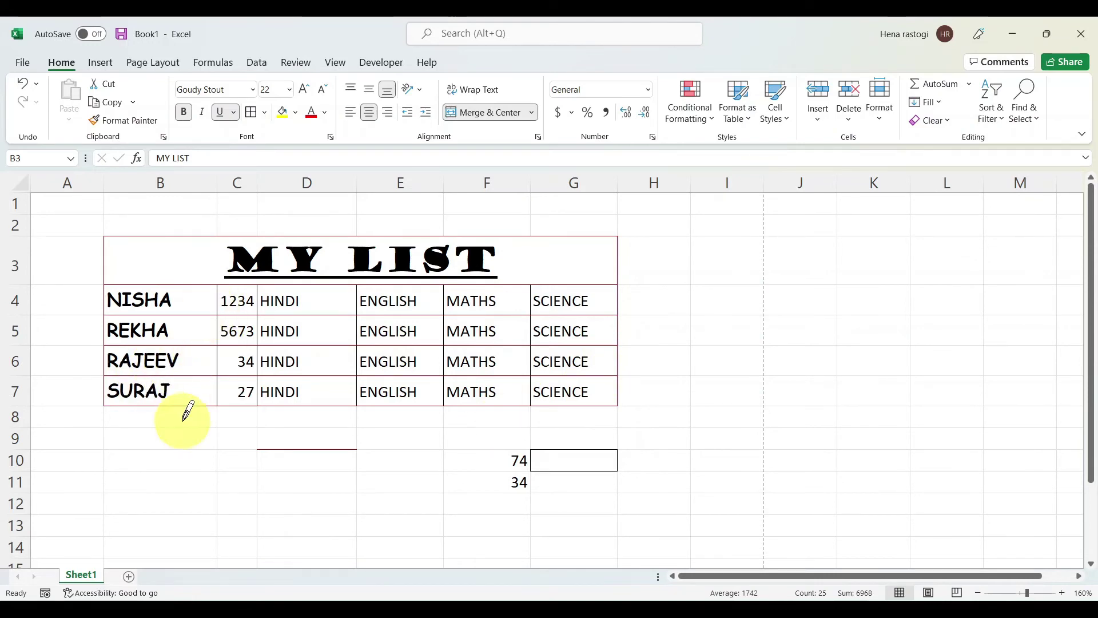
Choose the thick solid line style and draw a red border box around B4 to G4.
{"action": "left_click", "coordinate": [265, 113]}
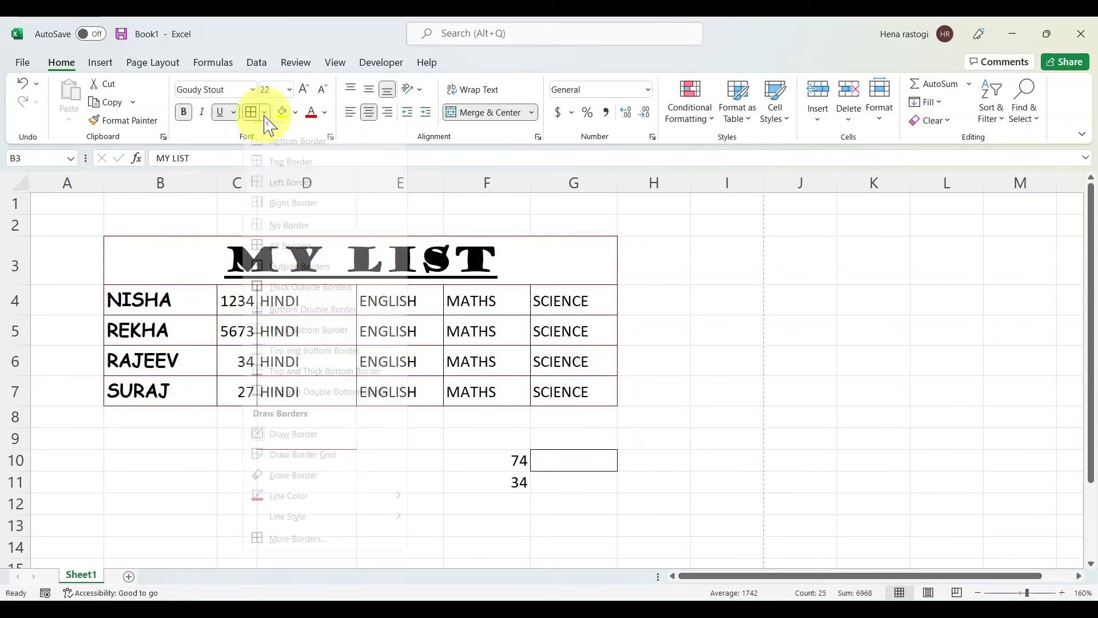
{"action": "mouse_move", "coordinate": [288, 533]}
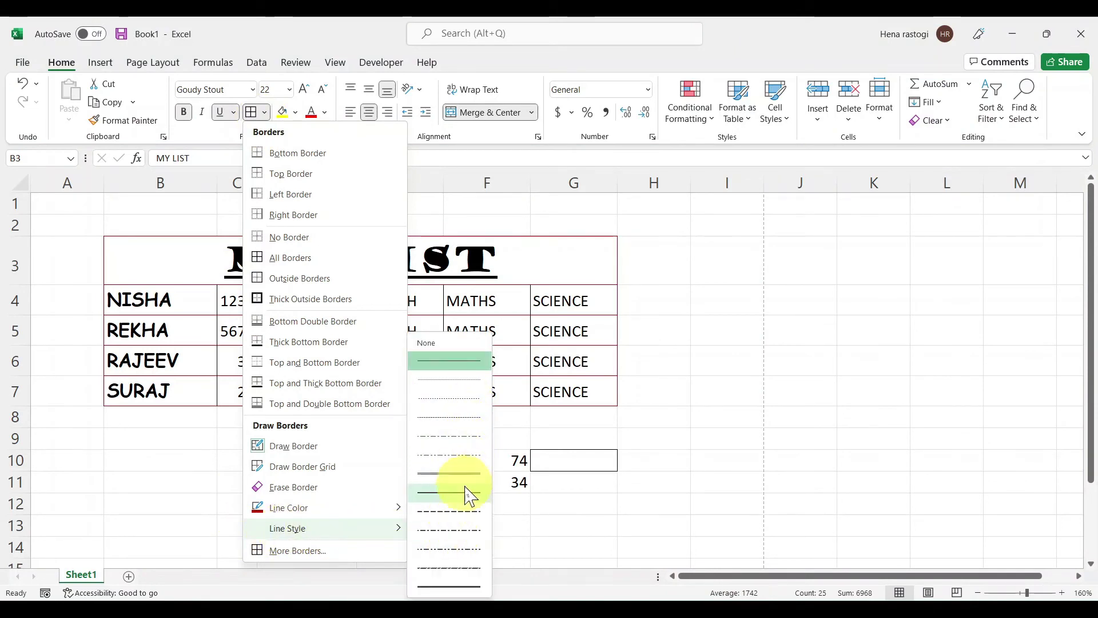
{"action": "left_click", "coordinate": [462, 588]}
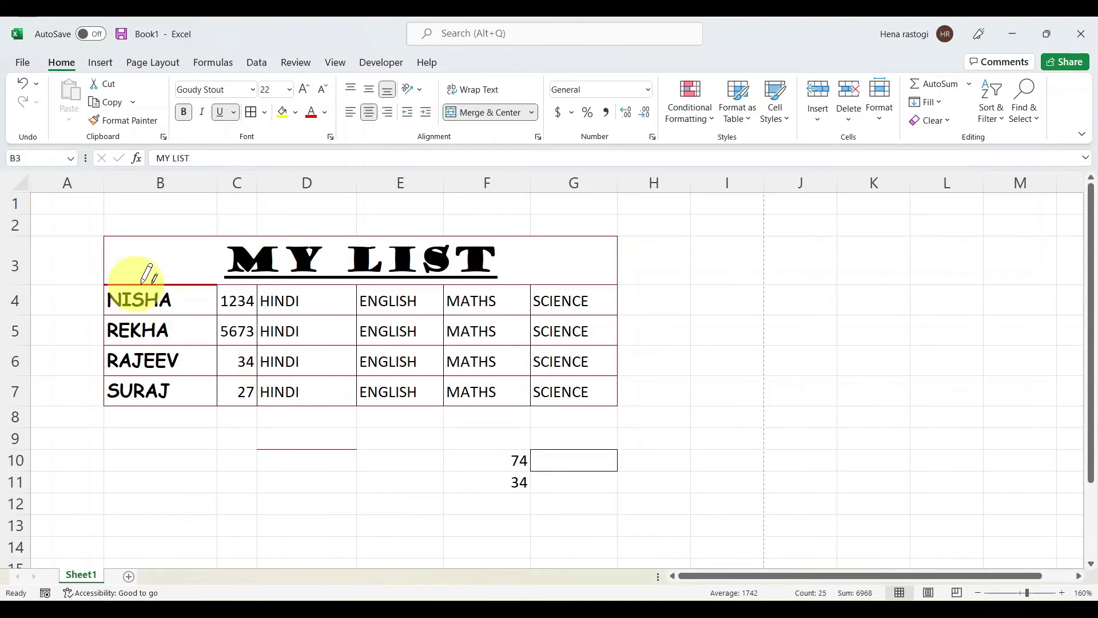
{"action": "mouse_move", "coordinate": [146, 280]}
{"action": "left_mouse_down"}
{"action": "mouse_move", "coordinate": [583, 278]}
{"action": "mouse_move", "coordinate": [615, 316]}
{"action": "left_mouse_up"}
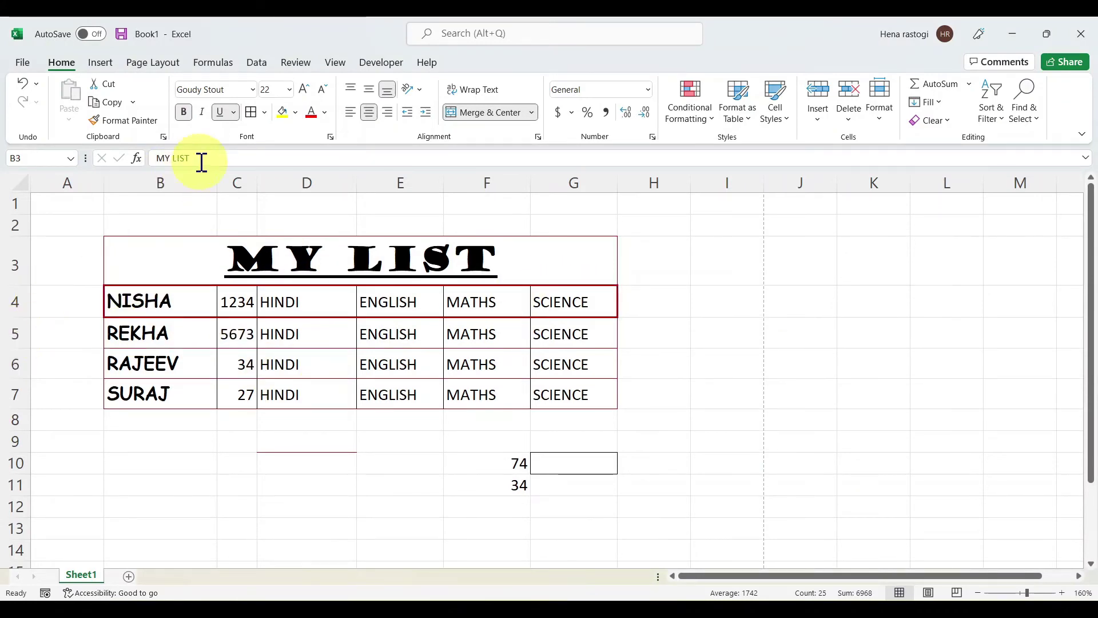
Choose a dash-dot line style and draw it beneath B5 to G5 and along the top edge of the title row.
{"action": "left_click", "coordinate": [264, 114]}
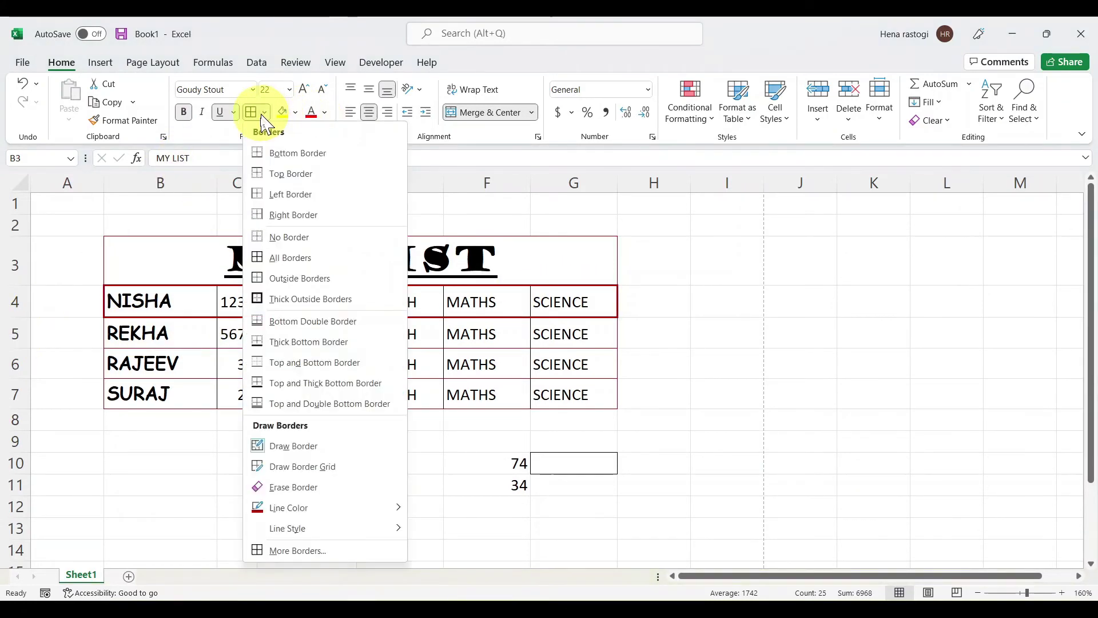
{"action": "mouse_move", "coordinate": [282, 529]}
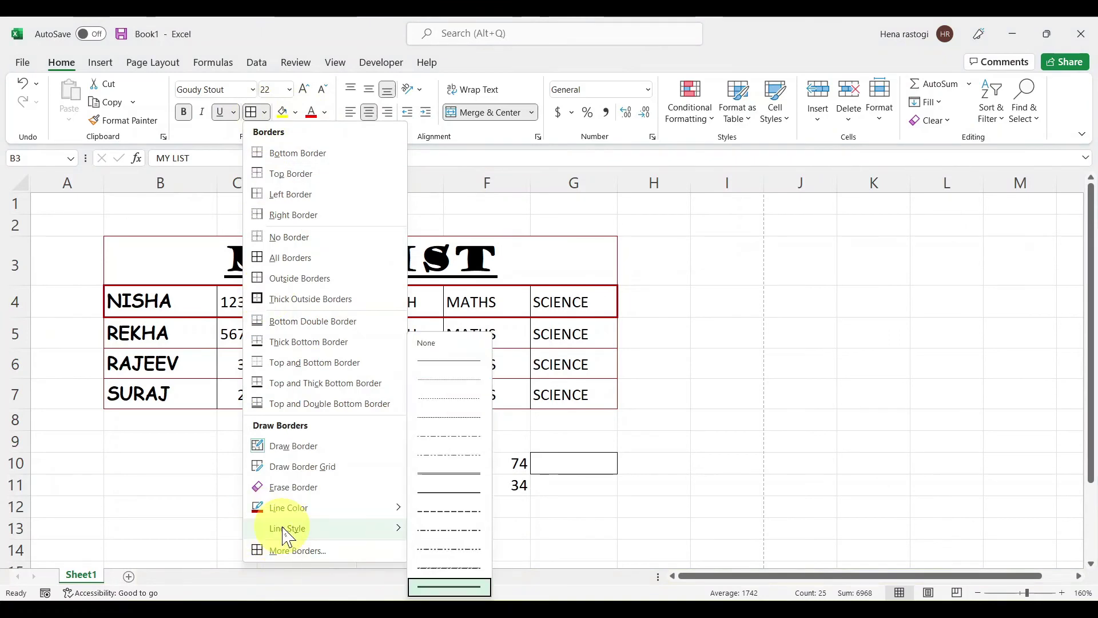
{"action": "left_click", "coordinate": [427, 574]}
{"action": "left_click_drag", "start_coordinate": [121, 343], "coordinate": [566, 345]}
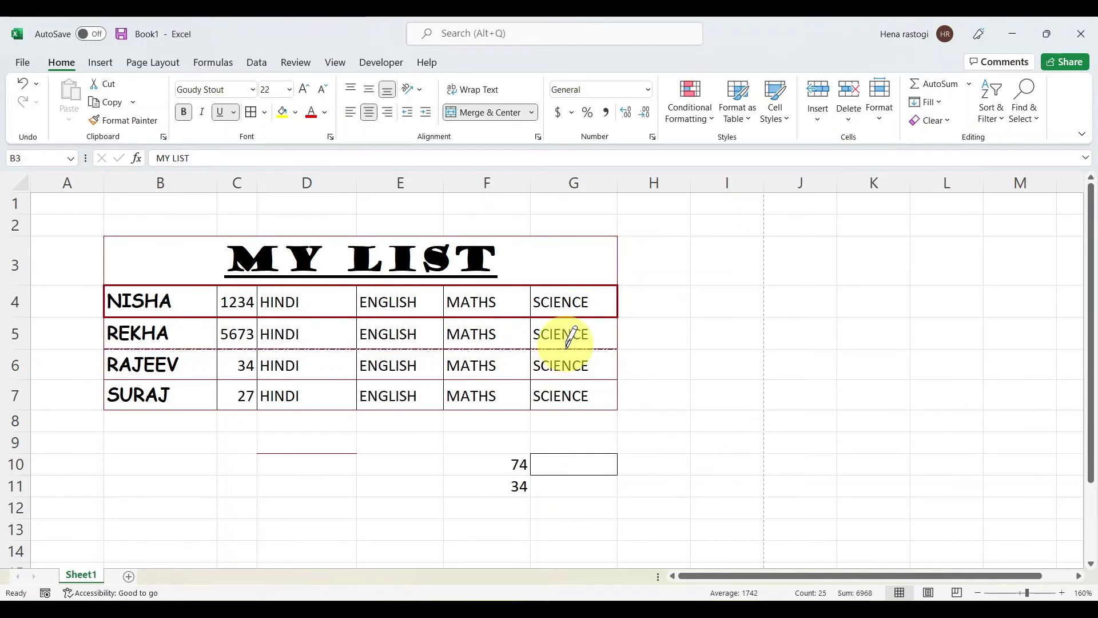
{"action": "mouse_move", "coordinate": [107, 235]}
{"action": "left_mouse_down"}
{"action": "mouse_move", "coordinate": [573, 235]}
{"action": "mouse_move", "coordinate": [655, 220]}
{"action": "left_mouse_up"}
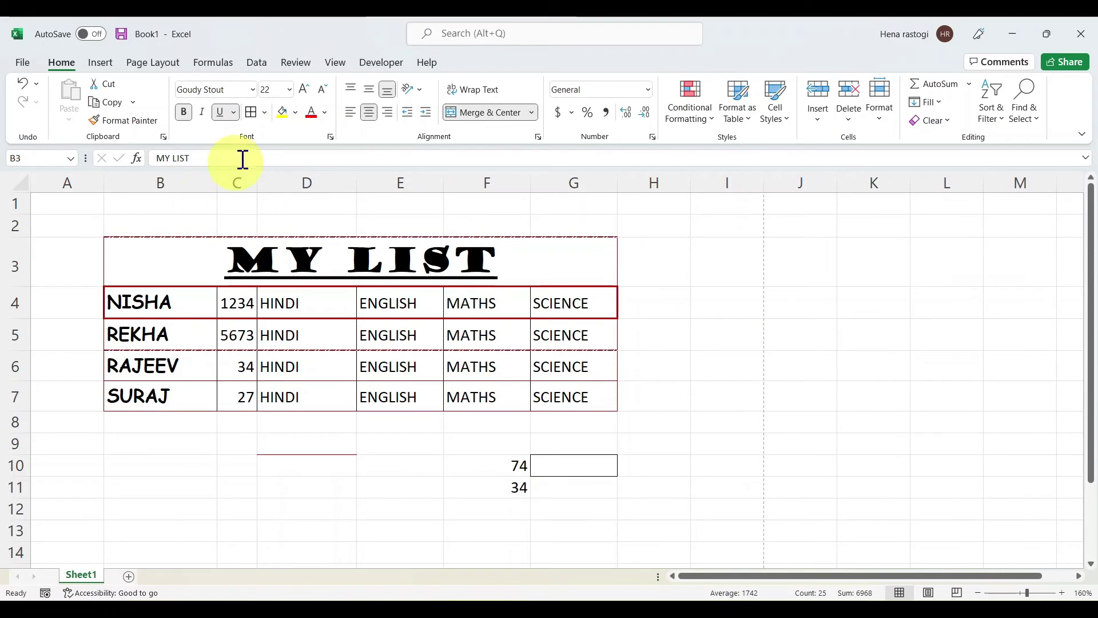
Remove the underline from the MY LIST title.
{"action": "left_click", "coordinate": [265, 112]}
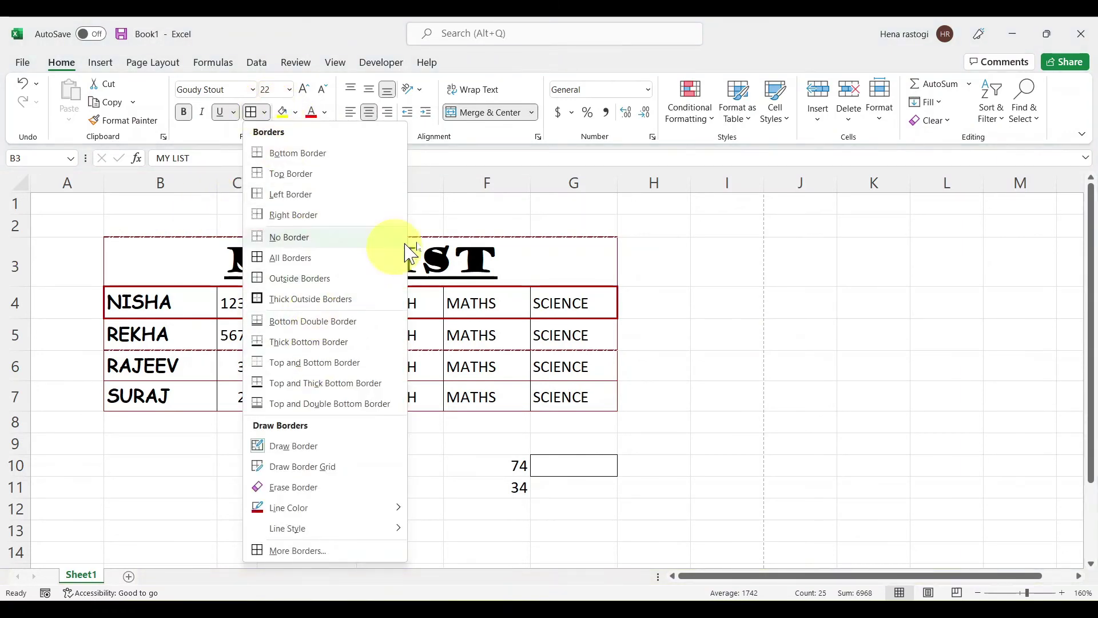
{"action": "left_click", "coordinate": [469, 247]}
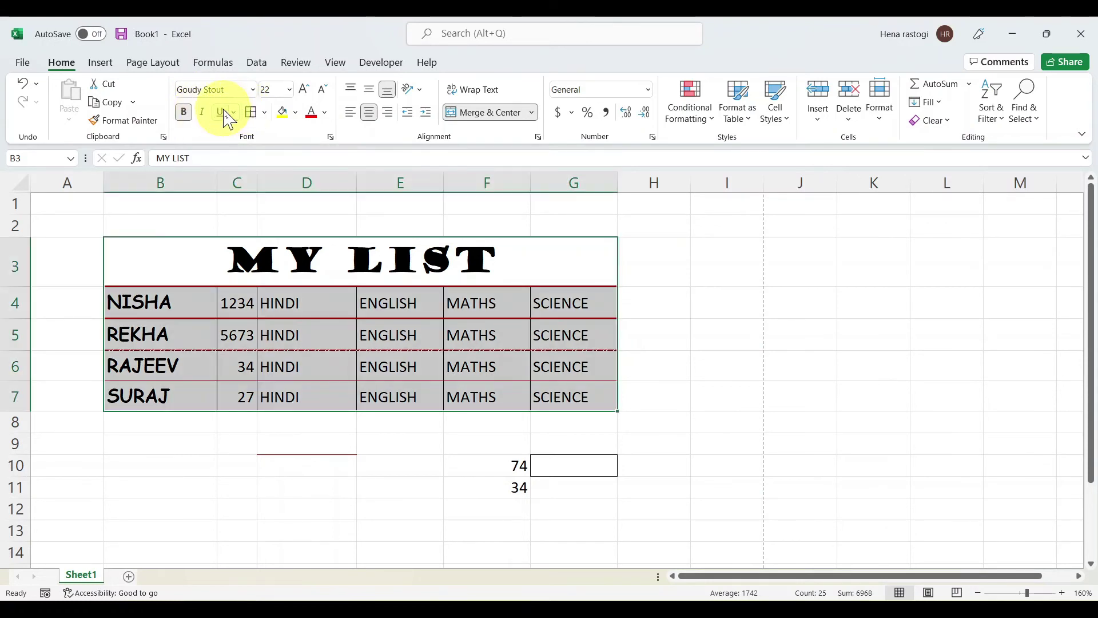
{"action": "left_click", "coordinate": [240, 298]}
{"action": "left_click", "coordinate": [231, 260]}
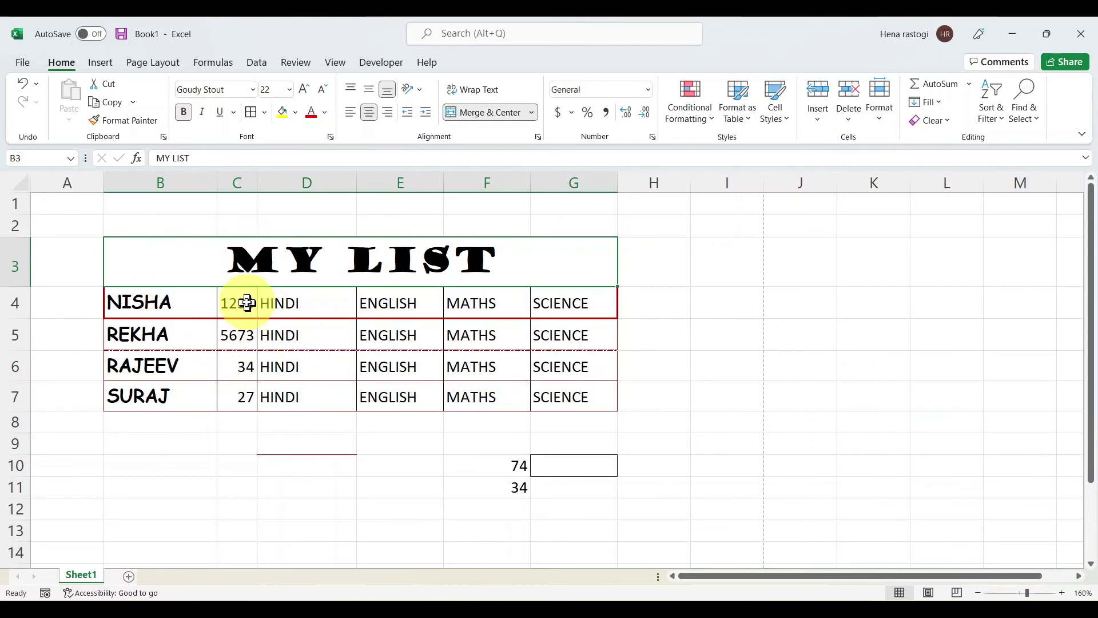
Italicize the numbers in C4 to C7 and widen column C slightly to fit them.
{"action": "left_click_drag", "start_coordinate": [247, 303], "coordinate": [246, 397]}
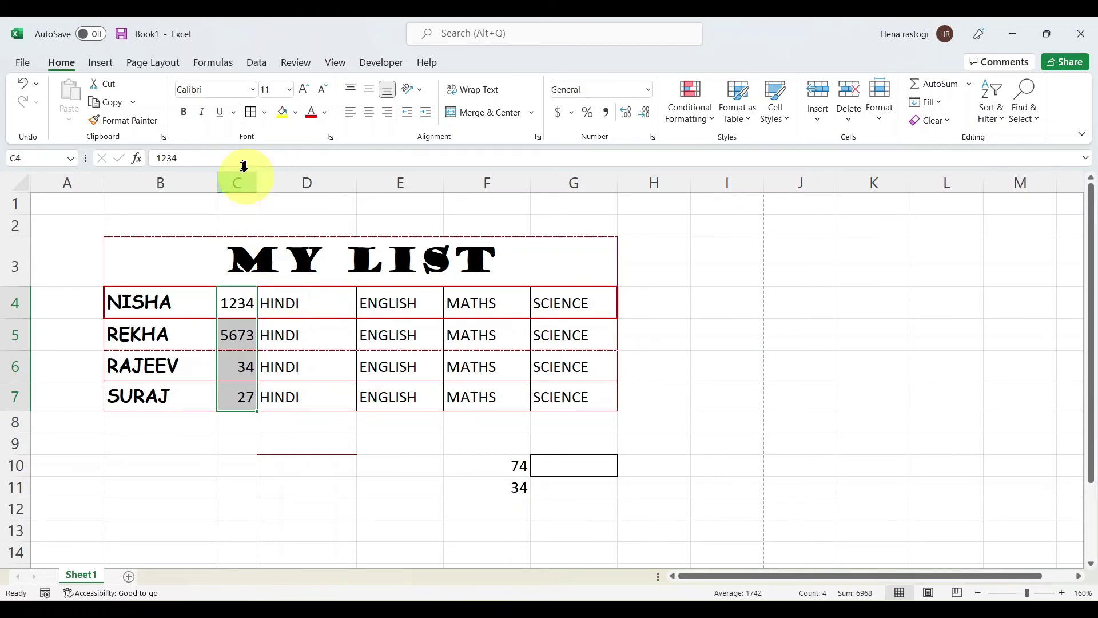
{"action": "left_click", "coordinate": [204, 114]}
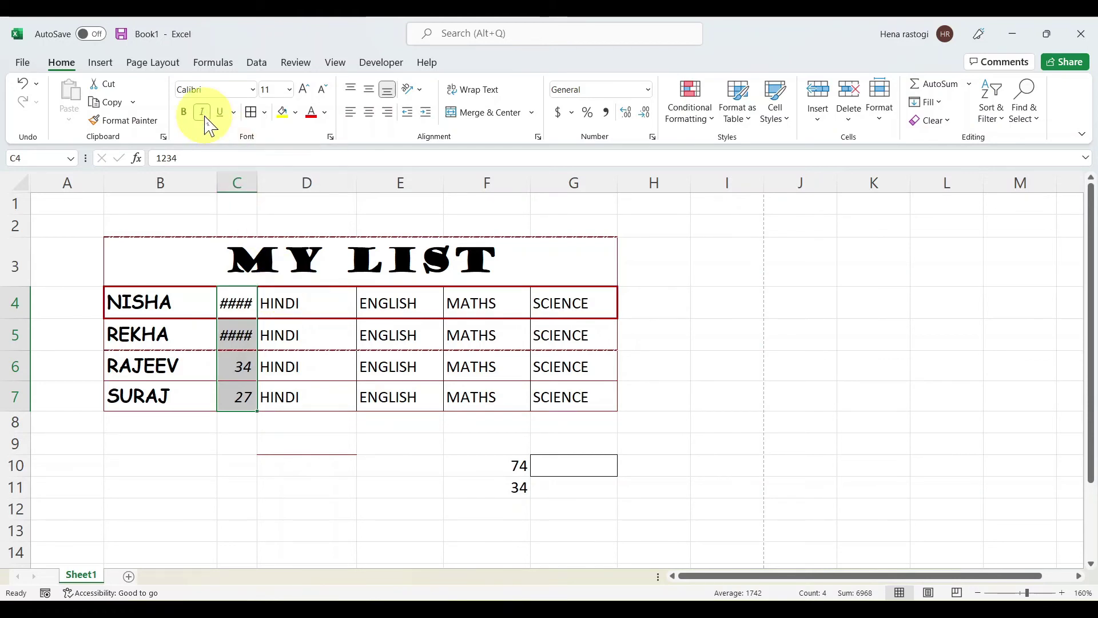
{"action": "left_click", "coordinate": [276, 464]}
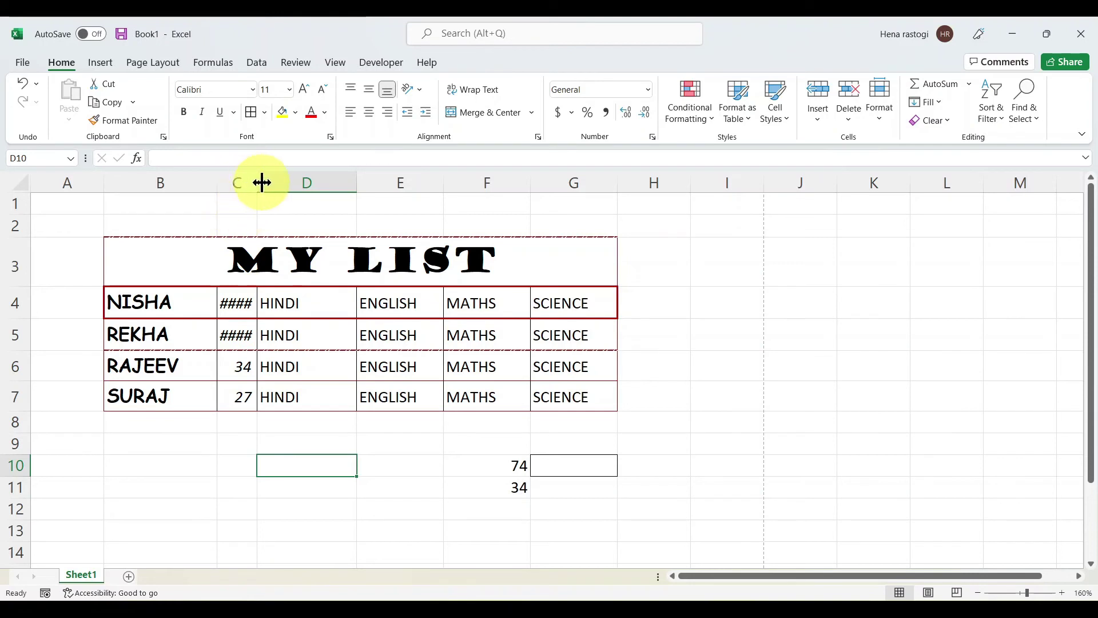
{"action": "left_click_drag", "start_coordinate": [258, 182], "coordinate": [270, 181]}
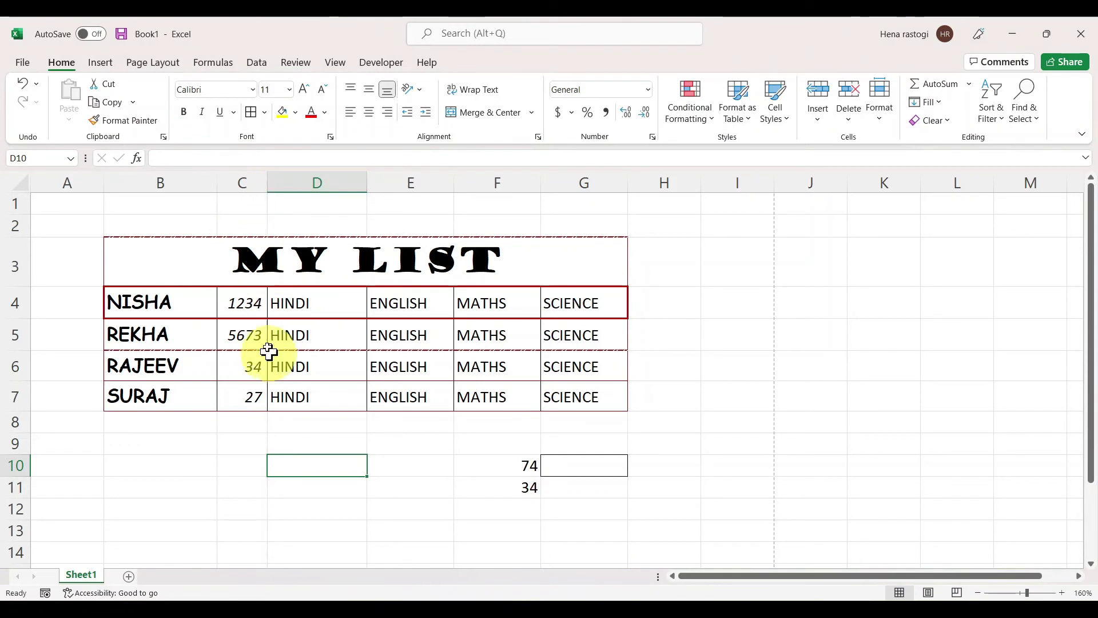
Try italic formatting on the HINDI entries in D4 to D7 and turn it off again.
{"action": "left_click", "coordinate": [434, 426]}
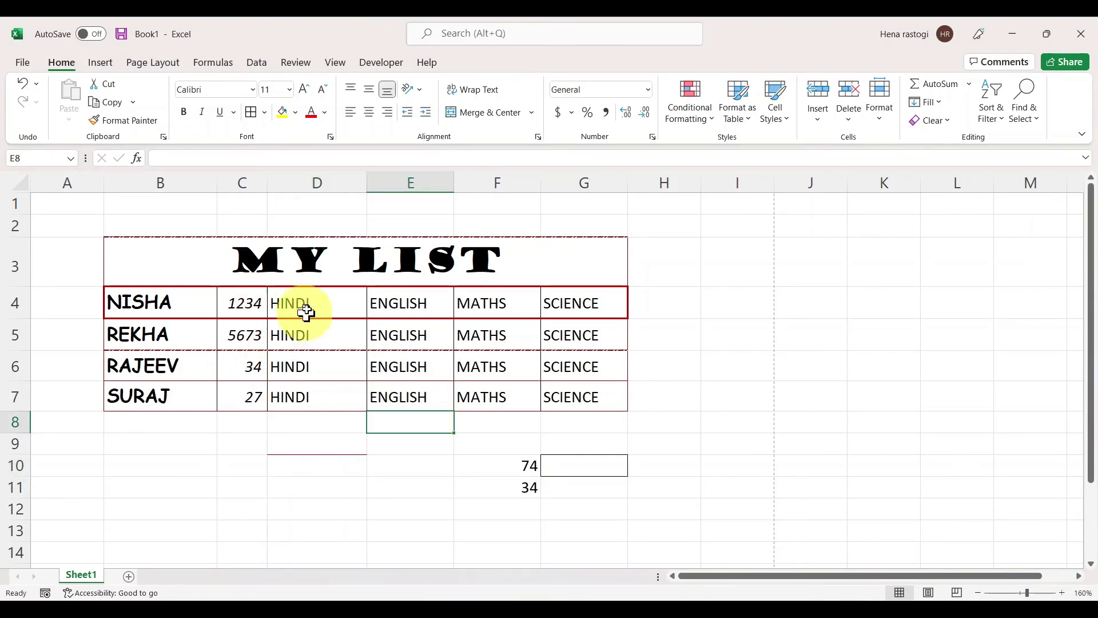
{"action": "left_click_drag", "start_coordinate": [304, 311], "coordinate": [314, 397]}
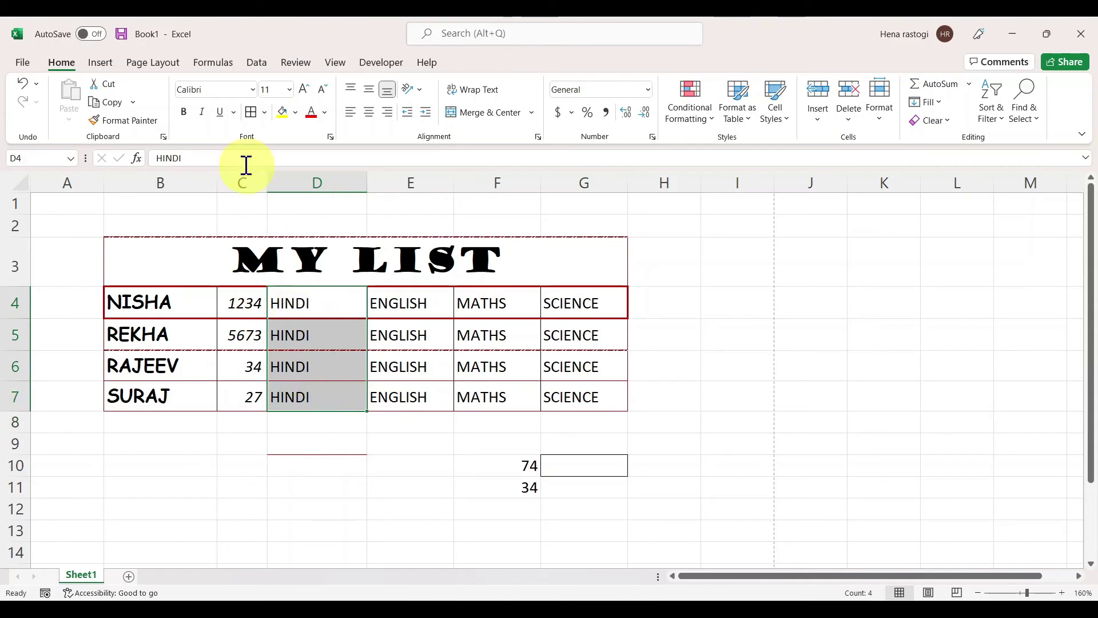
{"action": "left_click", "coordinate": [202, 112]}
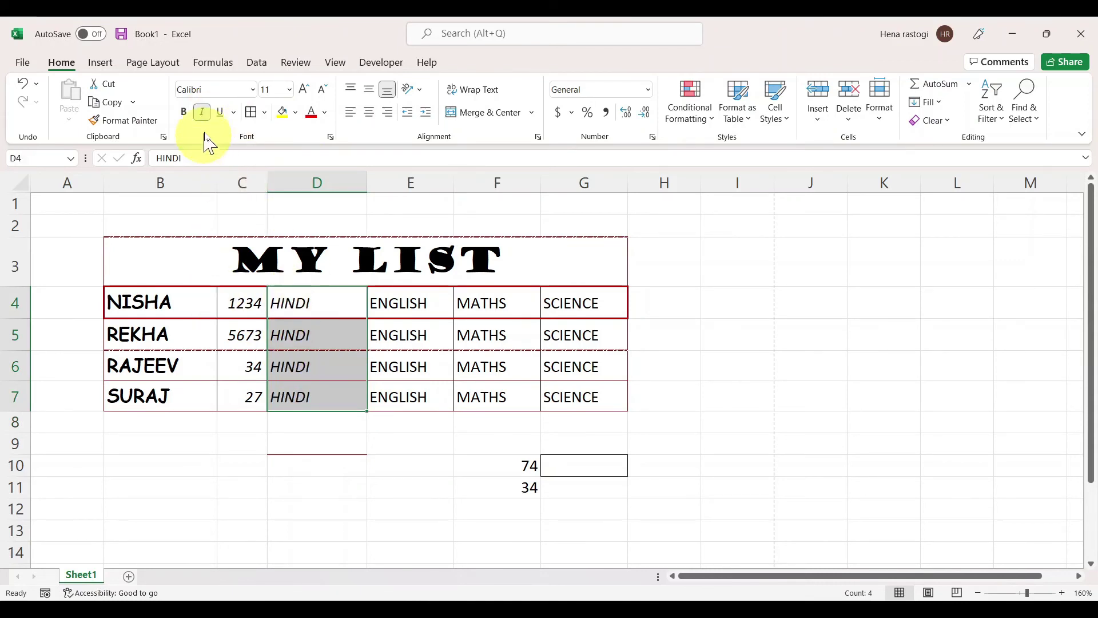
{"action": "left_click", "coordinate": [205, 114]}
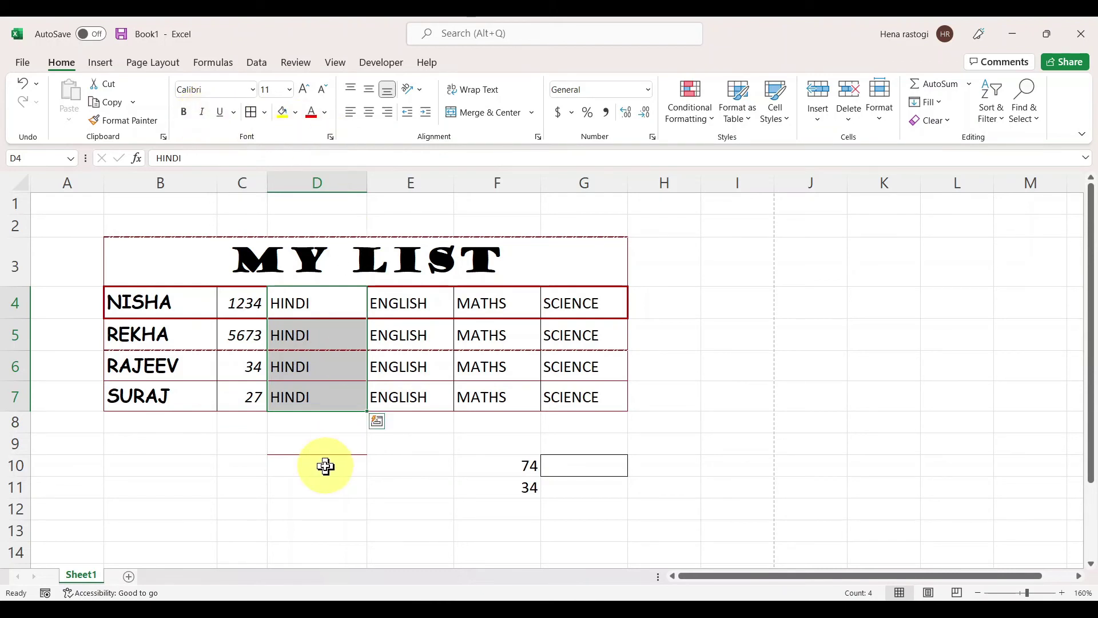
Enter 7 in cell D9.
{"action": "left_click", "coordinate": [323, 443]}
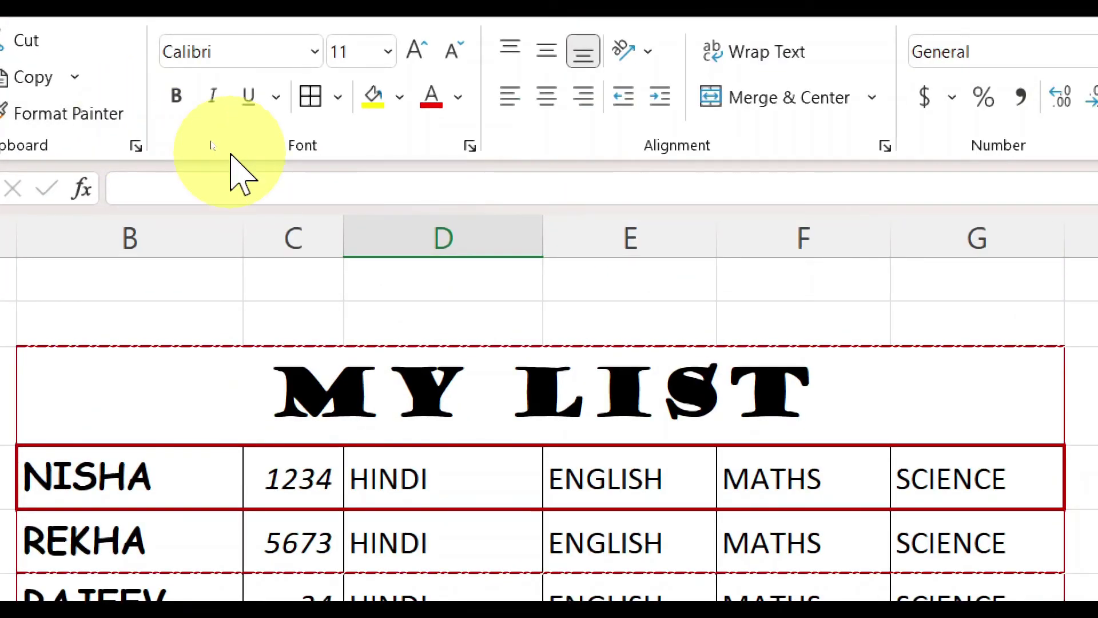
{"action": "type", "text": "7"}
{"action": "left_click", "coordinate": [166, 273]}
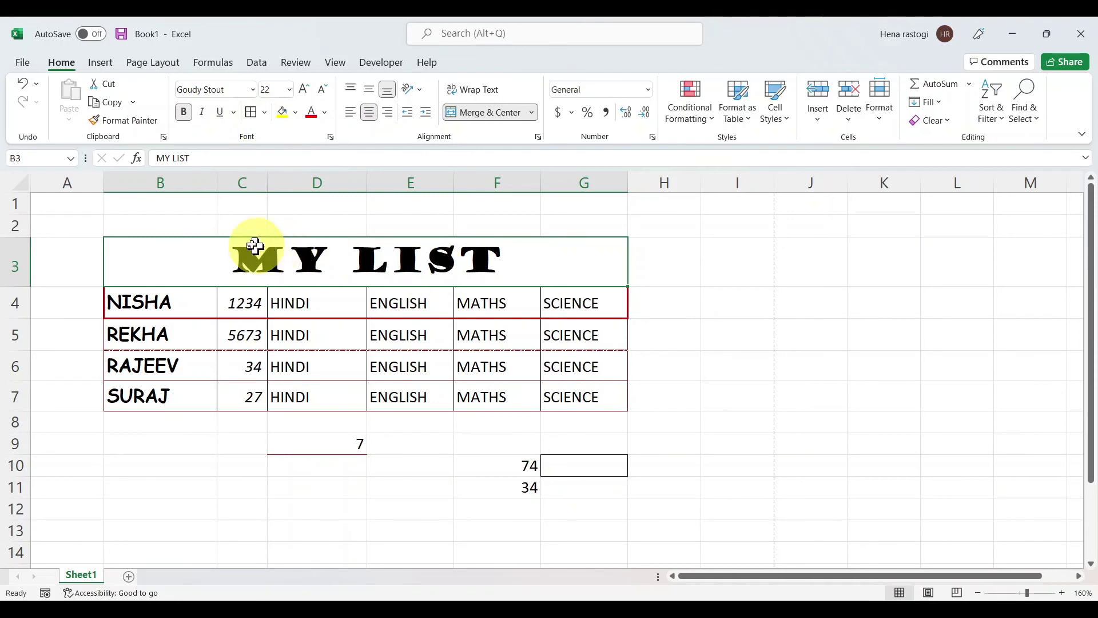
Apply All Borders in the red dash-dot style to the whole list, B3 to G7.
{"action": "left_click_drag", "start_coordinate": [252, 247], "coordinate": [258, 395]}
{"action": "left_click", "coordinate": [250, 113]}
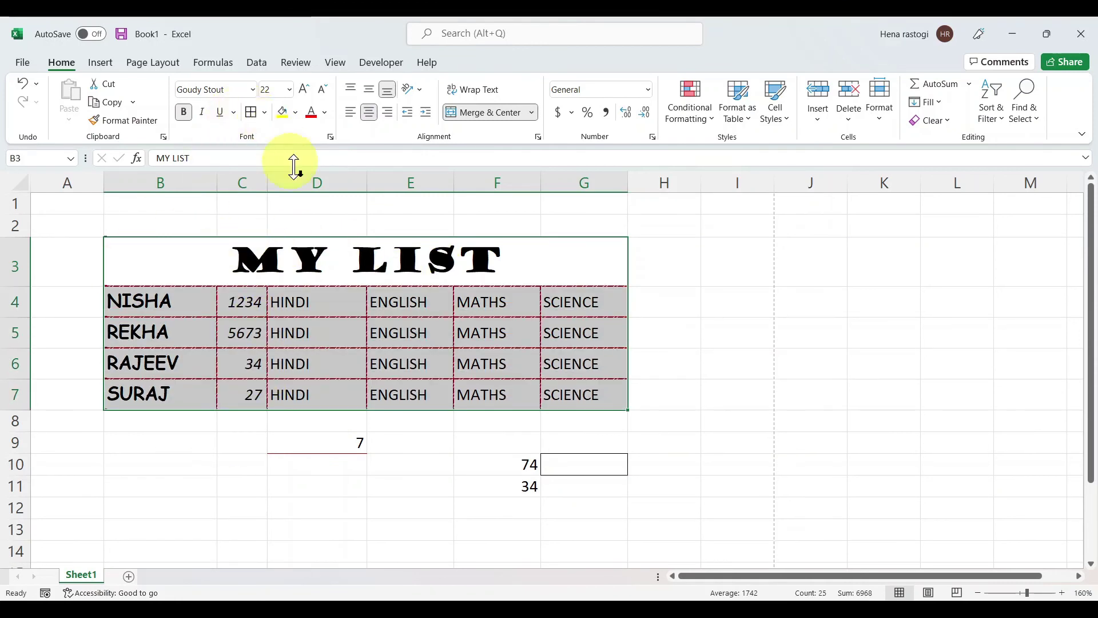
{"action": "left_click", "coordinate": [314, 293]}
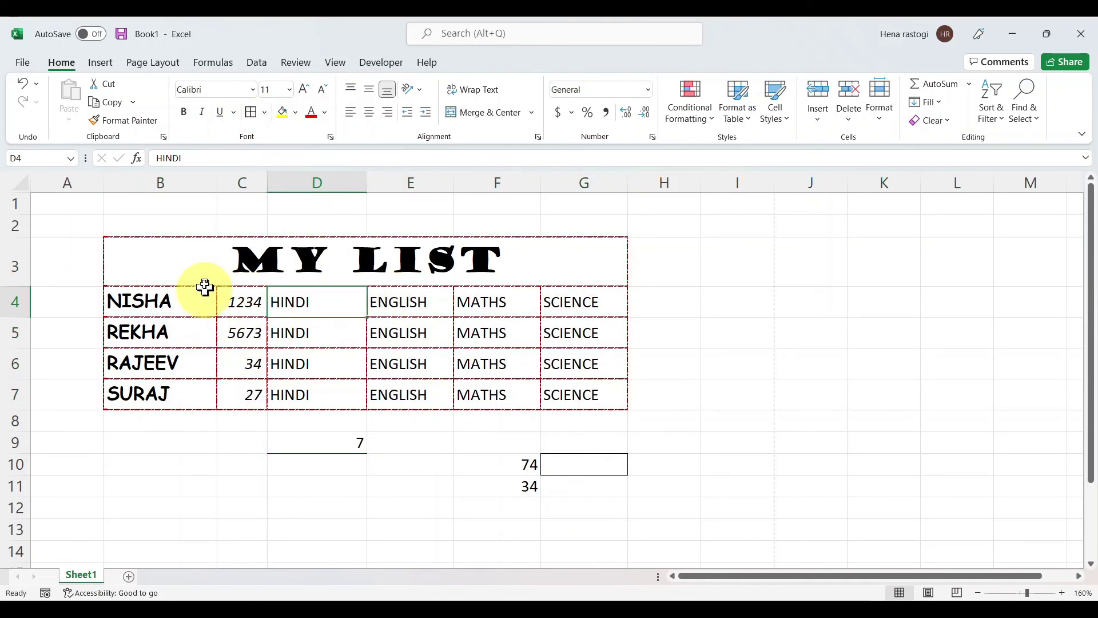
Fill the merged MY LIST title cell with the standard light blue color.
{"action": "left_click", "coordinate": [290, 258]}
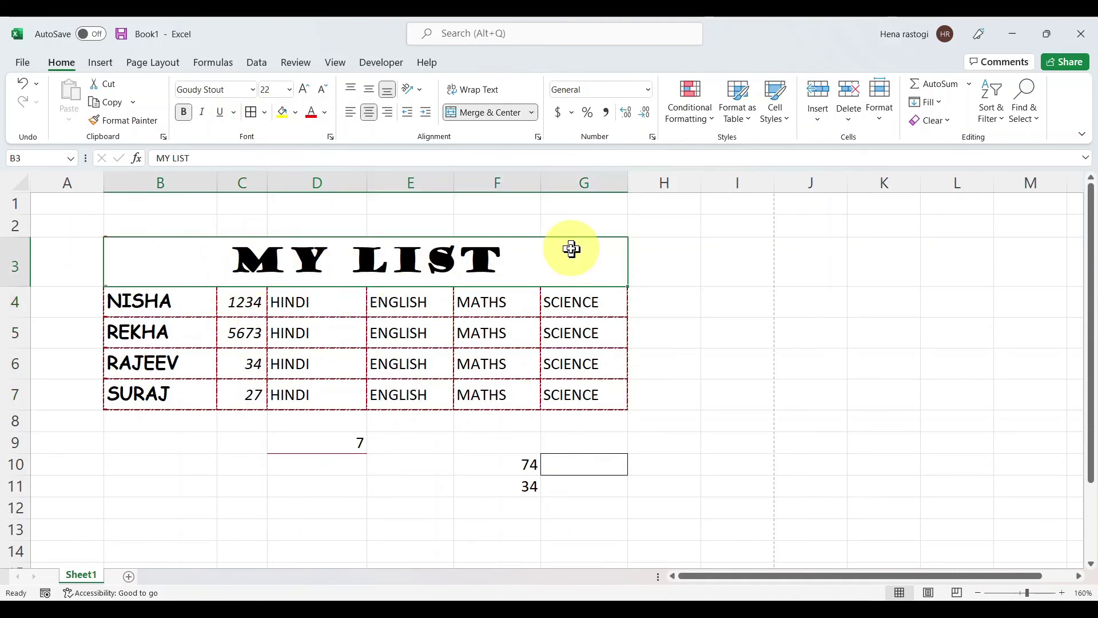
{"action": "left_click", "coordinate": [296, 114]}
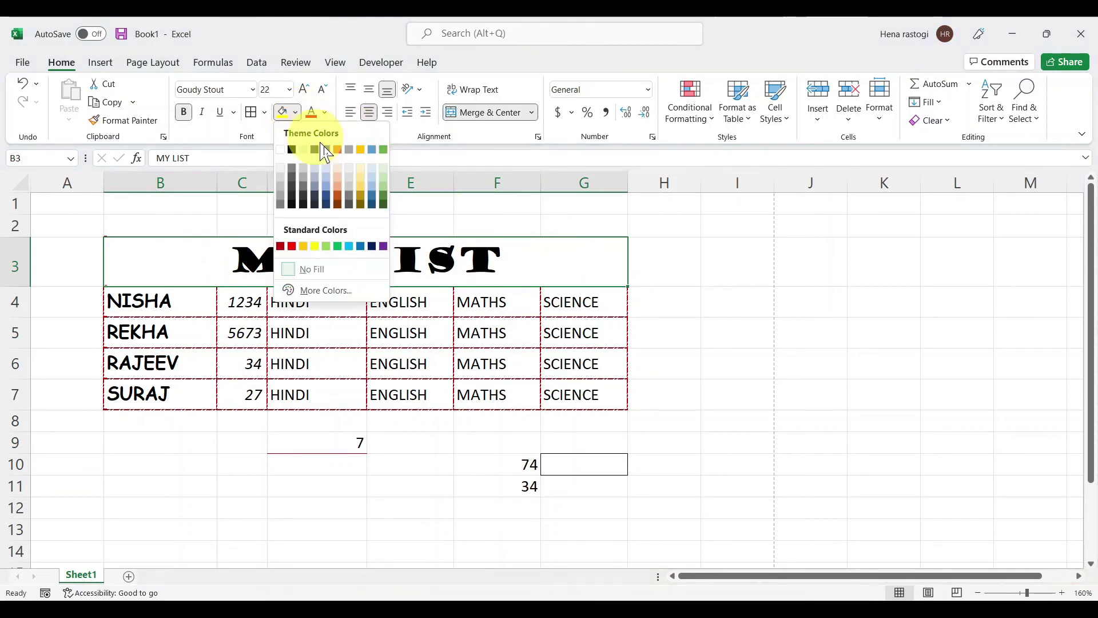
{"action": "left_click", "coordinate": [349, 247]}
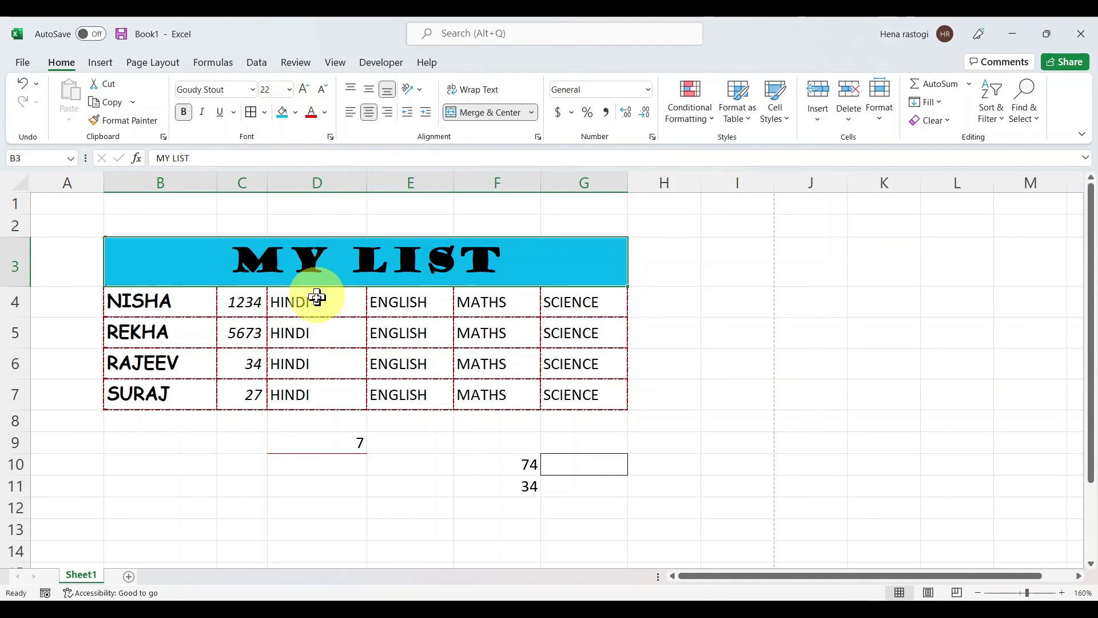
Fill the HINDI cells D4 to D7 with light orange and the ENGLISH cells E4 to E7 with light gold.
{"action": "left_click_drag", "start_coordinate": [317, 297], "coordinate": [319, 392]}
{"action": "left_click", "coordinate": [295, 113]}
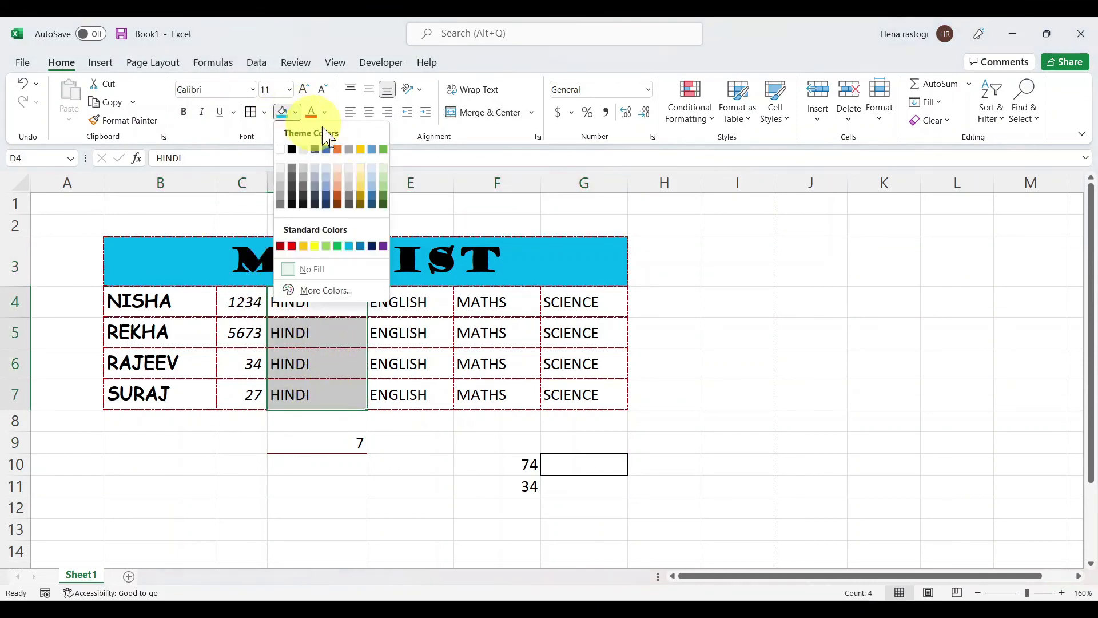
{"action": "left_click", "coordinate": [339, 175]}
{"action": "left_click_drag", "start_coordinate": [404, 291], "coordinate": [404, 391]}
{"action": "left_click", "coordinate": [295, 112]}
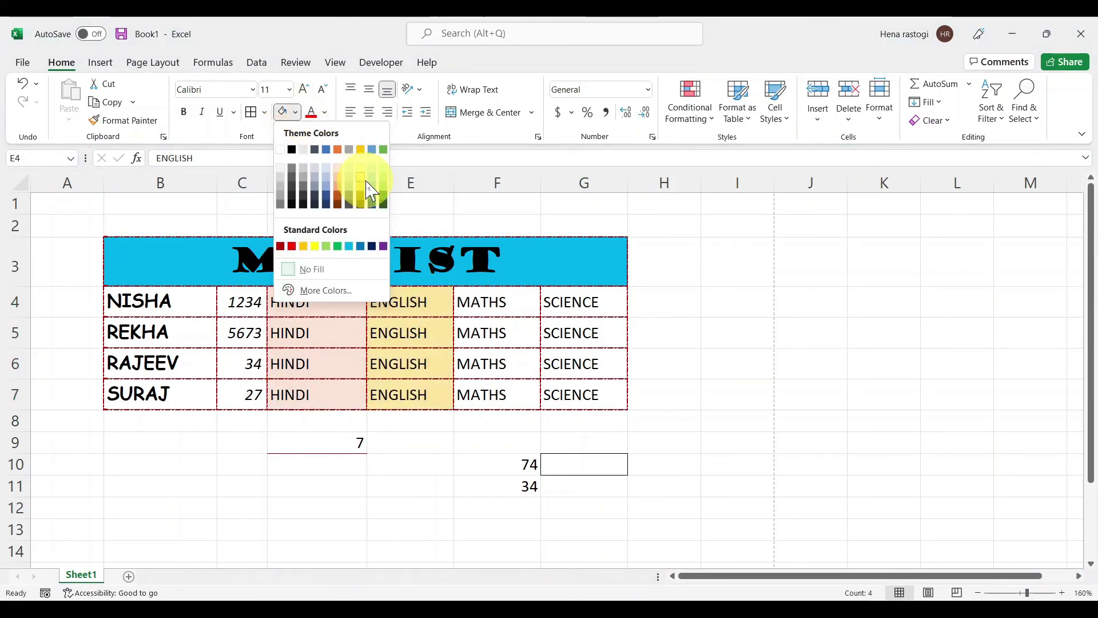
{"action": "left_click", "coordinate": [370, 192]}
Fill the MATHS cells F4 to F7 with pale blue and the SCIENCE cells G4 to G7 with light green.
{"action": "left_click_drag", "start_coordinate": [504, 302], "coordinate": [514, 394]}
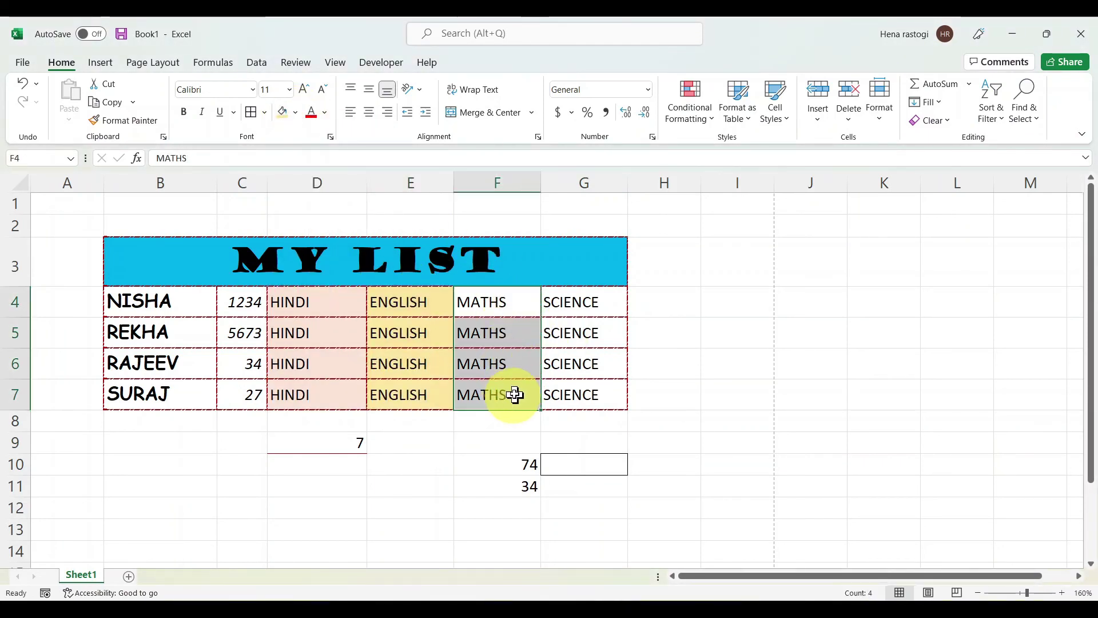
{"action": "left_click", "coordinate": [295, 112]}
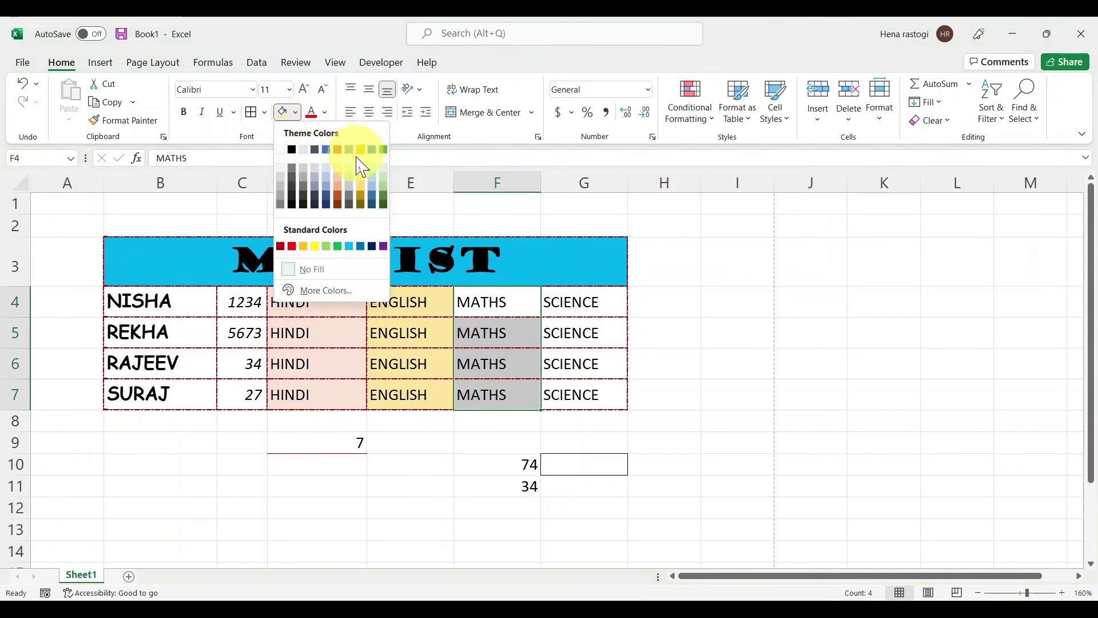
{"action": "left_click", "coordinate": [376, 185]}
{"action": "left_click_drag", "start_coordinate": [564, 294], "coordinate": [564, 412]}
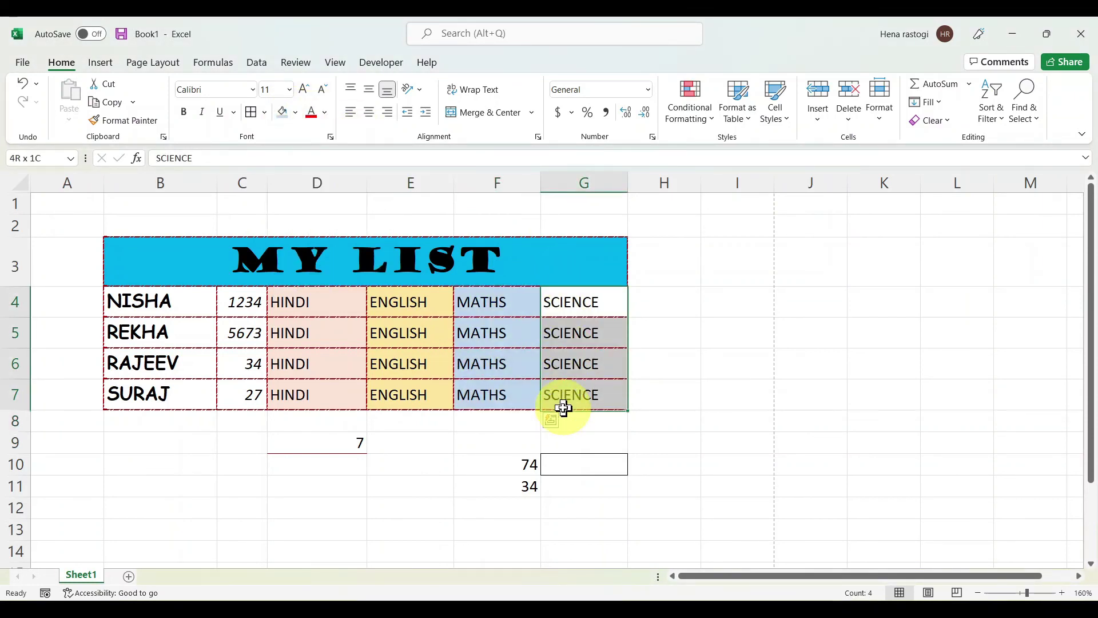
{"action": "left_click", "coordinate": [295, 112]}
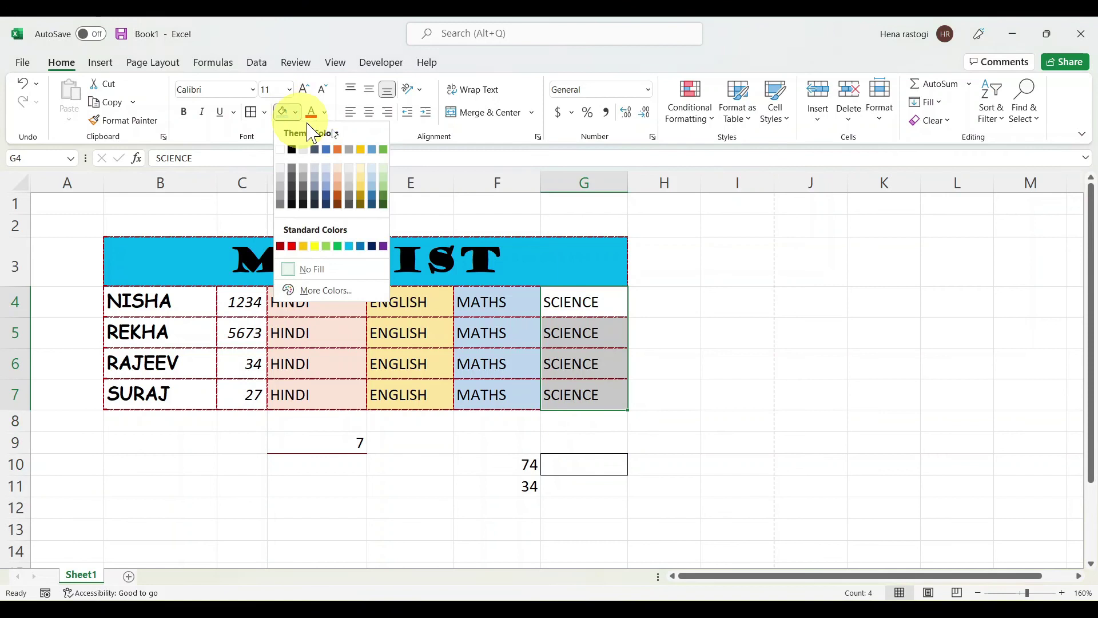
{"action": "left_click", "coordinate": [389, 186]}
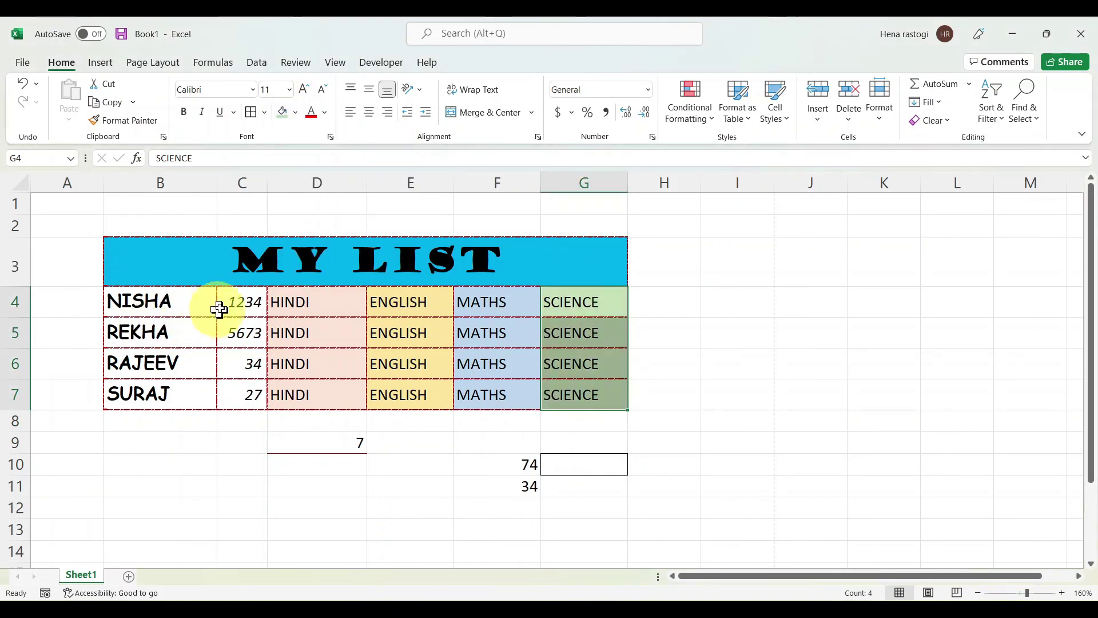
Fill the number cells C4 to C7 with a light blue-gray theme color.
{"action": "left_click_drag", "start_coordinate": [226, 304], "coordinate": [232, 382]}
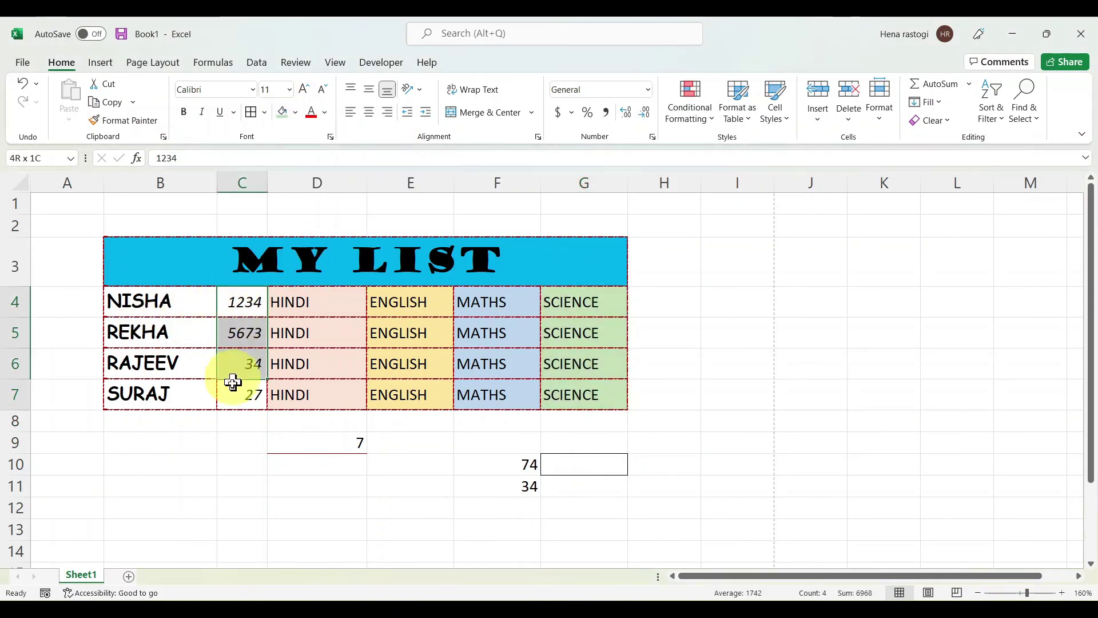
{"action": "left_click", "coordinate": [295, 112]}
{"action": "left_click", "coordinate": [314, 183]}
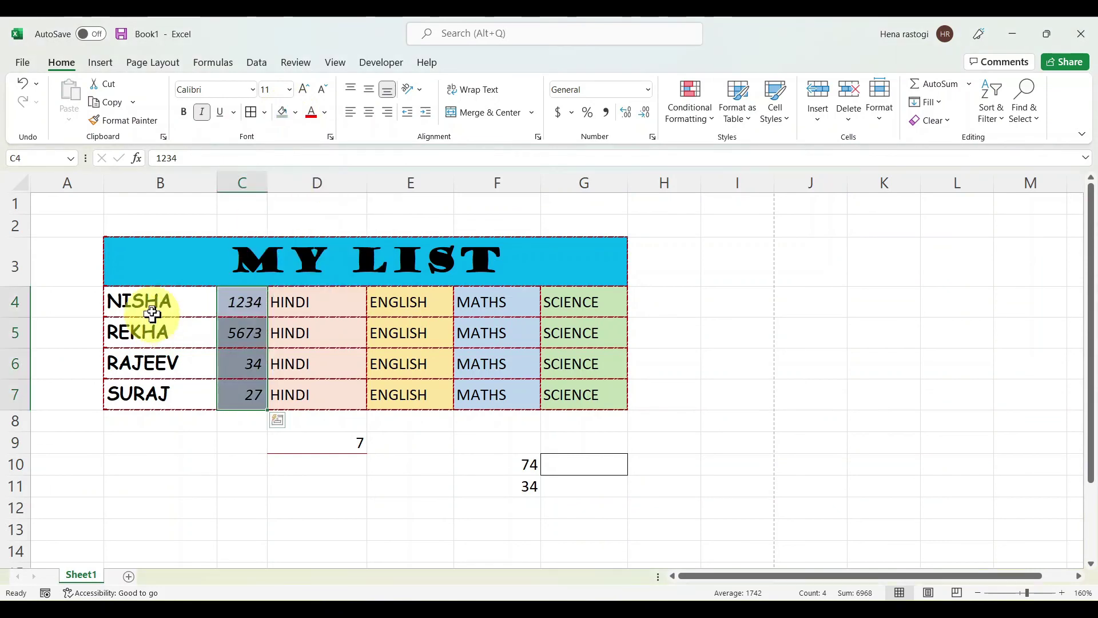
Fill the name cells B4 to B7 with a light yellow chosen from the extended standard color palette.
{"action": "left_click_drag", "start_coordinate": [153, 311], "coordinate": [152, 393]}
{"action": "left_click", "coordinate": [295, 112]}
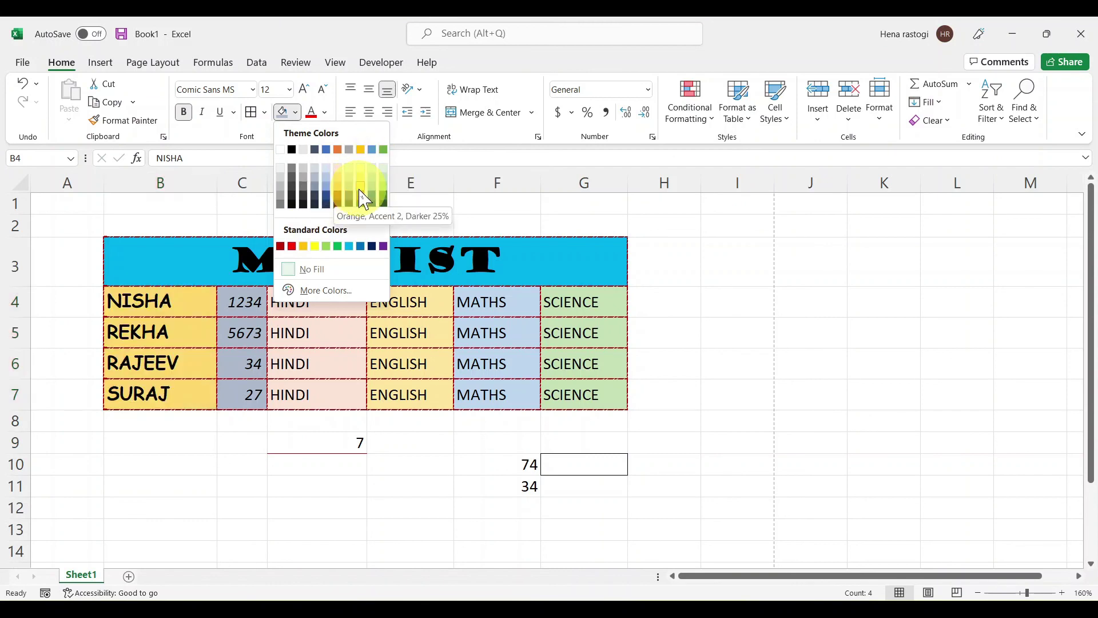
{"action": "left_click", "coordinate": [320, 291]}
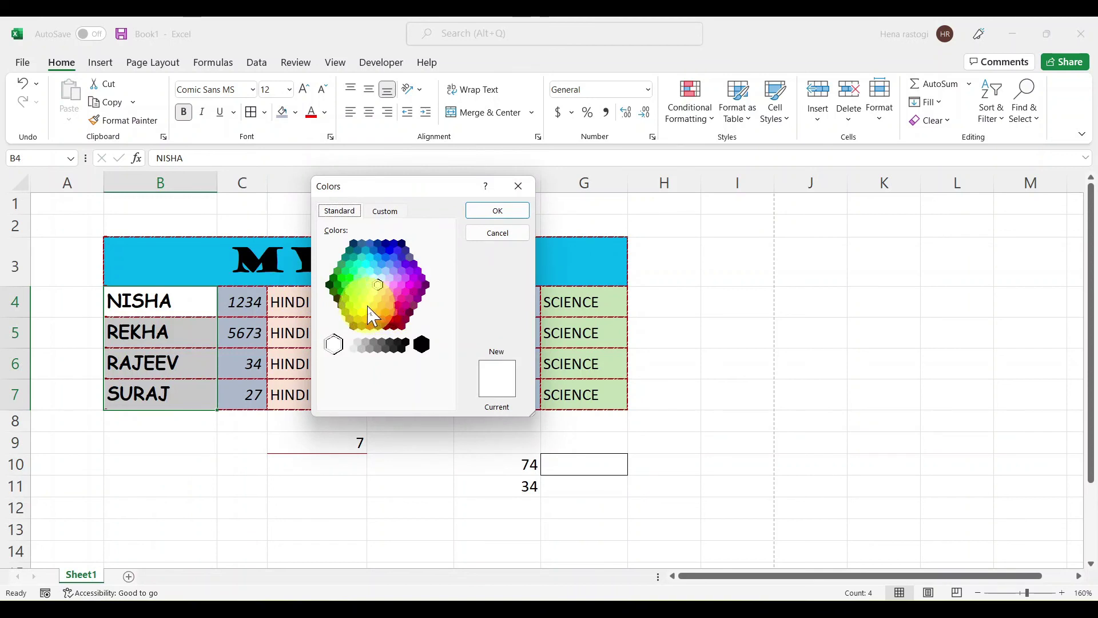
{"action": "left_click", "coordinate": [366, 305]}
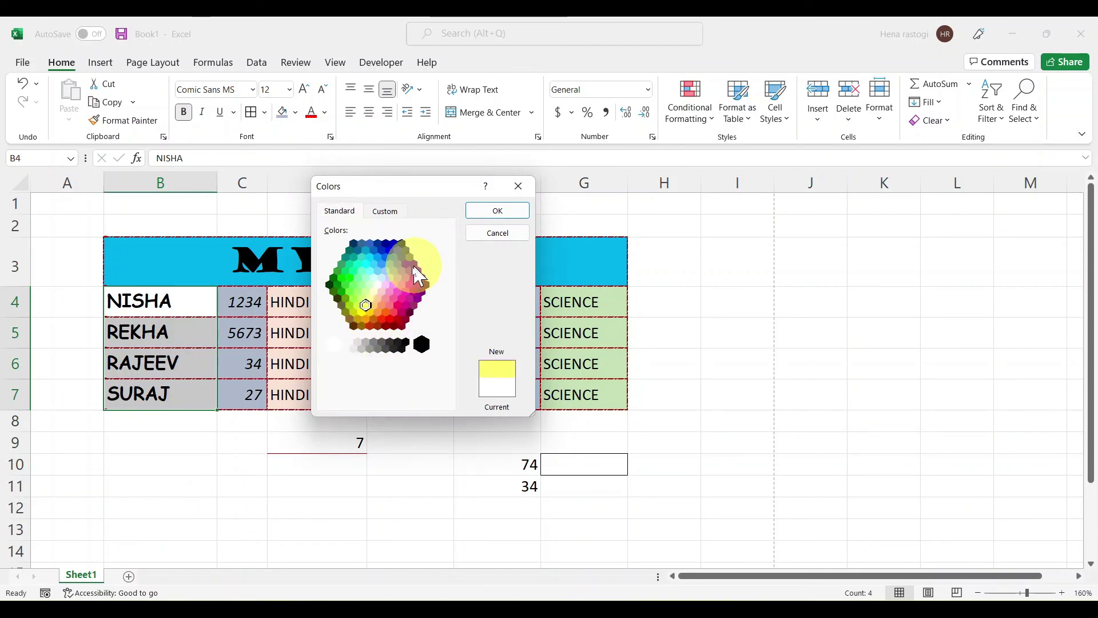
{"action": "left_click", "coordinate": [497, 211]}
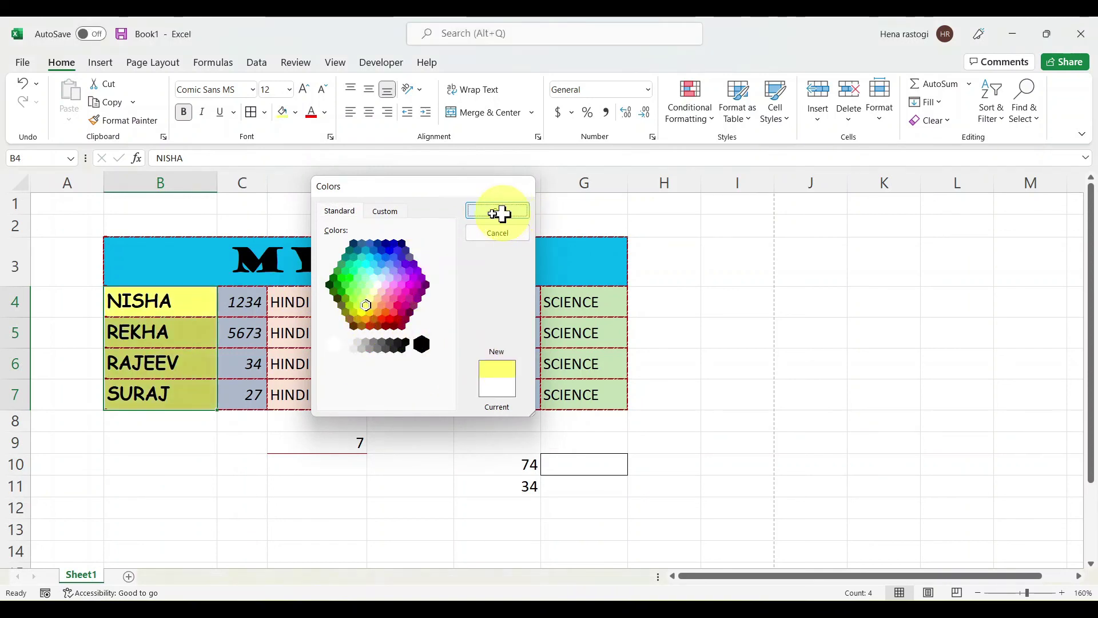
{"action": "left_click", "coordinate": [250, 346]}
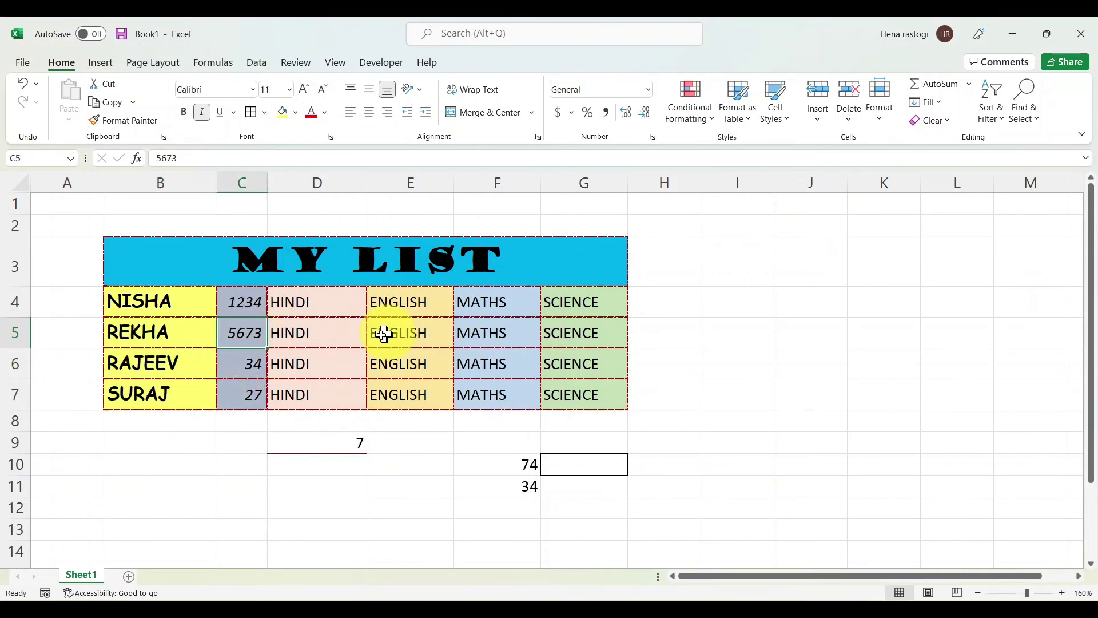
Change the font color of the MY LIST title to white.
{"action": "left_click", "coordinate": [214, 268]}
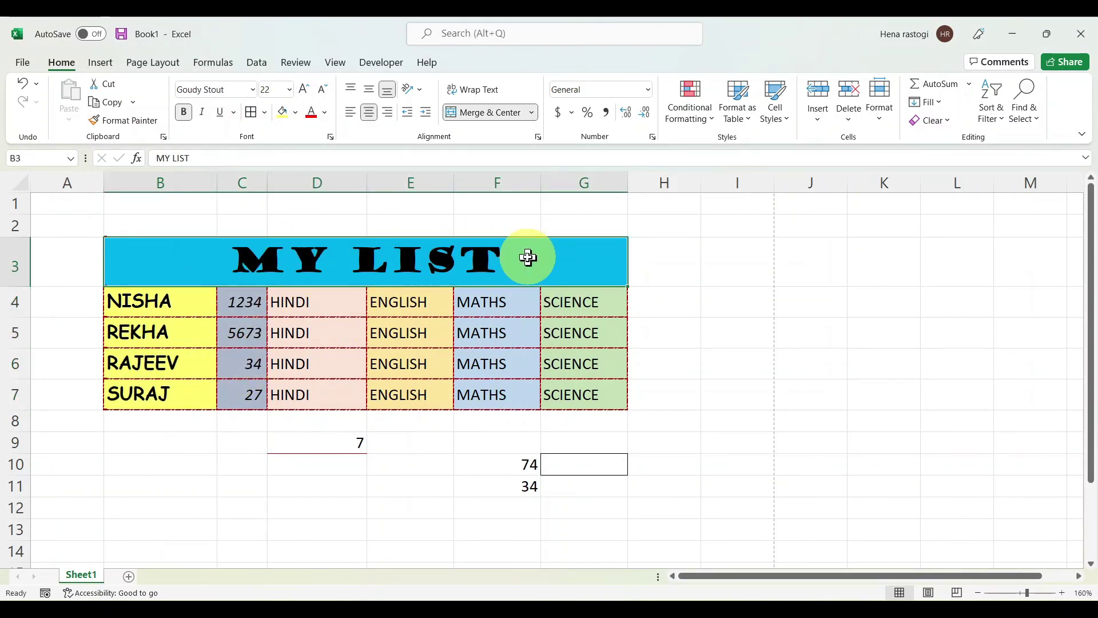
{"action": "left_click", "coordinate": [325, 114]}
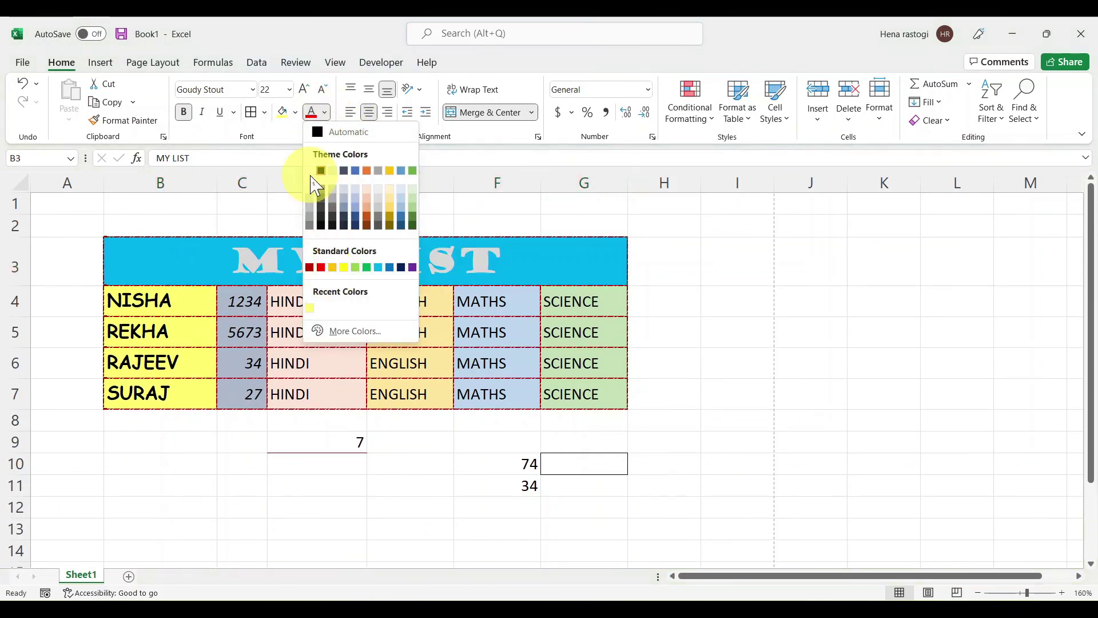
{"action": "left_click", "coordinate": [311, 171]}
{"action": "left_click", "coordinate": [296, 356]}
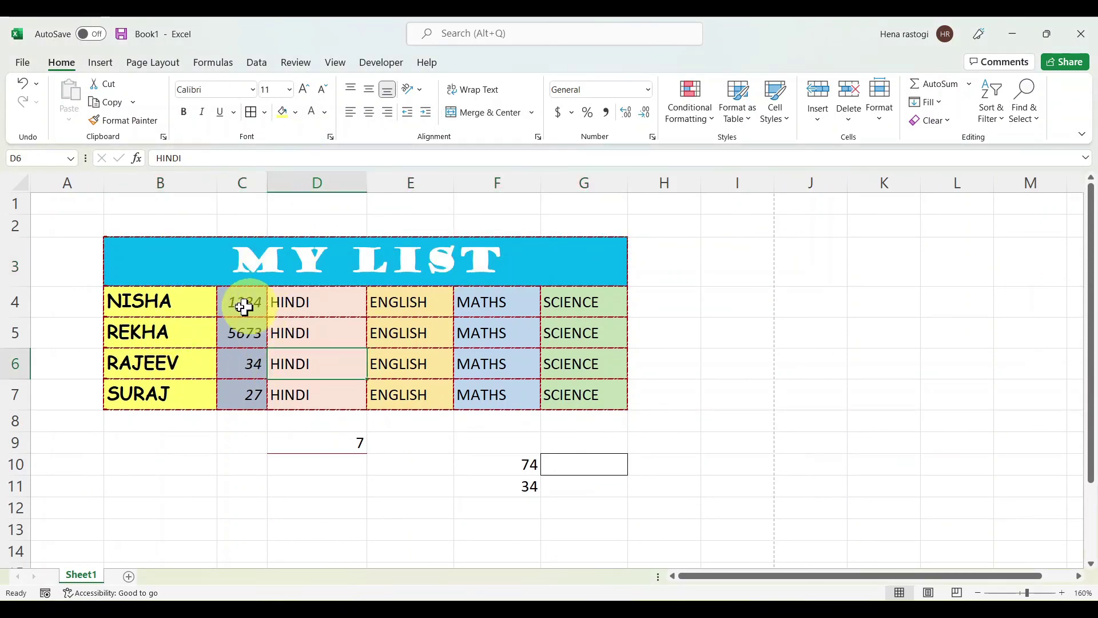
Make the numbers in C4 to C7 and the subject entries in D4 to G7 bold.
{"action": "left_click_drag", "start_coordinate": [243, 302], "coordinate": [240, 395]}
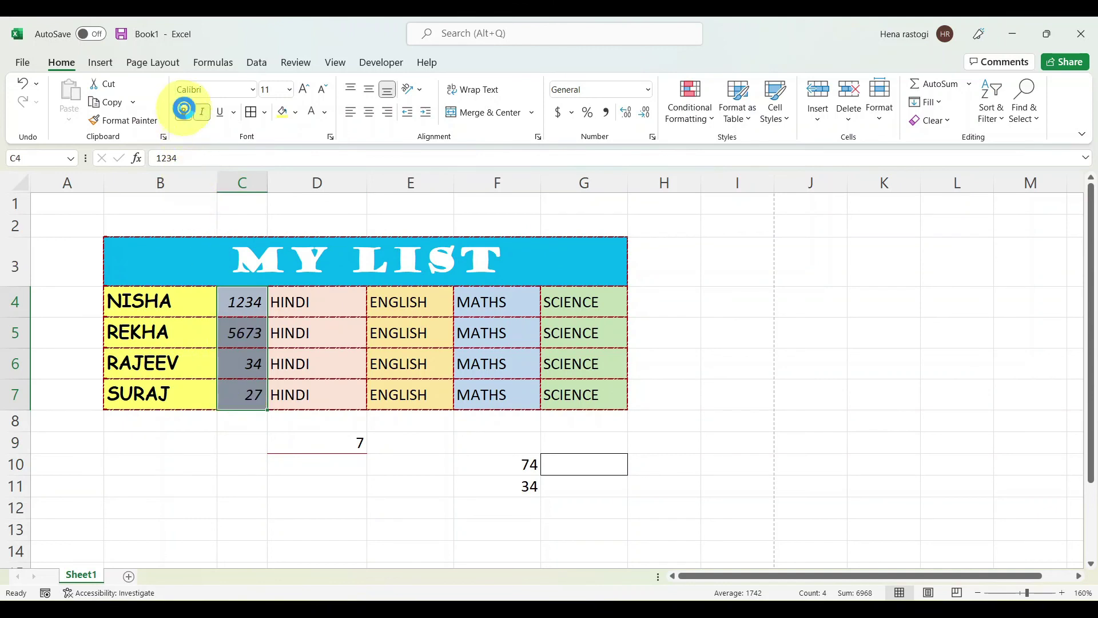
{"action": "left_click_drag", "start_coordinate": [280, 303], "coordinate": [549, 380]}
{"action": "left_click", "coordinate": [183, 112]}
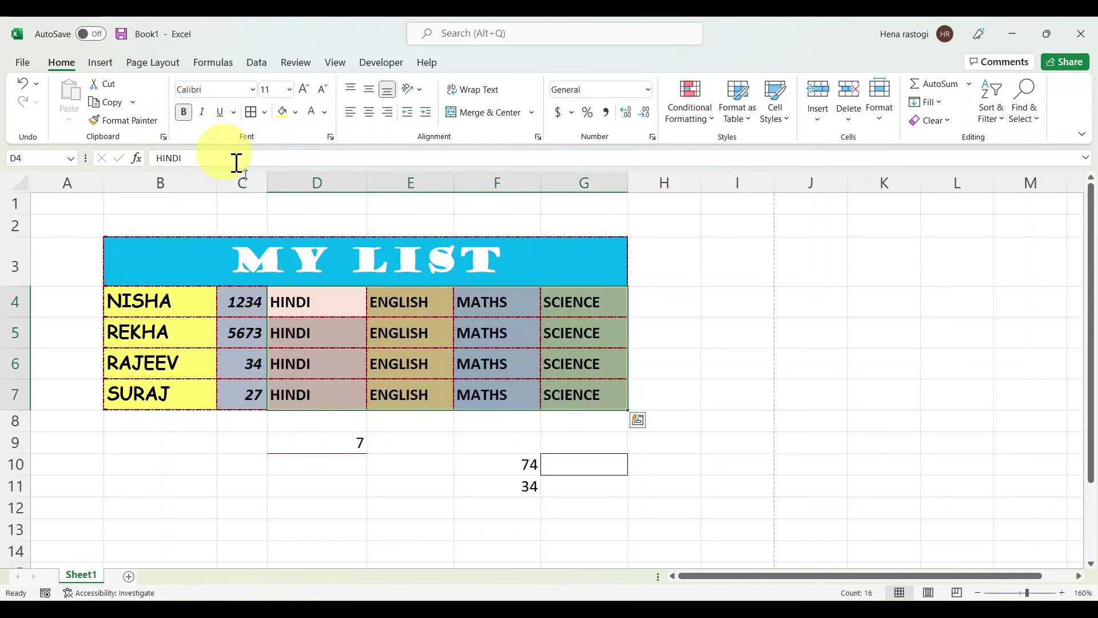
Set the font color of the MY LIST title to standard red.
{"action": "left_click", "coordinate": [284, 251]}
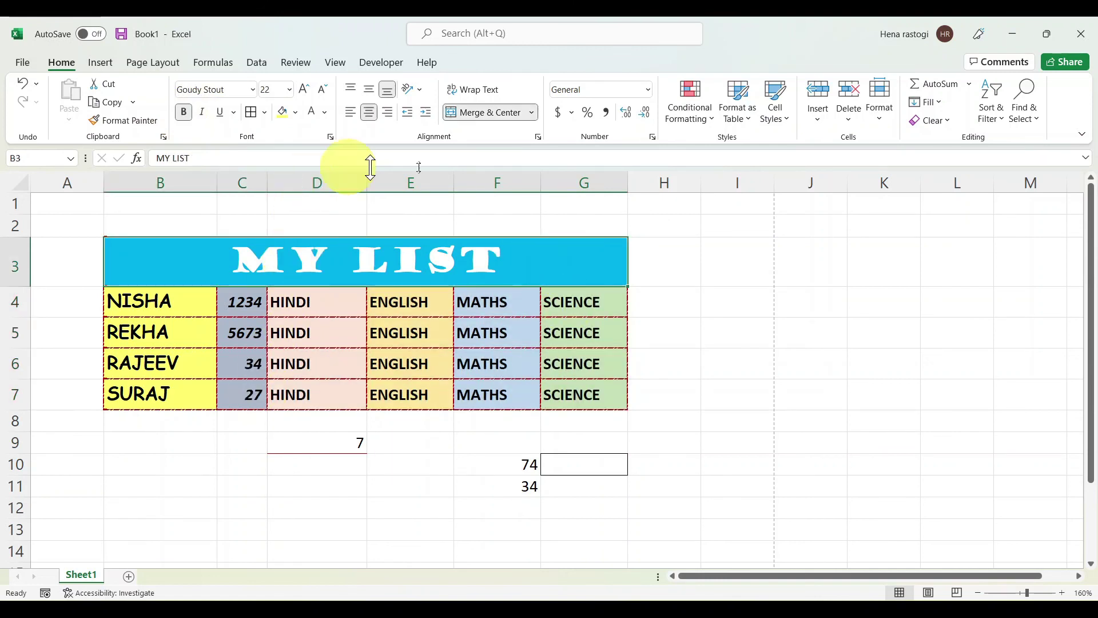
{"action": "left_click", "coordinate": [325, 112]}
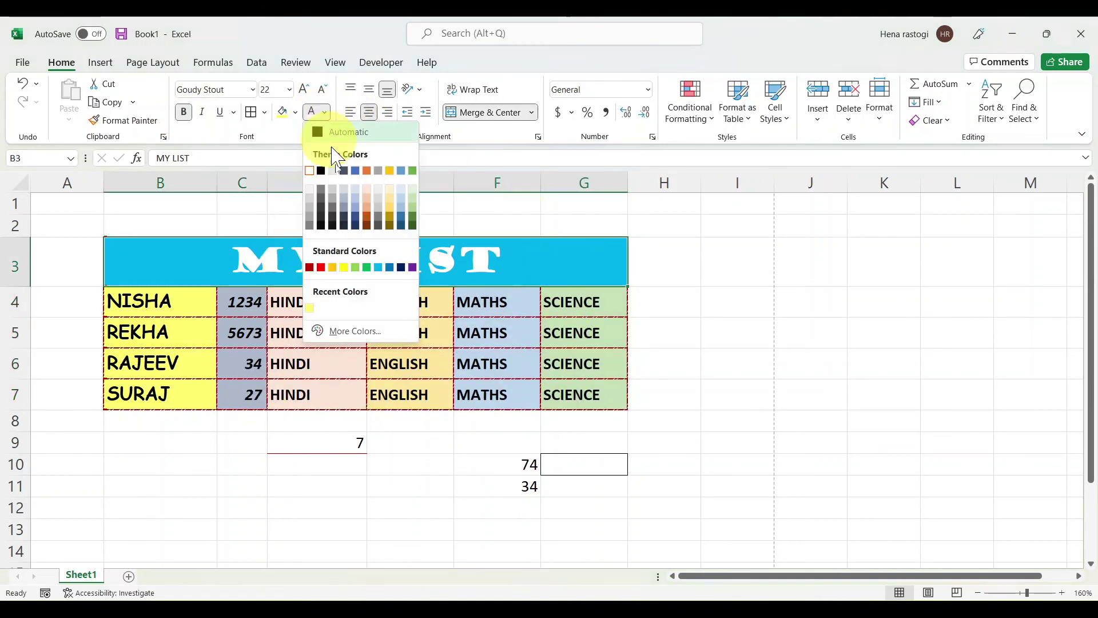
{"action": "left_click", "coordinate": [321, 267]}
{"action": "left_click", "coordinate": [429, 332]}
{"action": "left_click", "coordinate": [355, 457]}
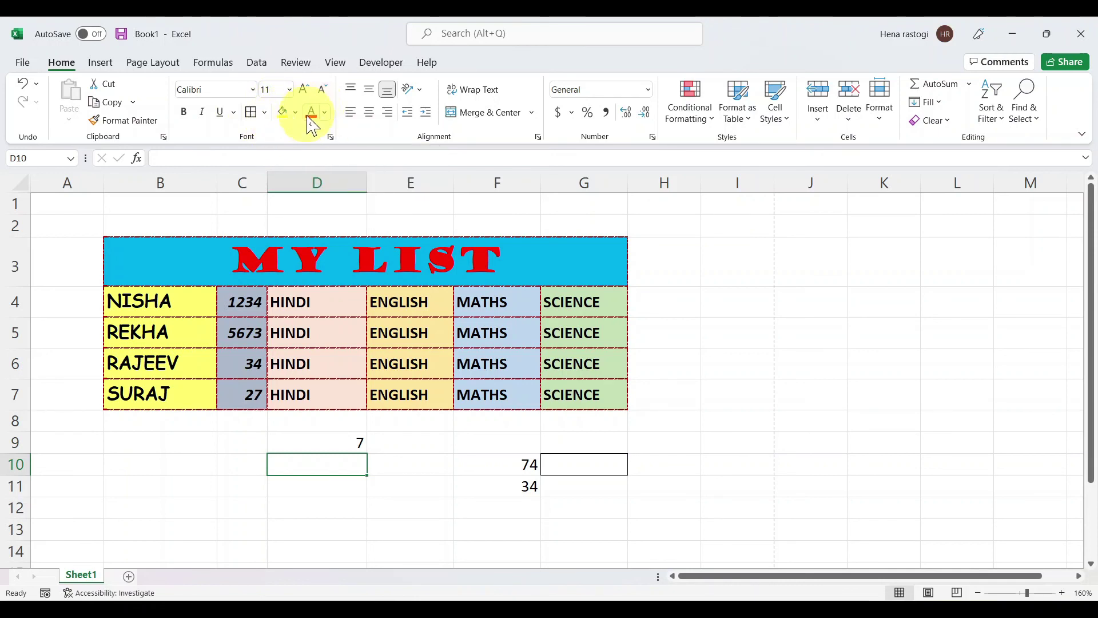
{"action": "left_click", "coordinate": [469, 313]}
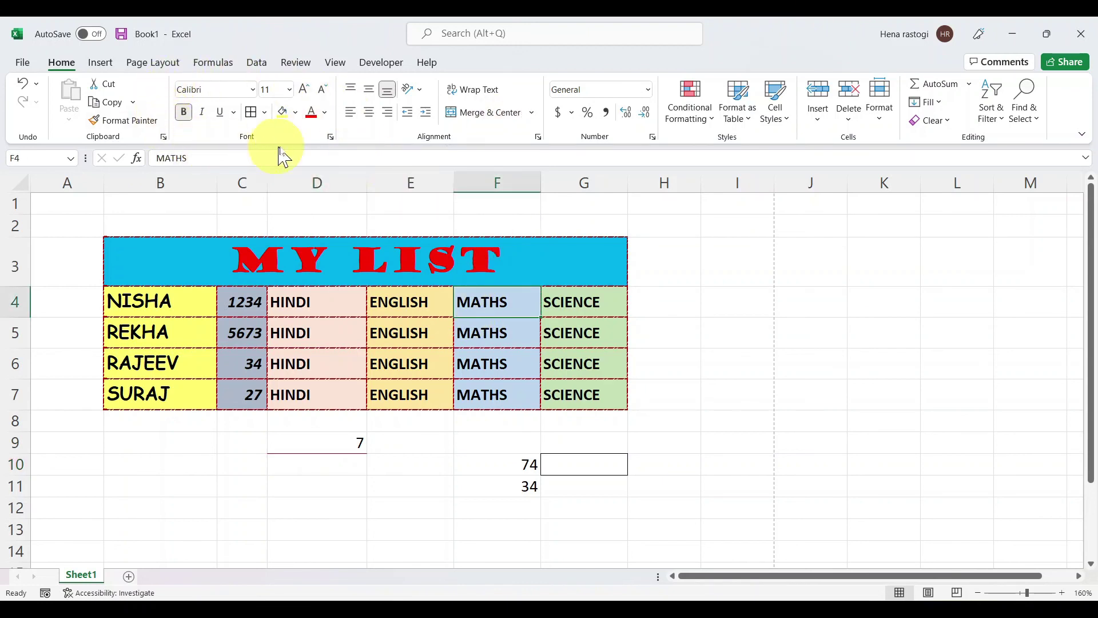
{"action": "left_click", "coordinate": [258, 437]}
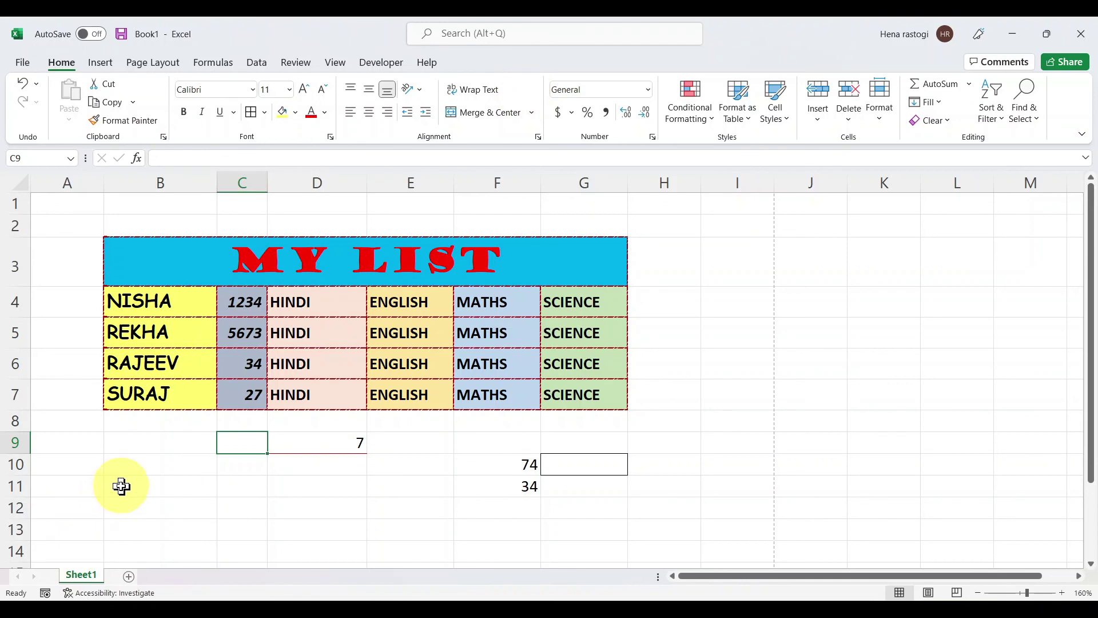
{"action": "left_click", "coordinate": [165, 429]}
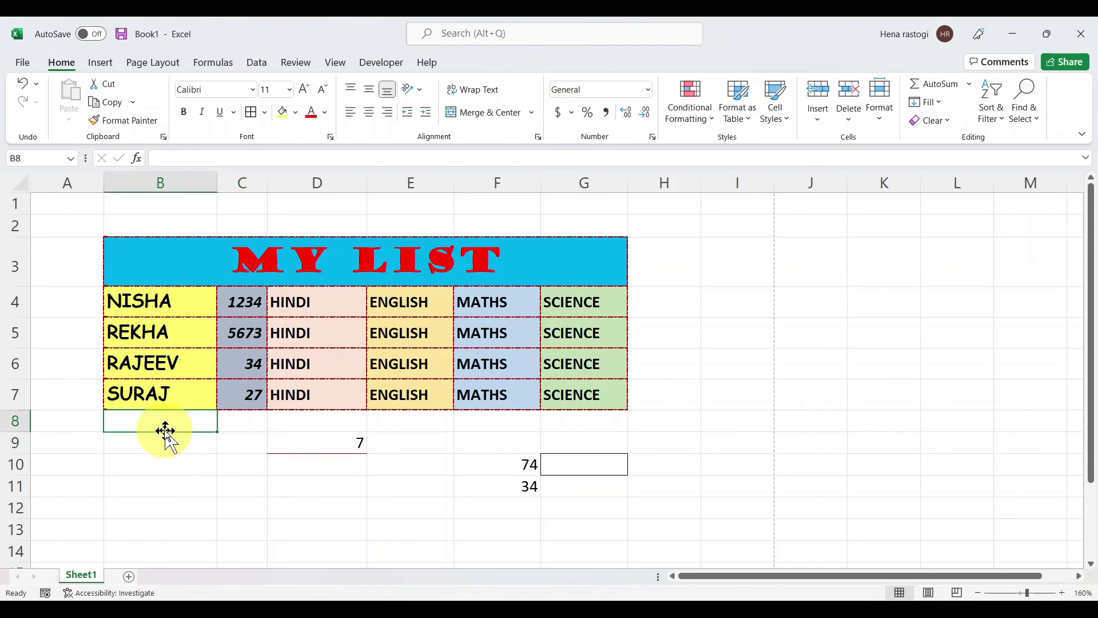